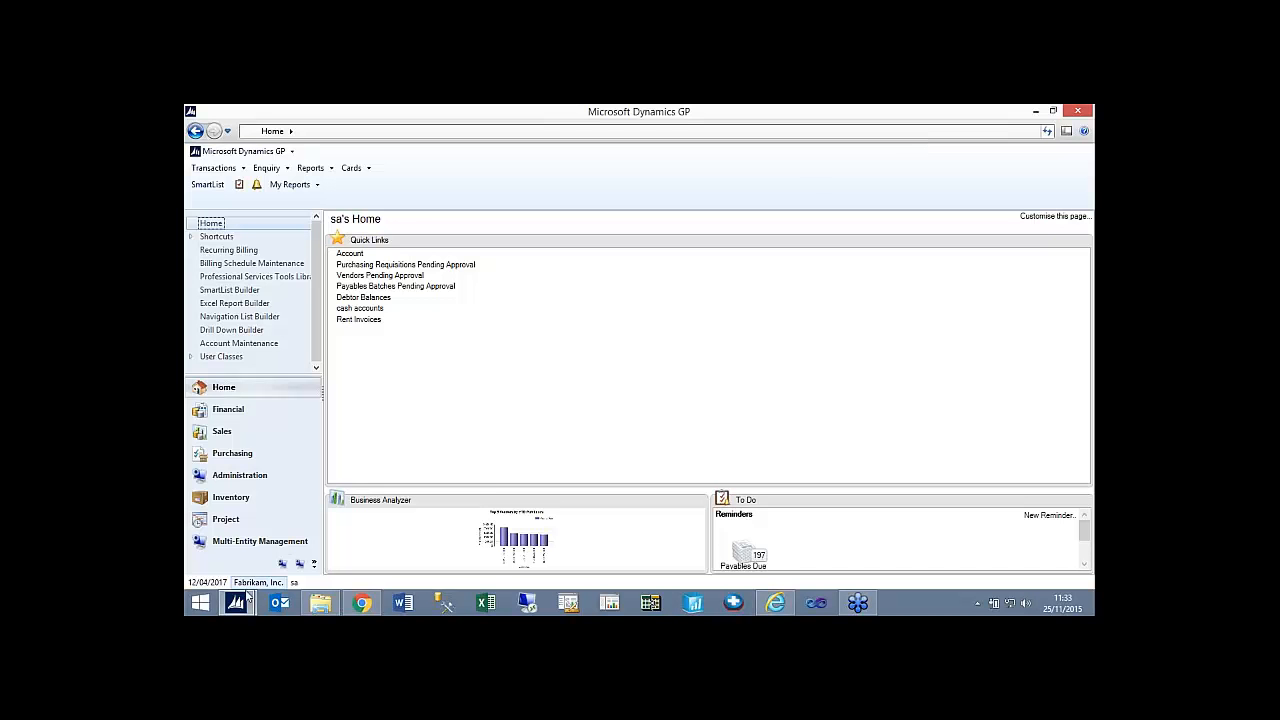
Check the Fabrikam, Inc. and UK Company sessions, switch to UK Company, and open SmartList there.
mouse_move(245, 607)
left_click(265, 535)
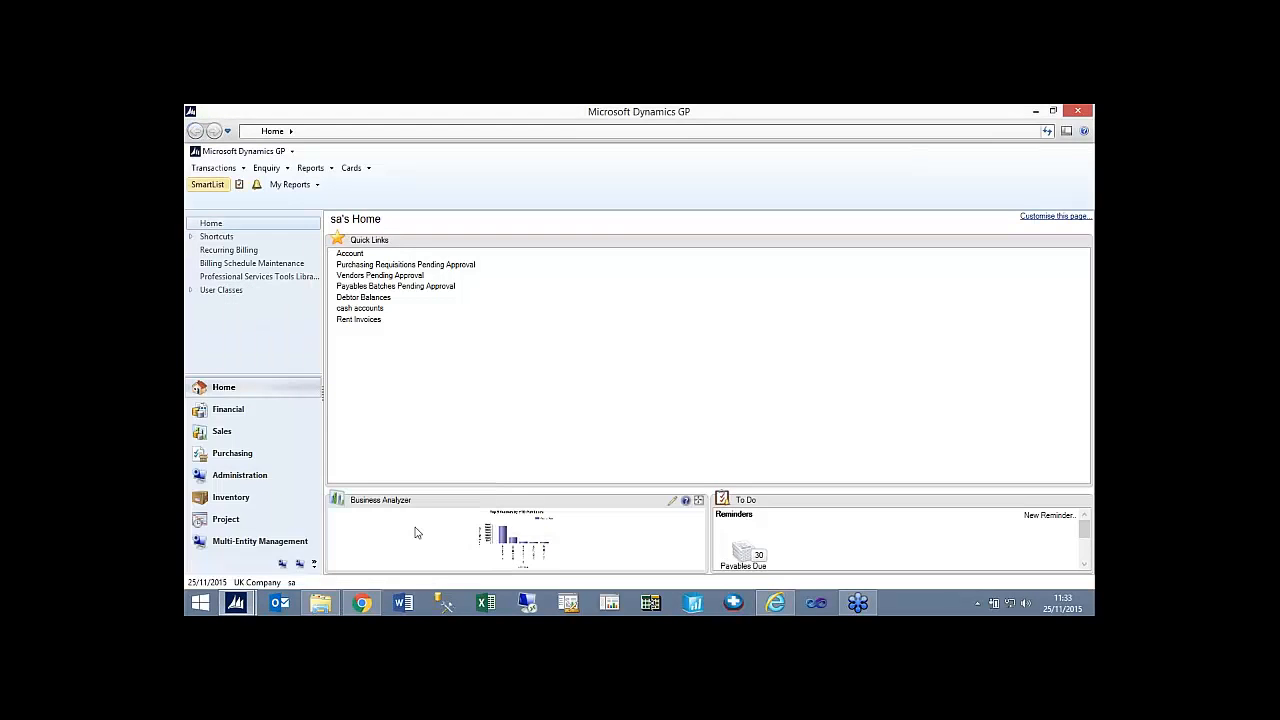
left_click(412, 527)
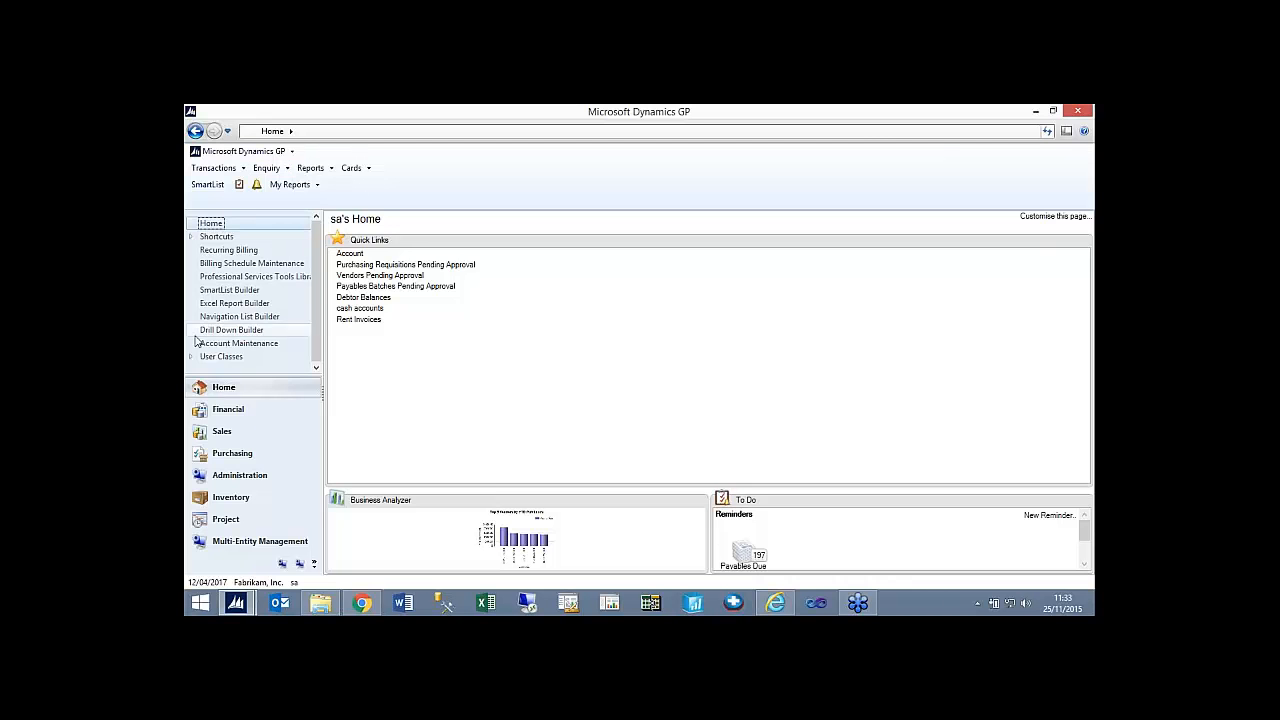
mouse_move(236, 603)
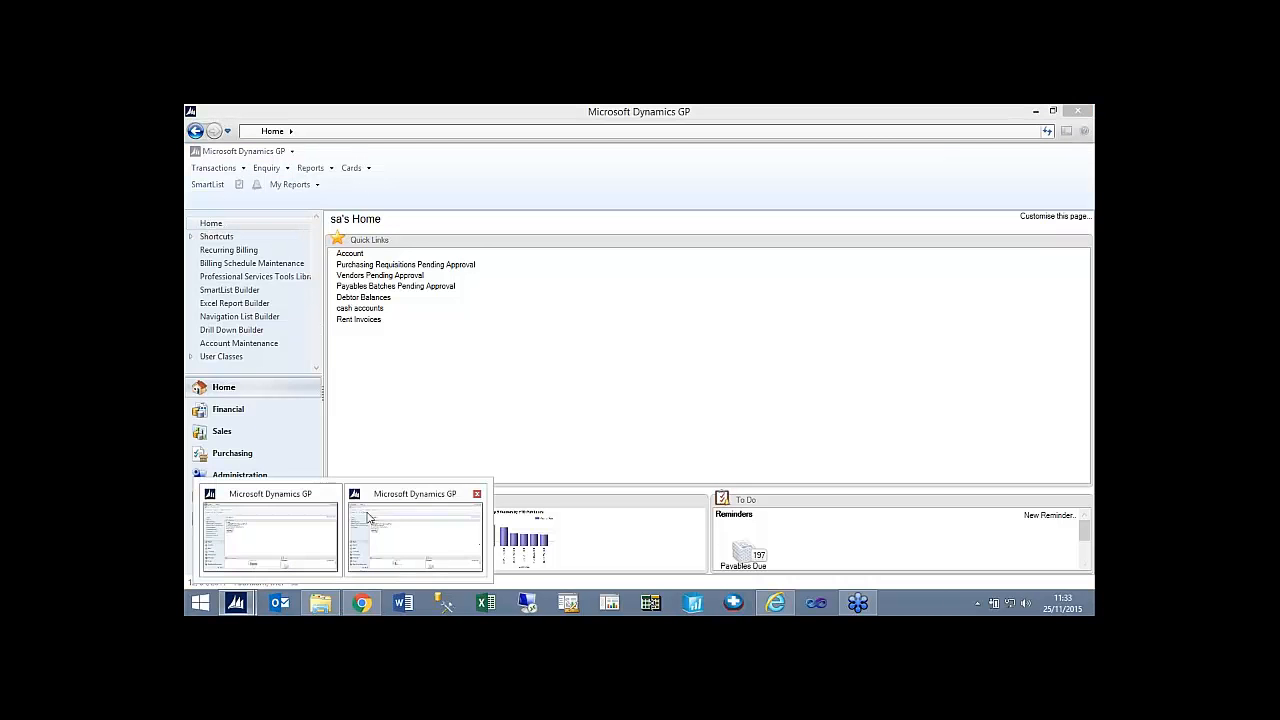
left_click(430, 517)
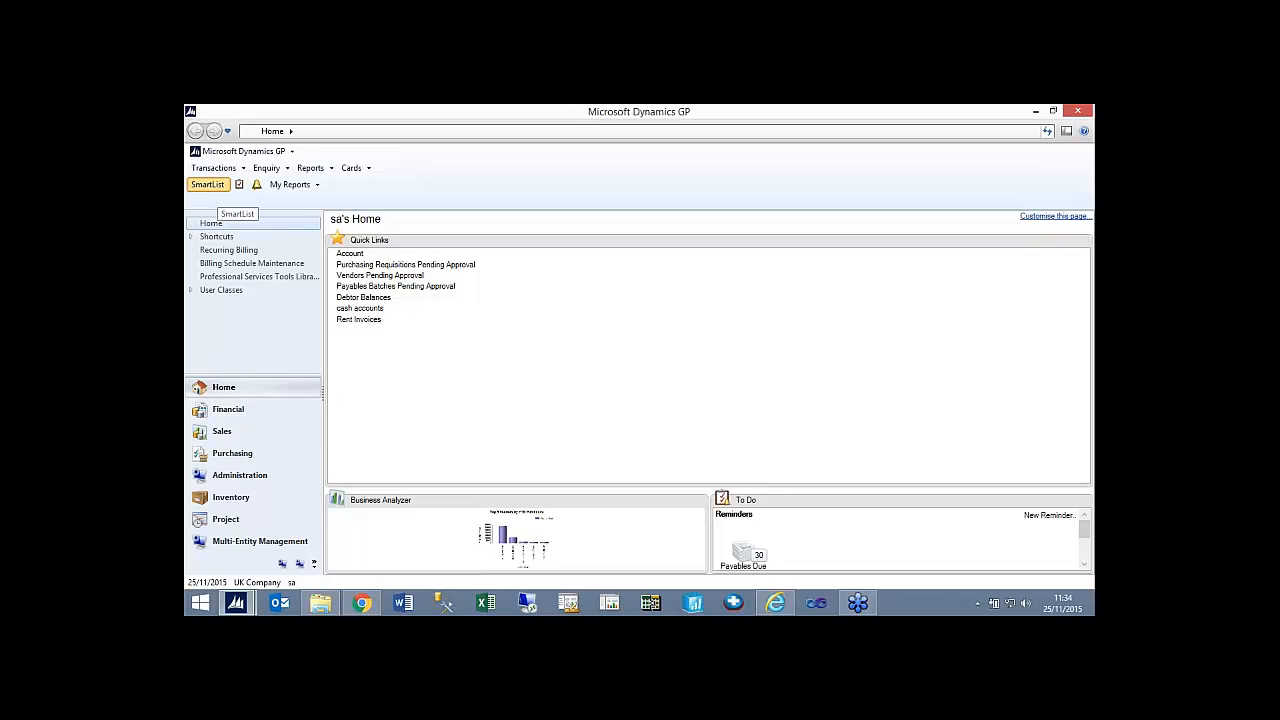
left_click(207, 184)
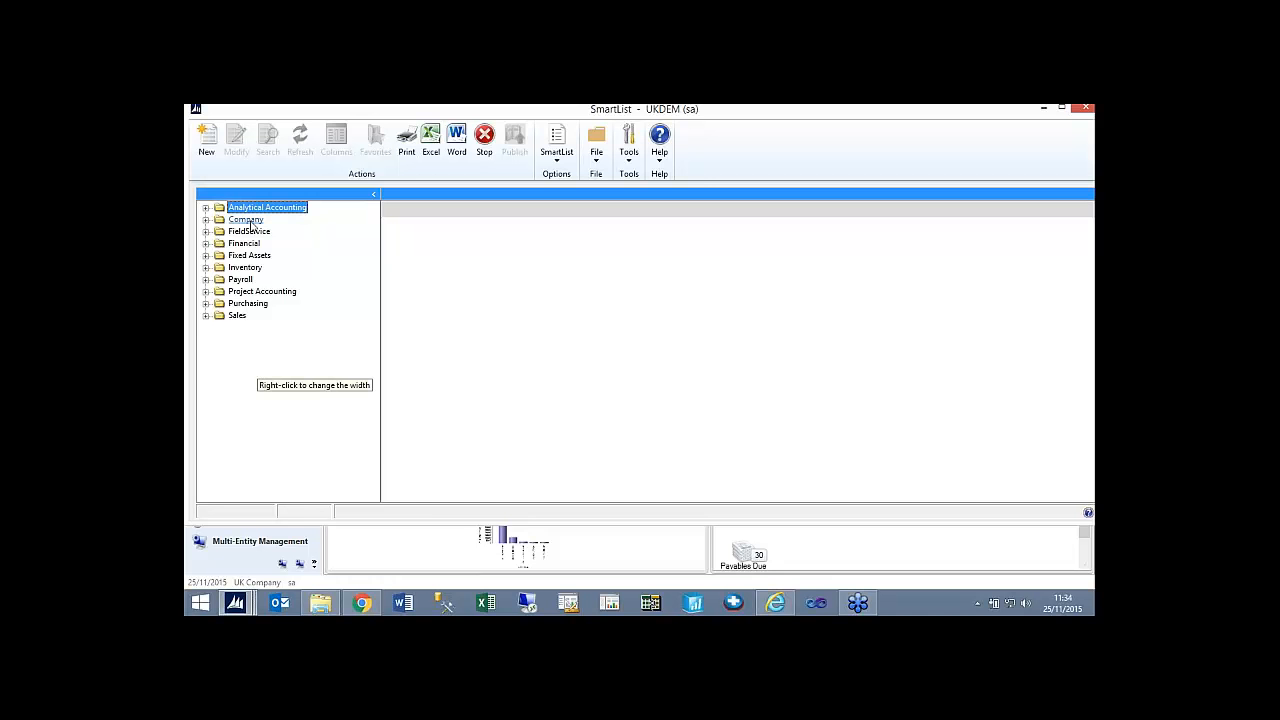
View the Bank Transactions list under Financial and the Payables Transactions list under Purchasing.
left_click(205, 243)
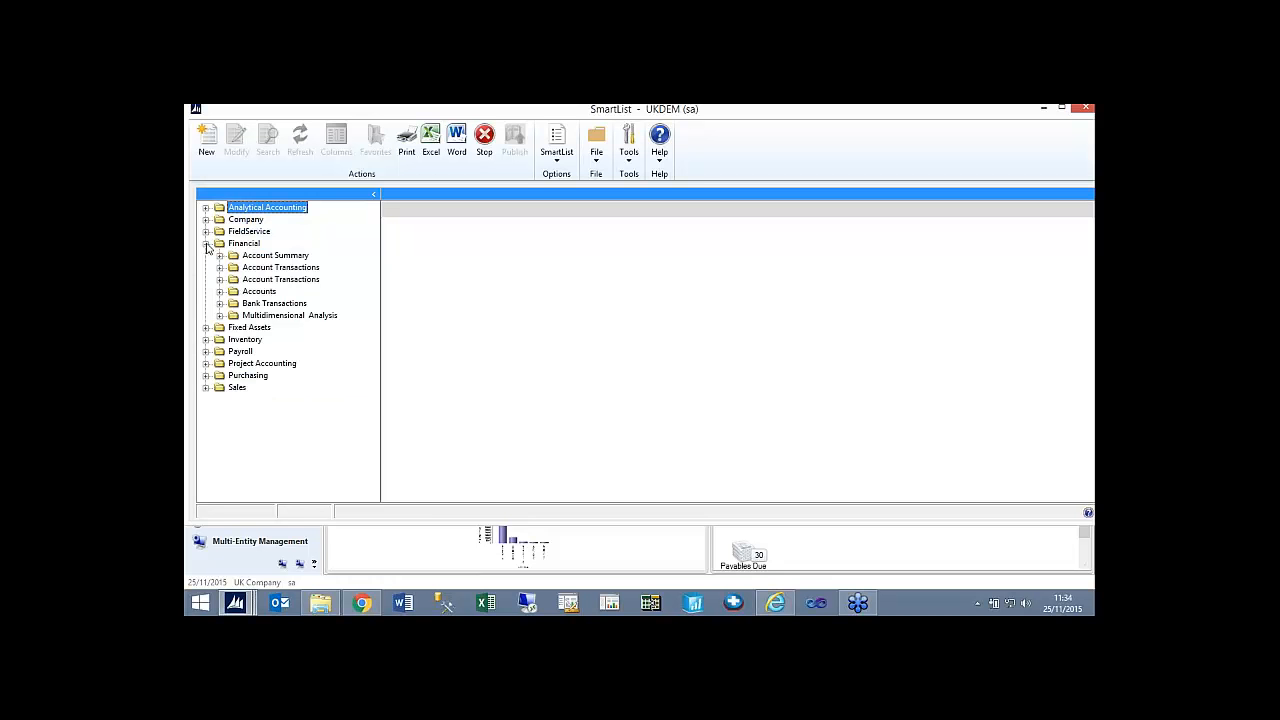
left_click(262, 304)
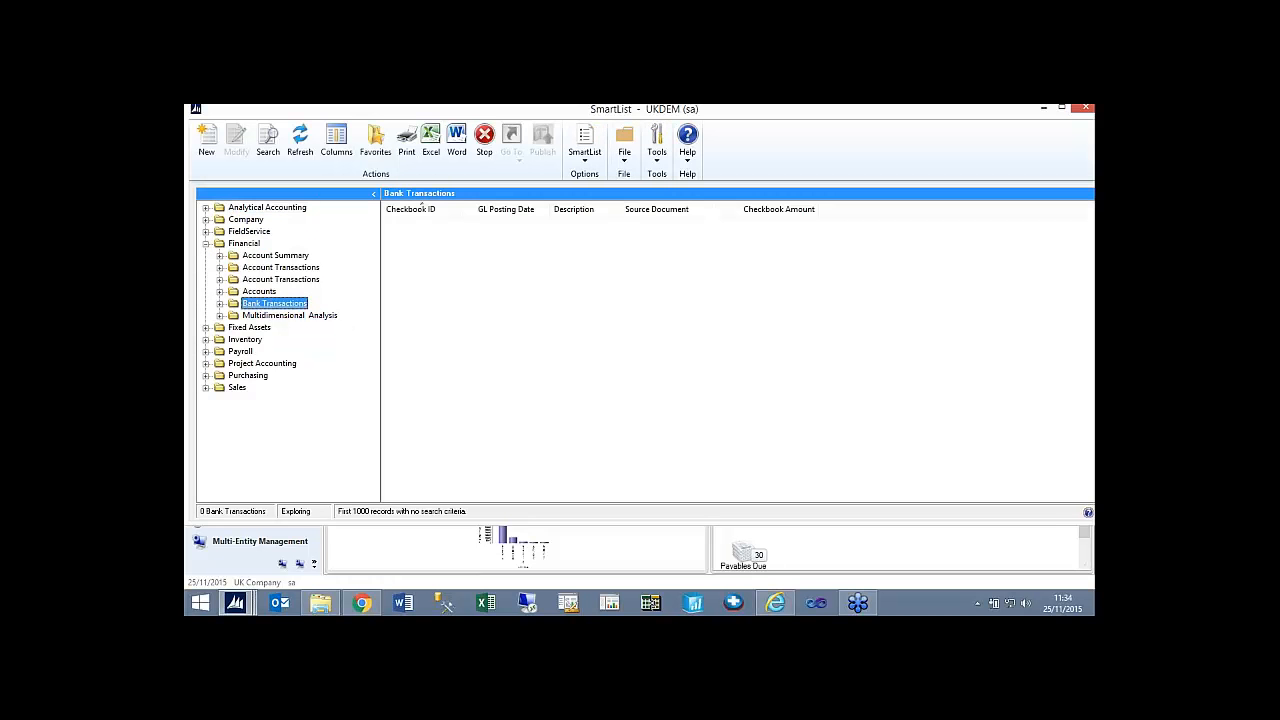
left_click(205, 375)
left_click(220, 376)
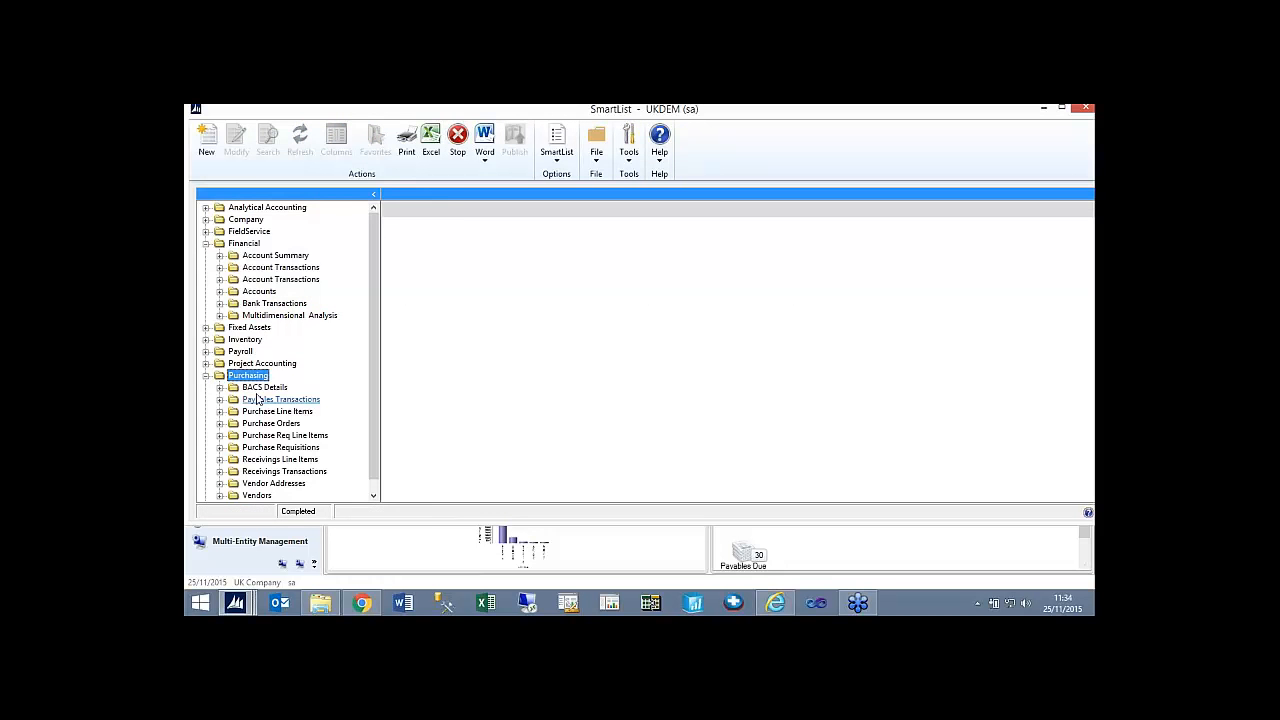
left_click(262, 399)
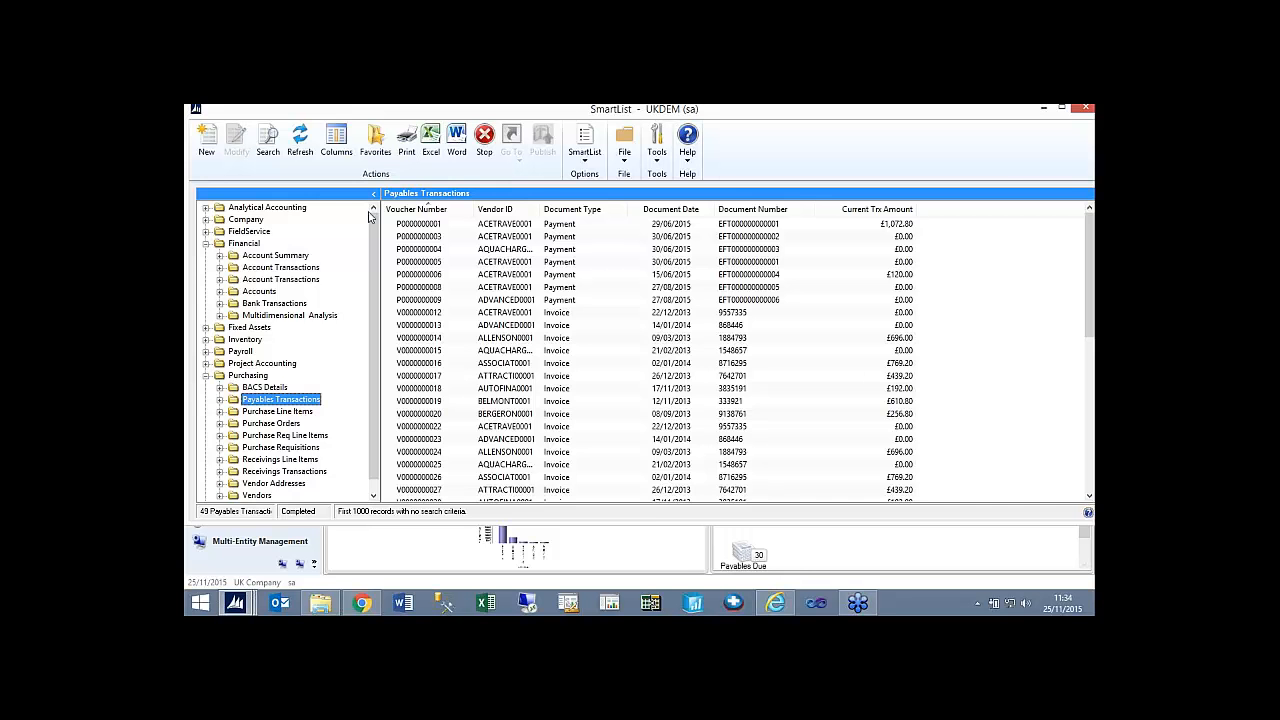
Examine the selected fields of a new list based on the second Financial Account Transactions list, and close the designer without saving.
left_click(281, 280)
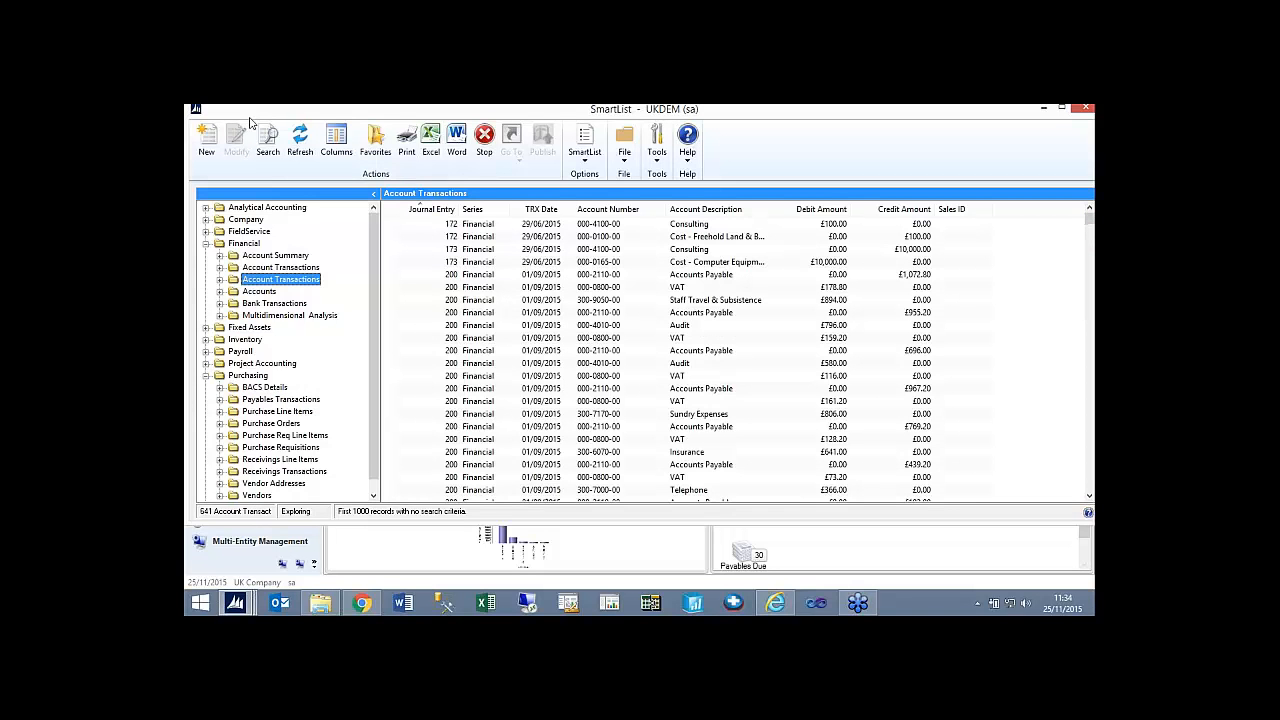
left_click(207, 140)
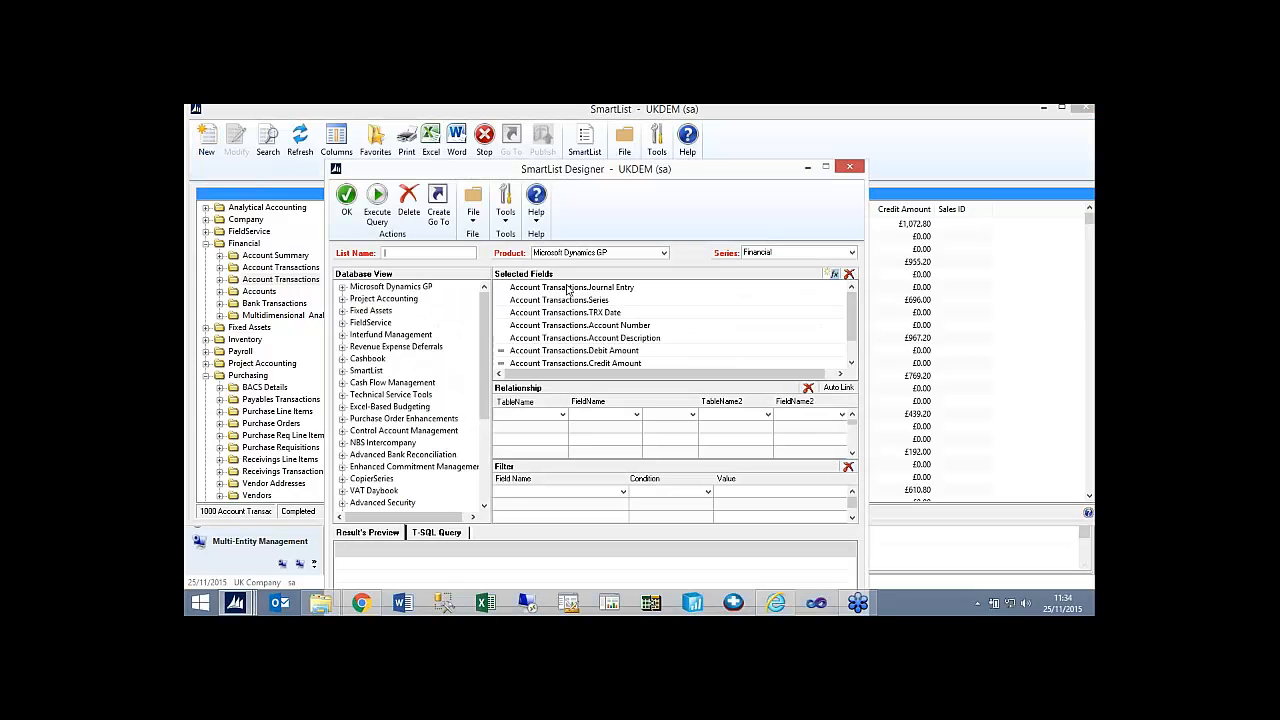
left_click_drag(568, 288, 568, 352)
left_click(851, 363)
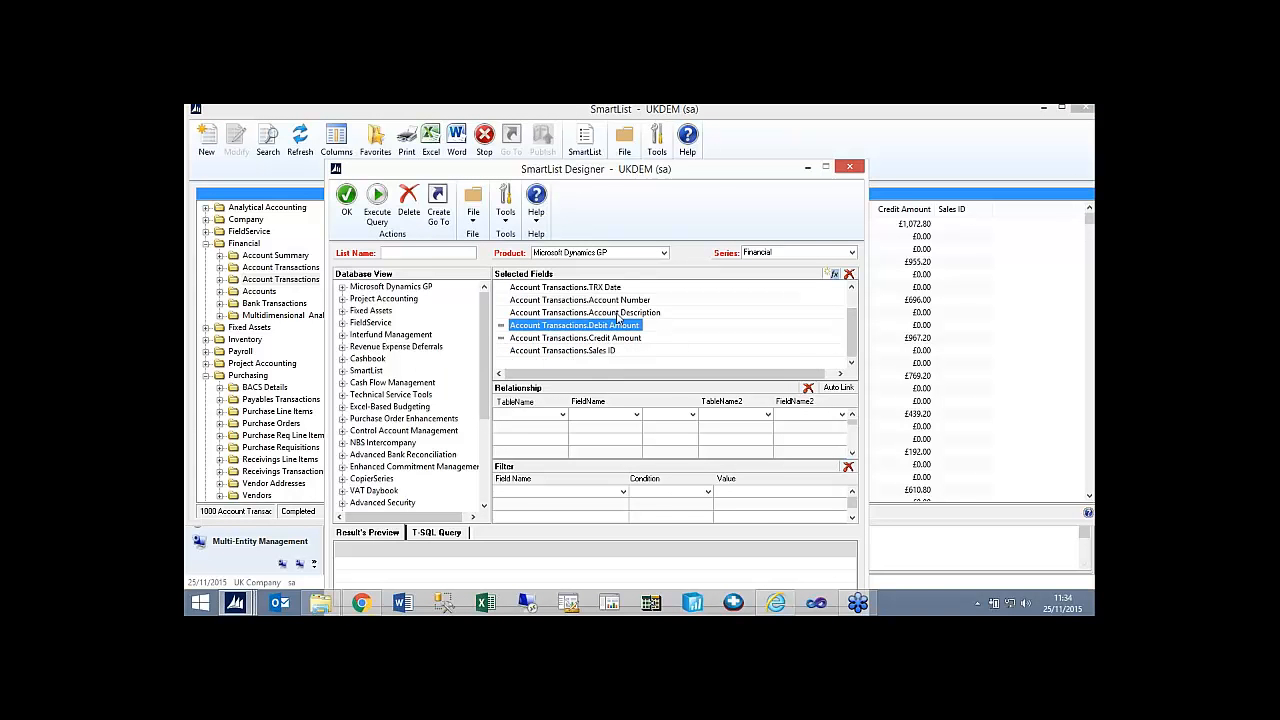
left_click(579, 339)
left_click(576, 351)
left_click(576, 326)
left_click(577, 288)
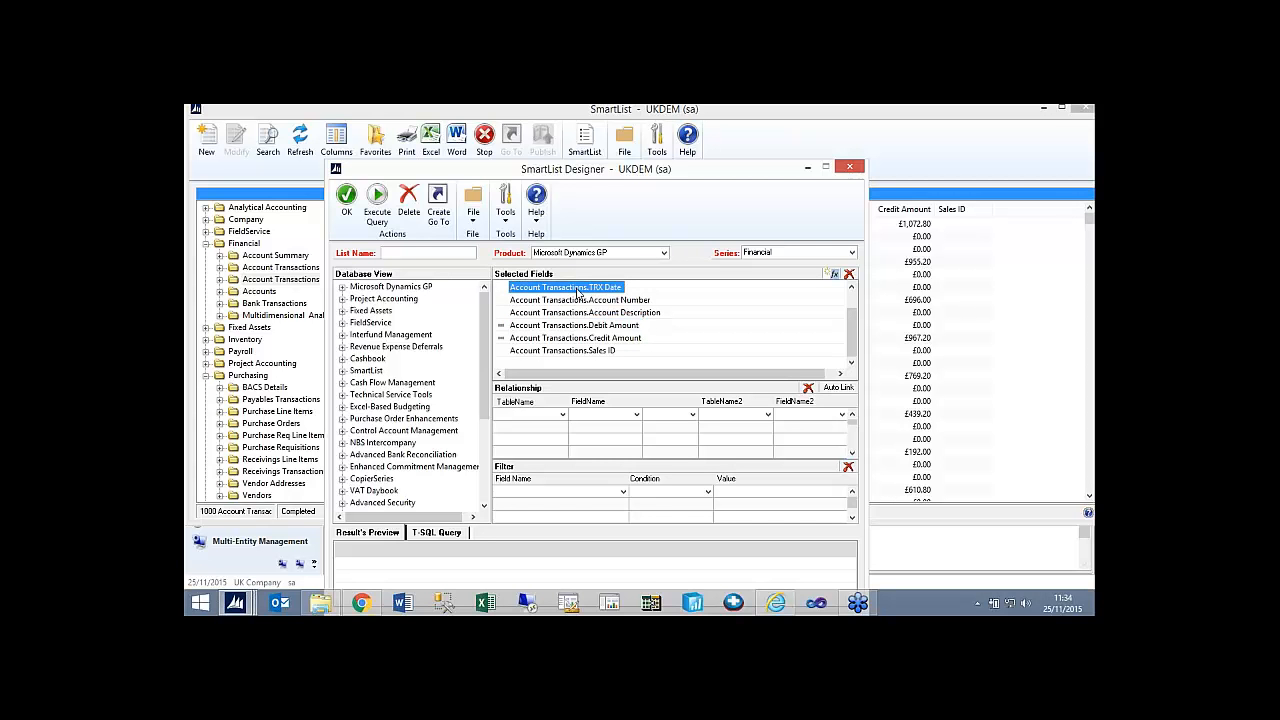
left_click(849, 167)
left_click(652, 396)
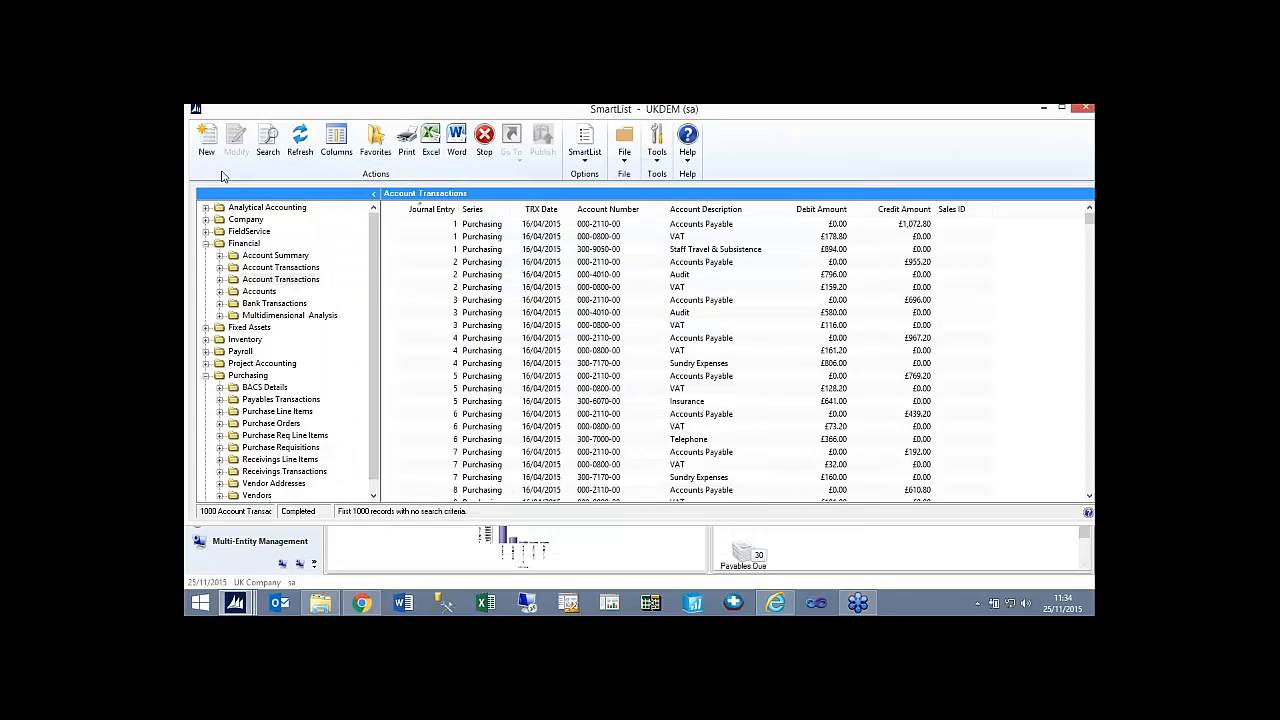
Start a new list from the second Financial Account Transactions list and name it Account Trx with Amt.
left_click(285, 280)
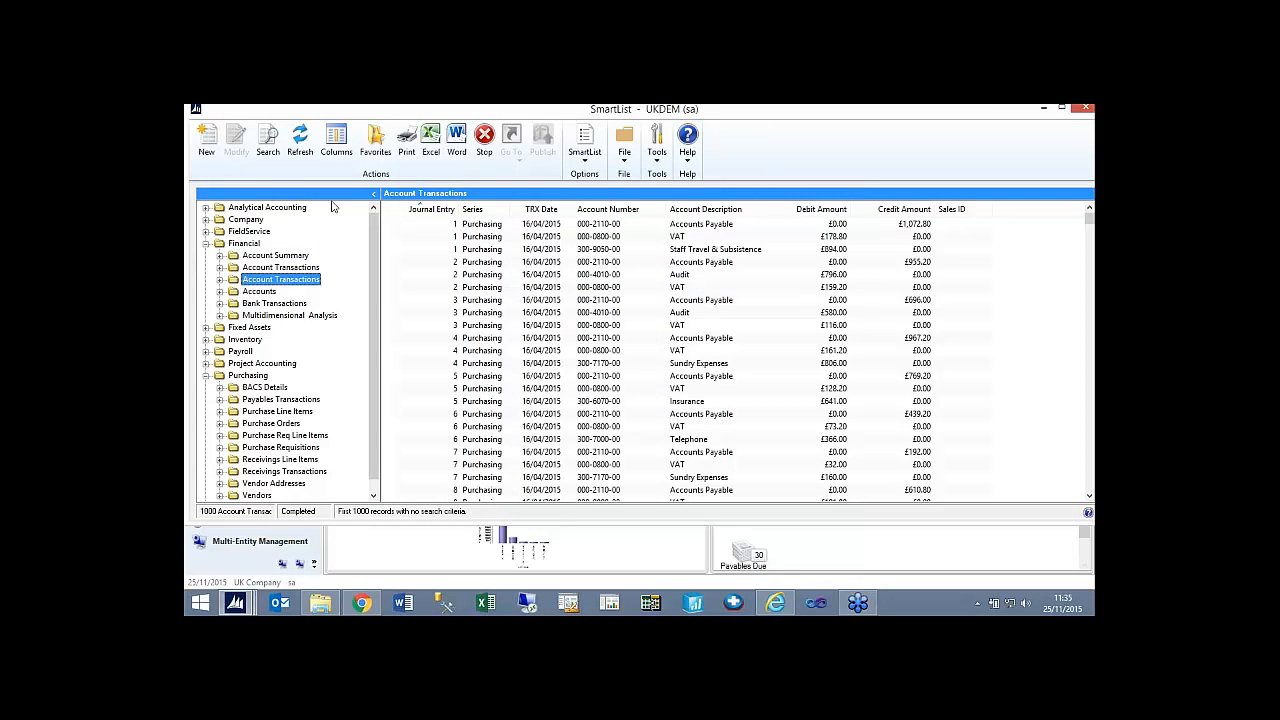
left_click(206, 140)
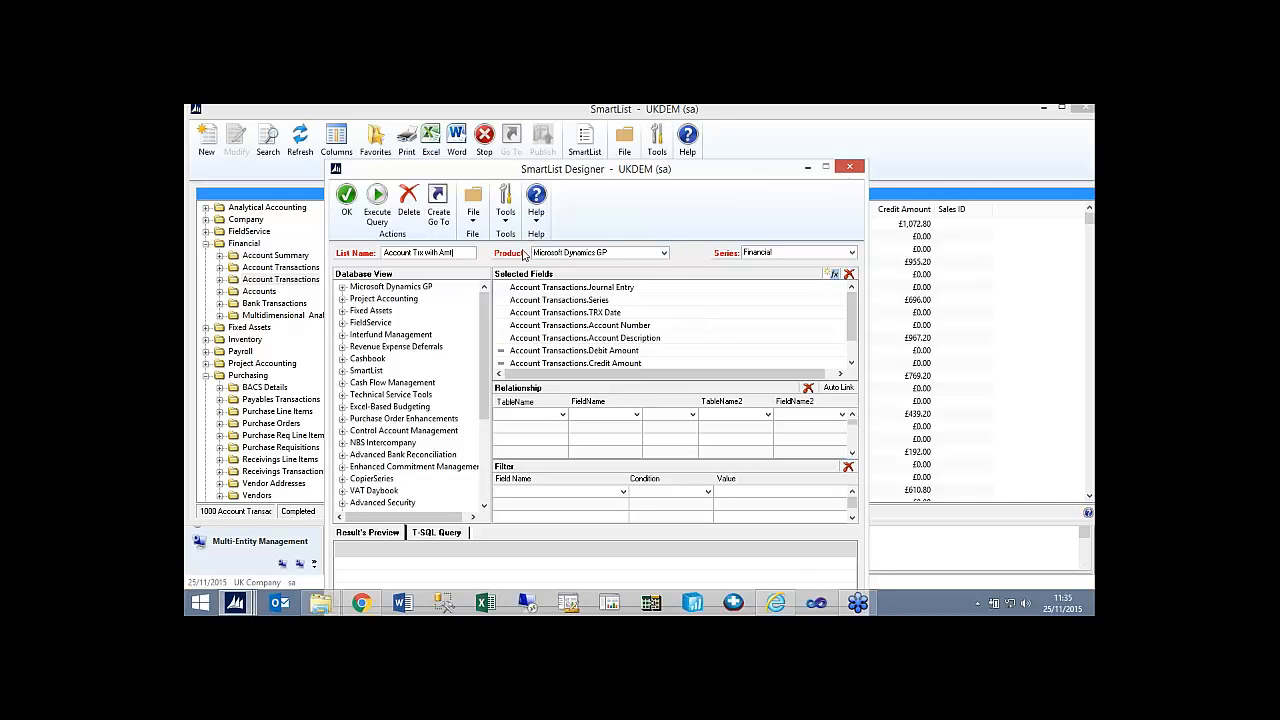
scroll(570, 320, "down", 1)
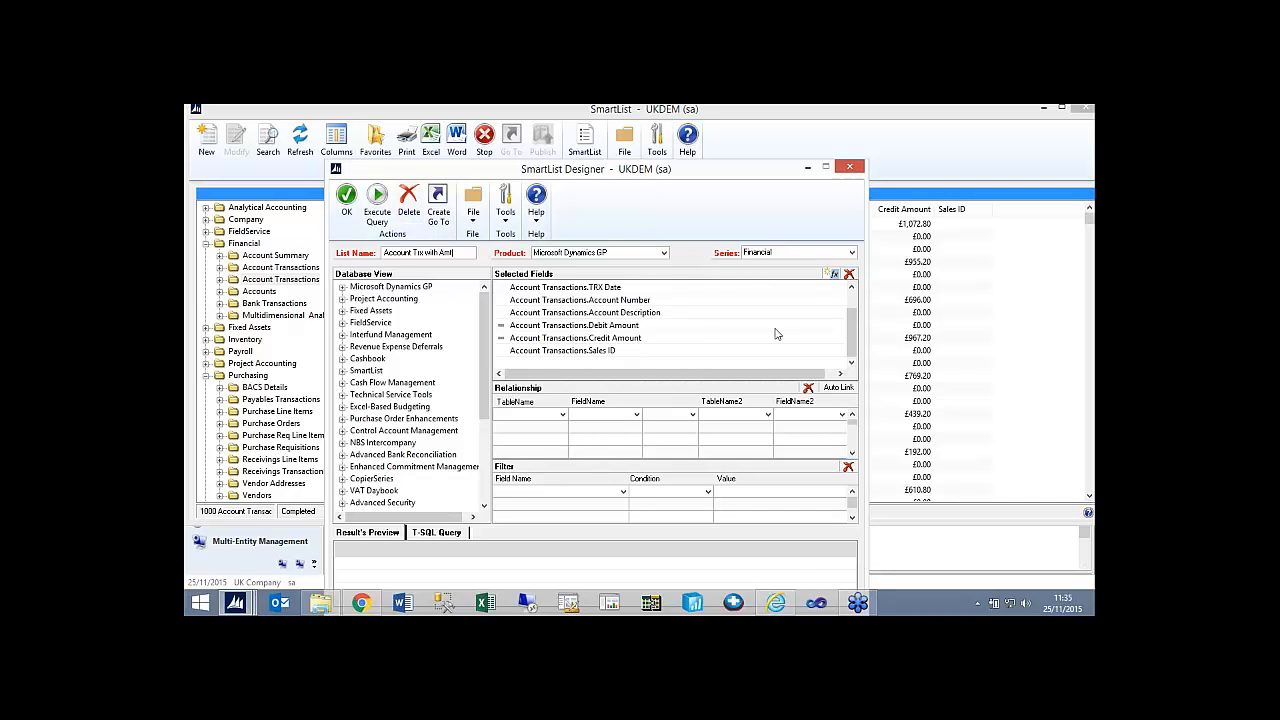
Define a calculated field named amount of type Currency and try to save it without an expression.
left_click(833, 275)
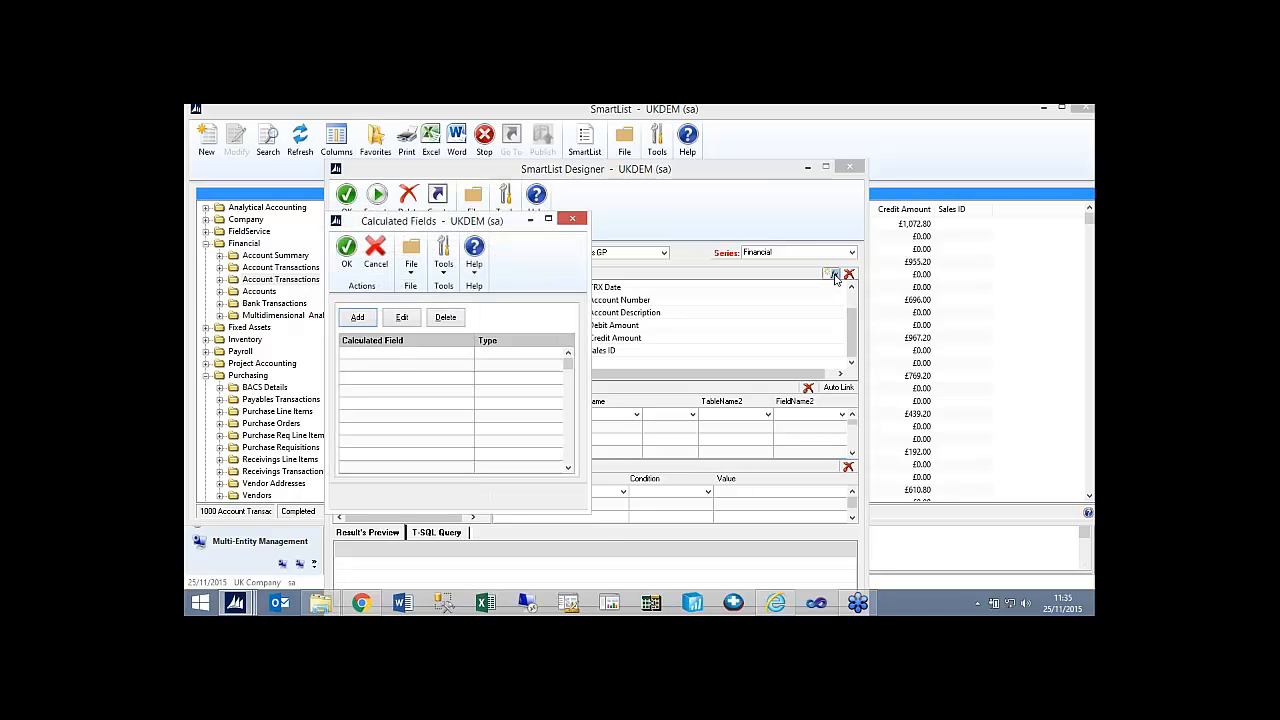
left_click(357, 317)
type("amount")
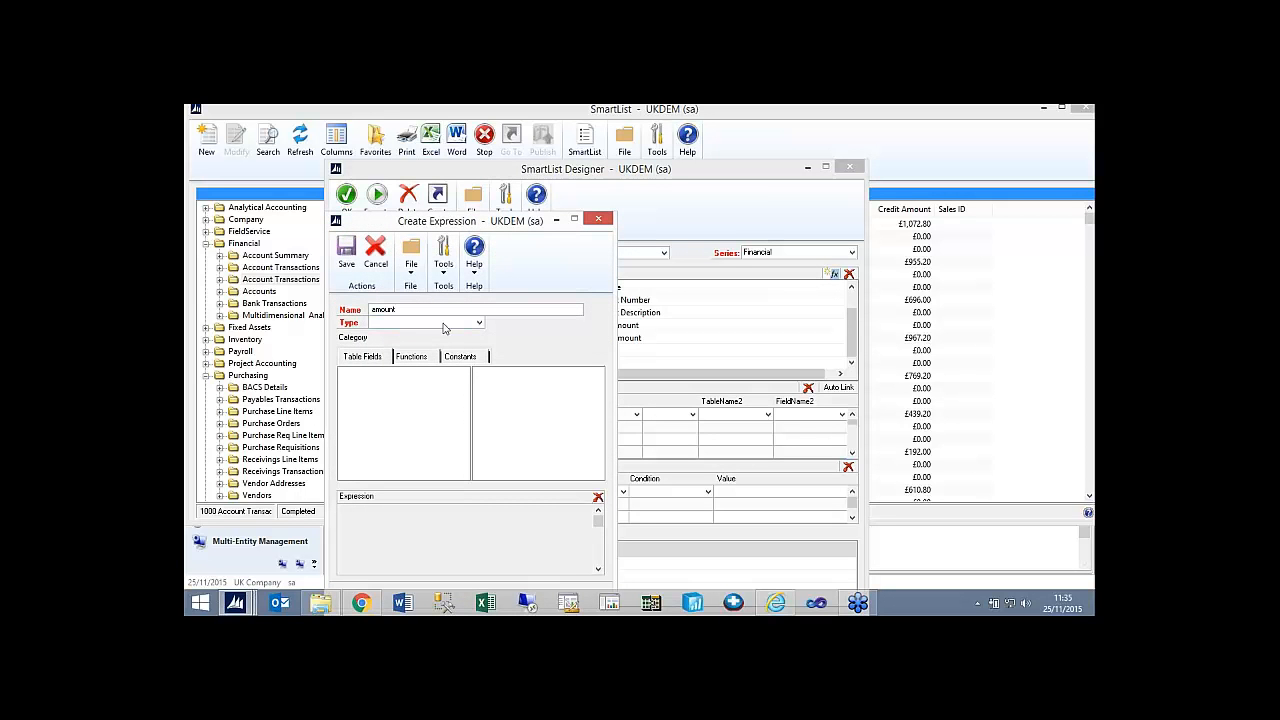
left_click(446, 324)
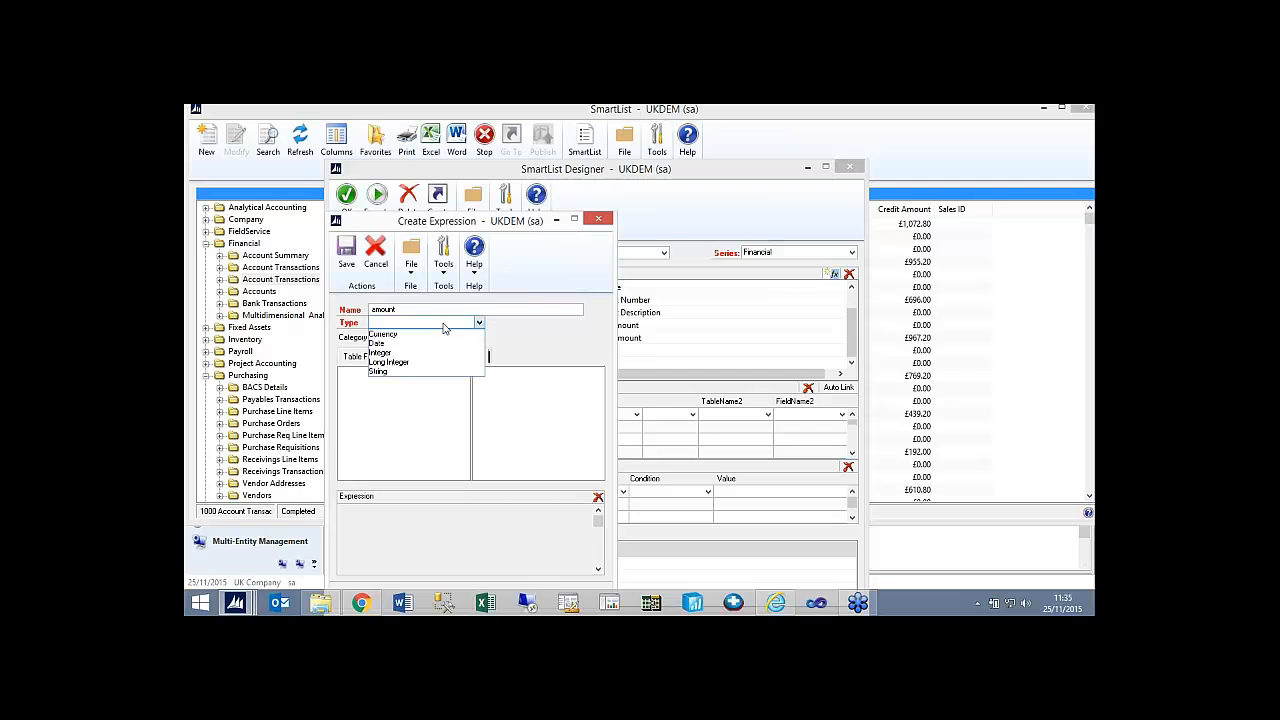
left_click(443, 338)
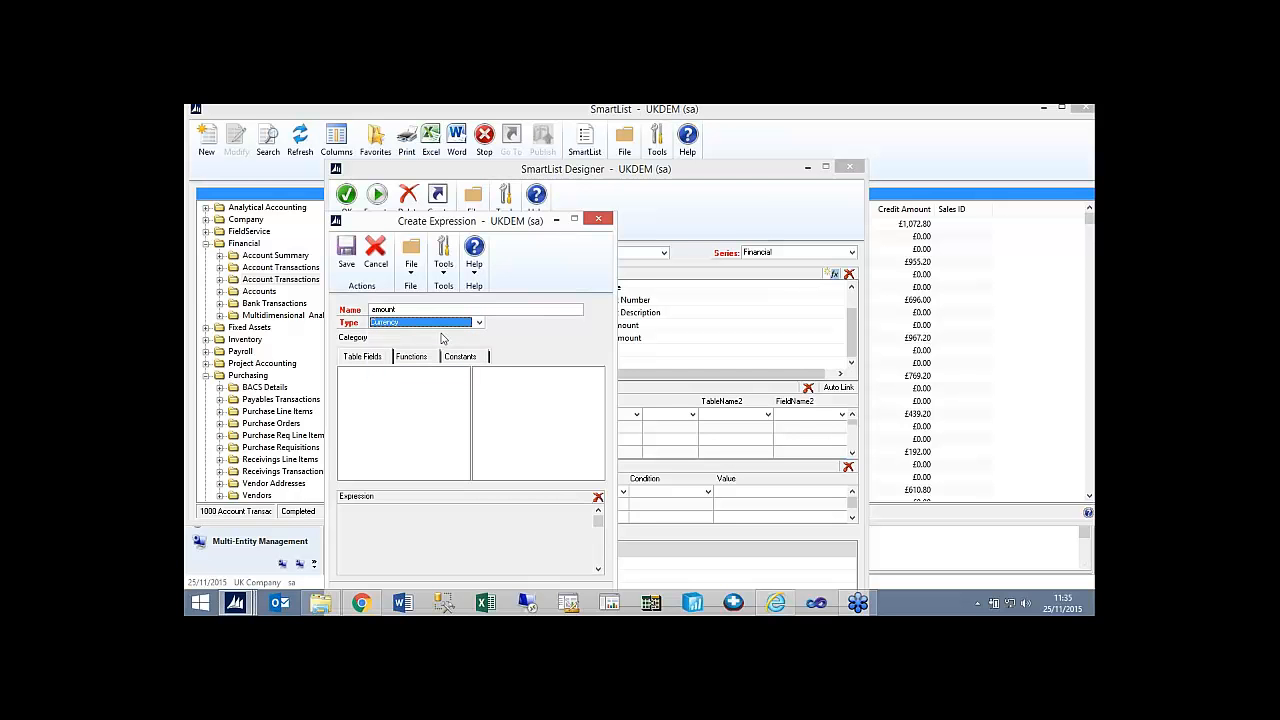
left_click(392, 407)
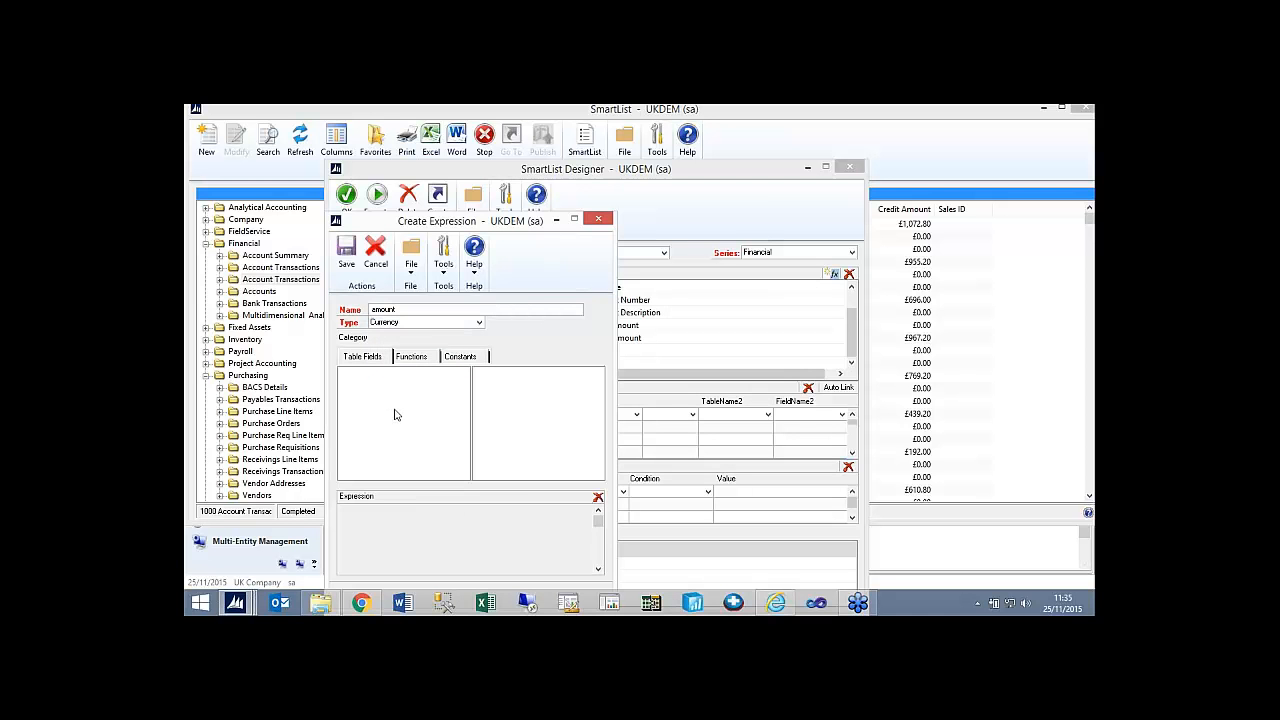
left_click(346, 252)
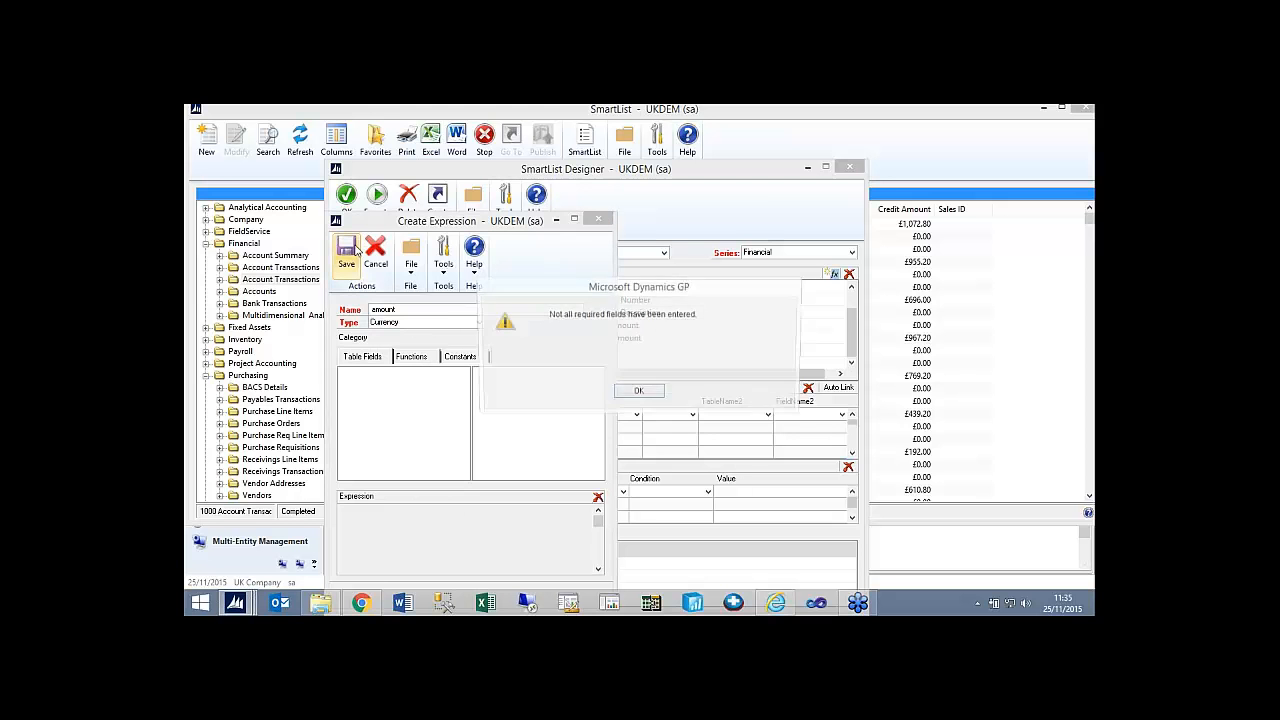
left_click(640, 393)
Insert the arithmetic minus operator into the amount field's expression and try to save the calculated field.
left_click(413, 358)
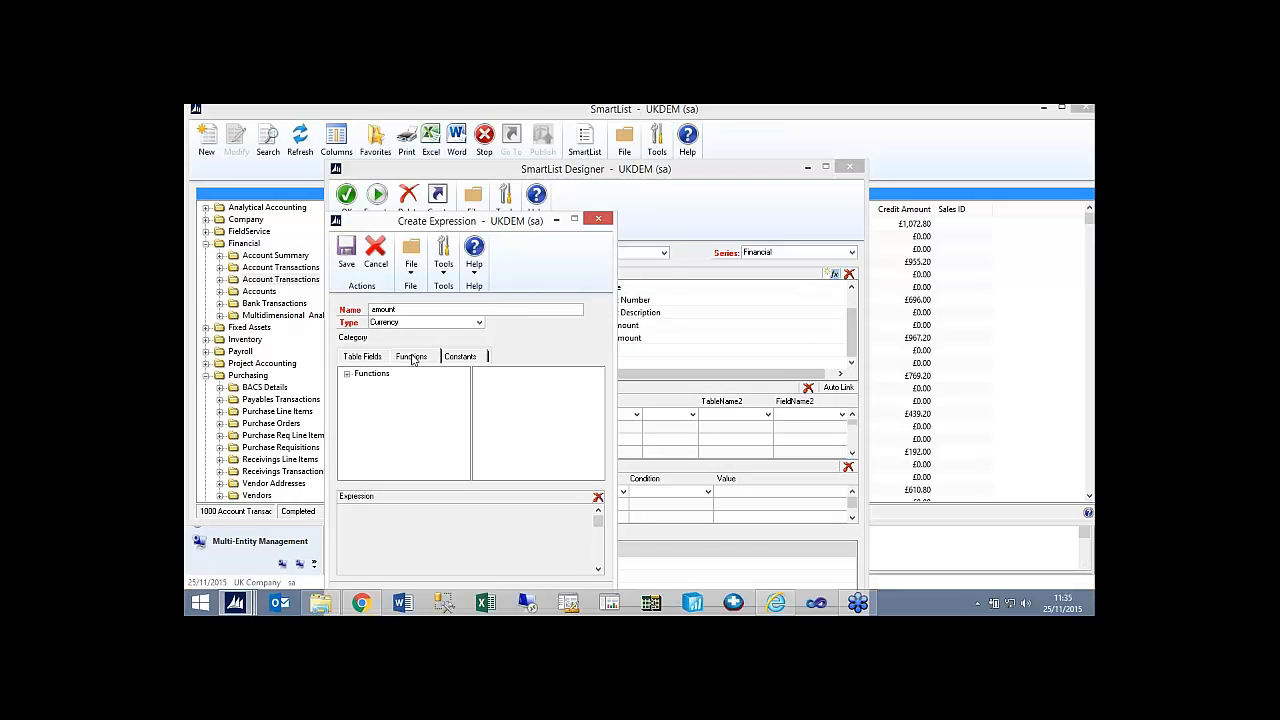
left_click(347, 373)
left_click(386, 385)
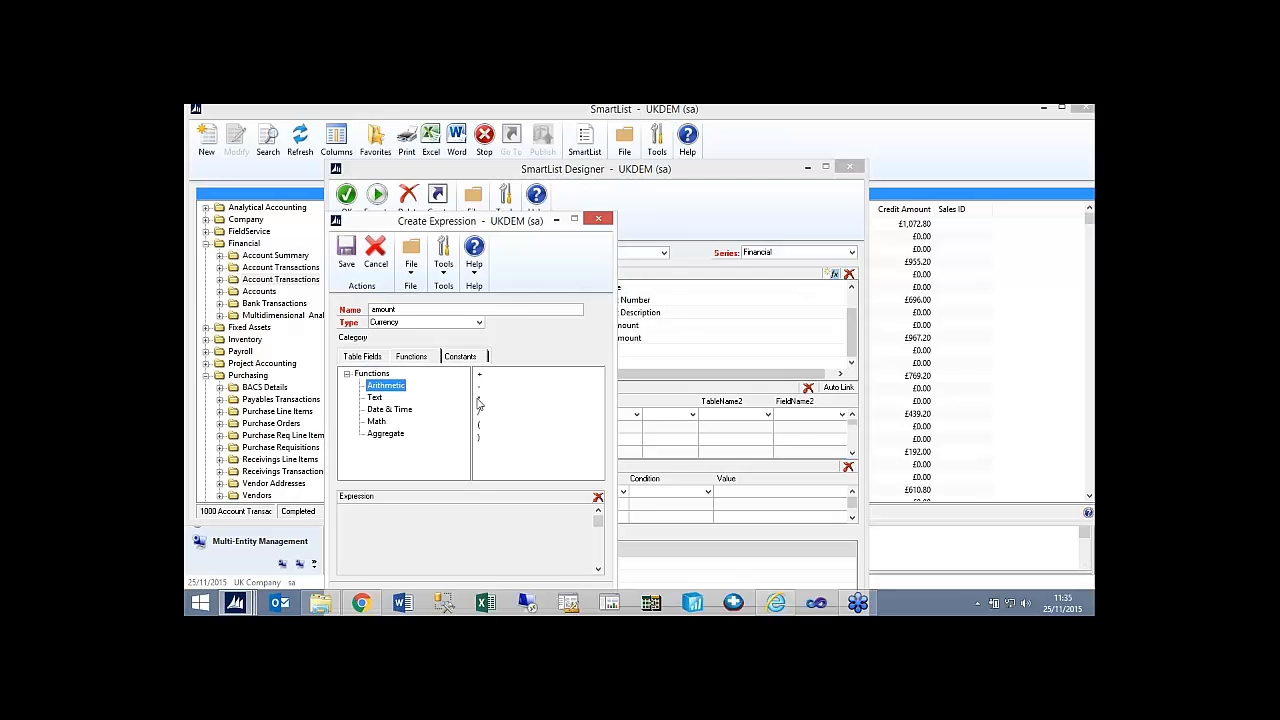
double_click(480, 388)
left_click(346, 252)
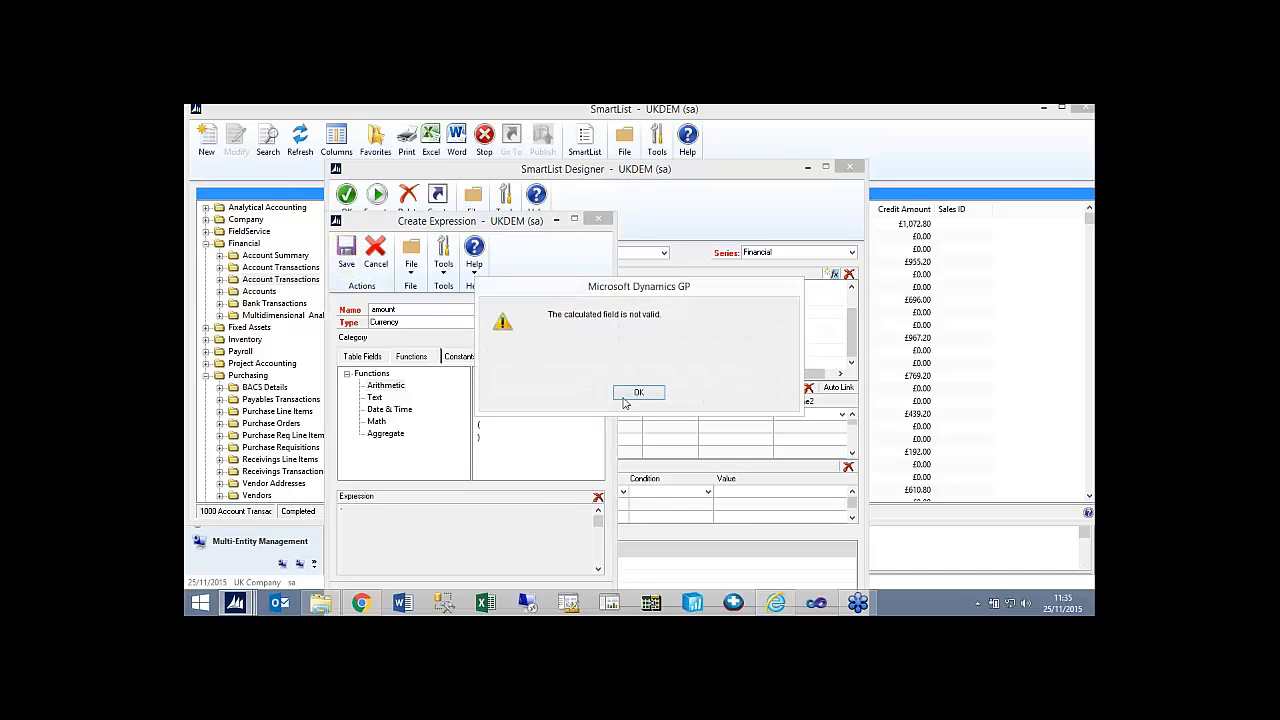
left_click(626, 396)
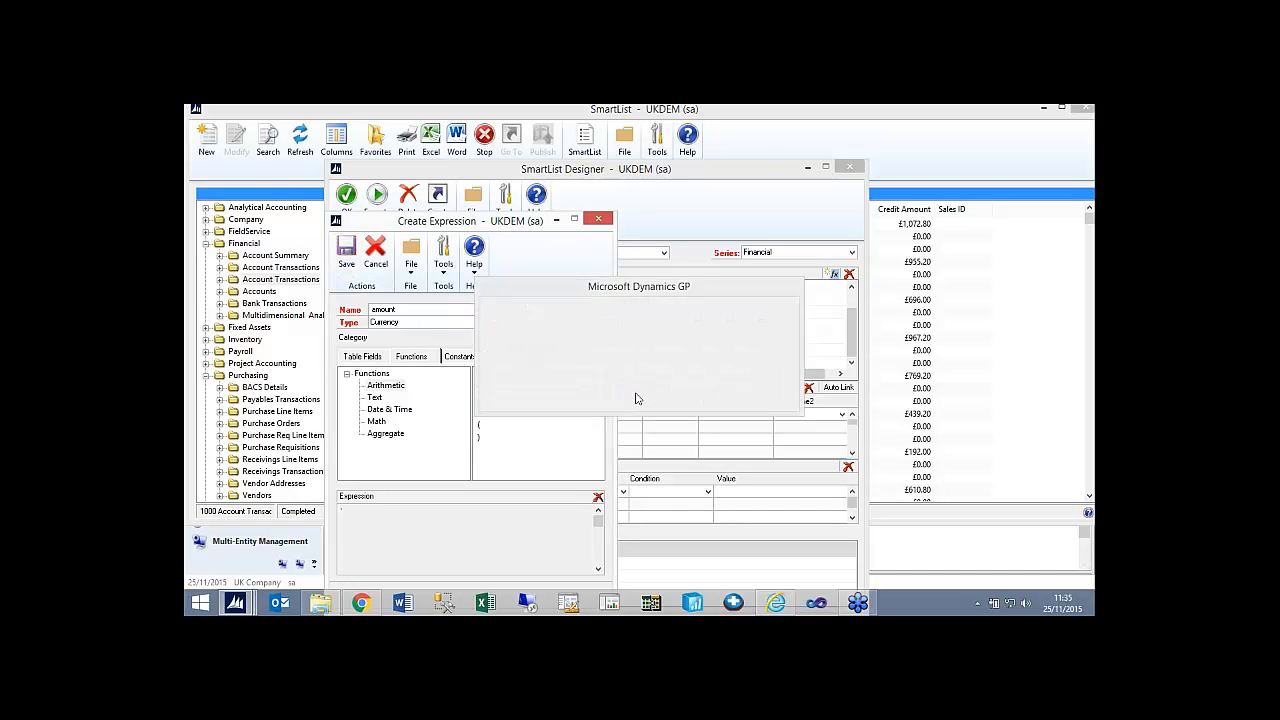
Clear the amount field's expression and leave the calculated field setup without saving.
left_click(598, 497)
left_click(608, 391)
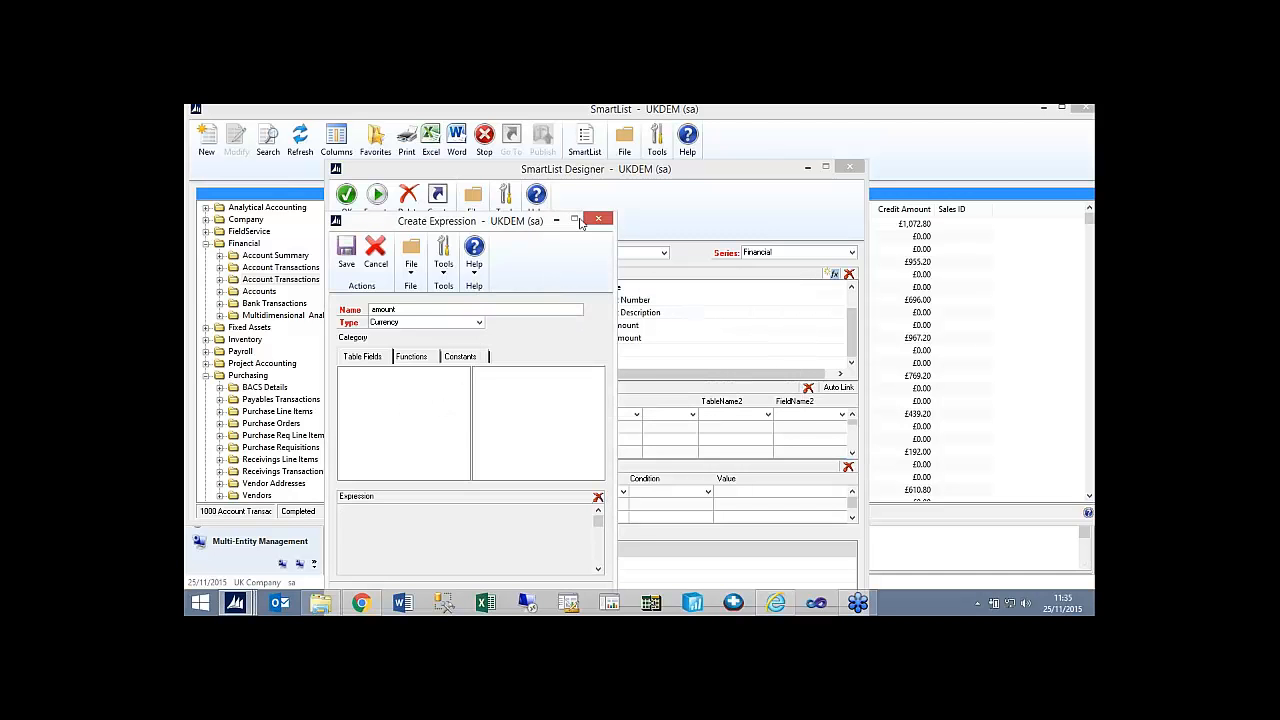
left_click(592, 219)
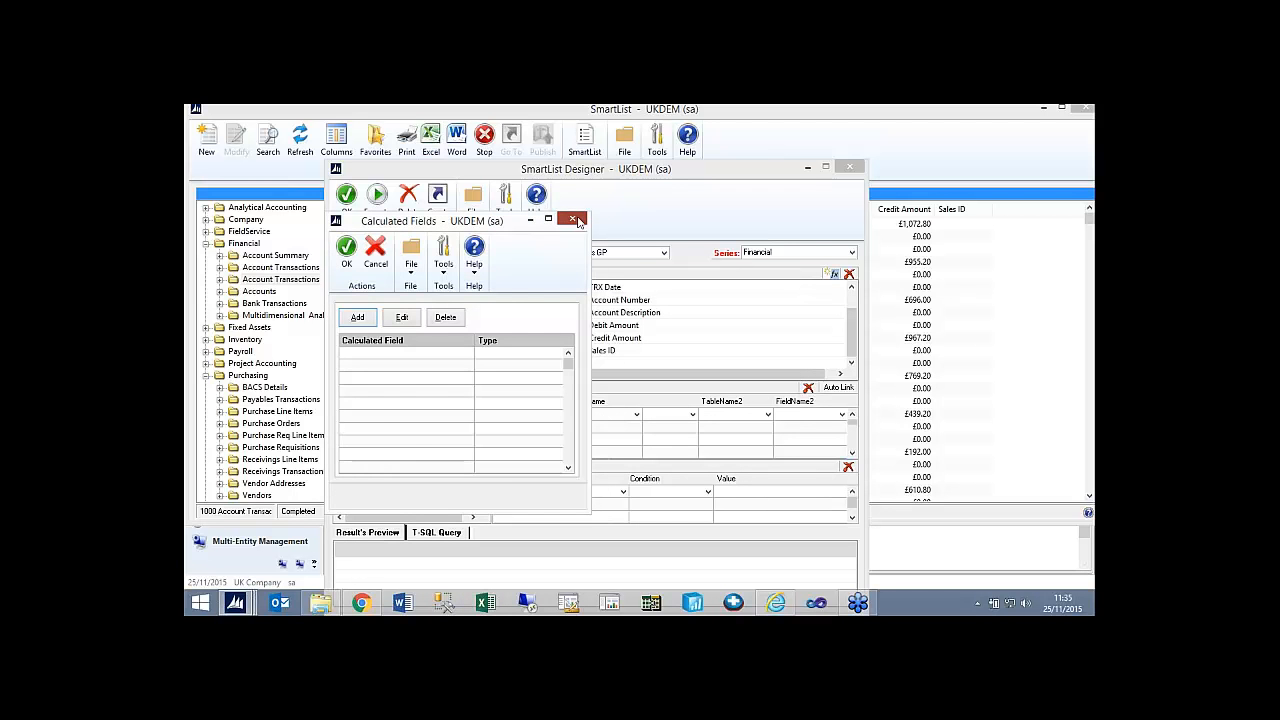
left_click(575, 219)
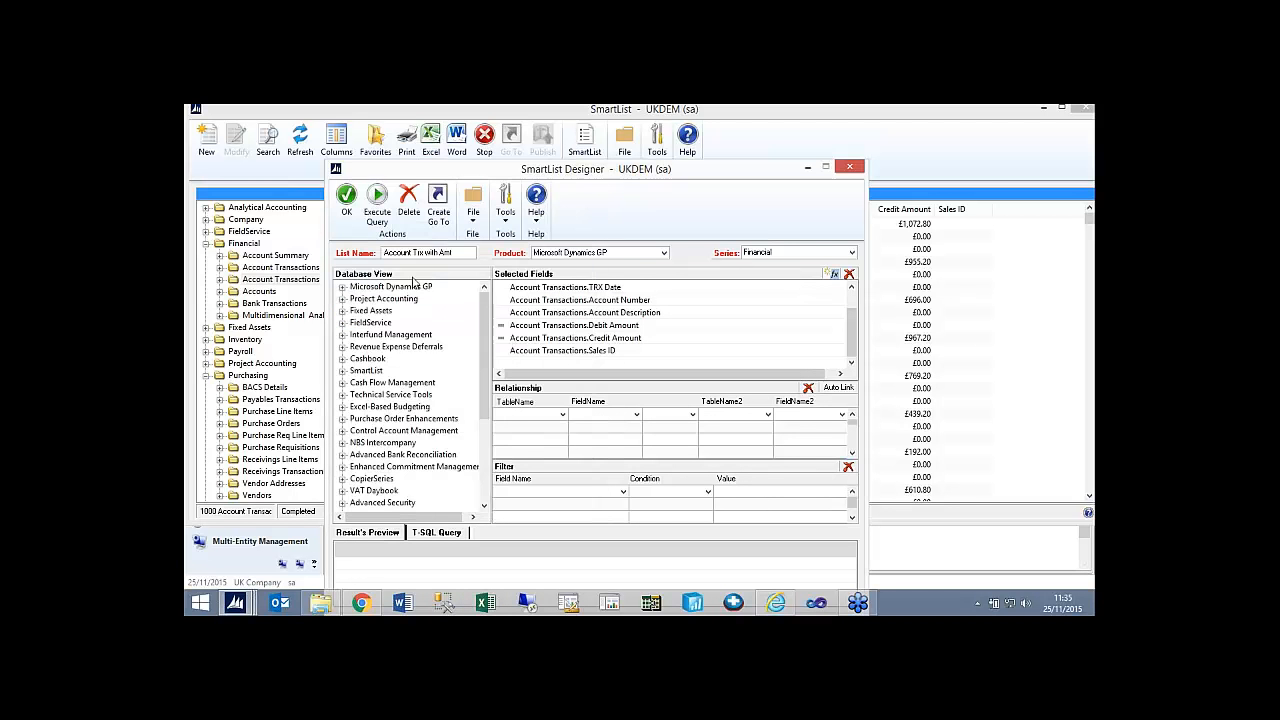
Execute the query of Account Trx with Amt to preview its results, and save the list.
left_click(378, 219)
left_click_drag(609, 168, 606, 126)
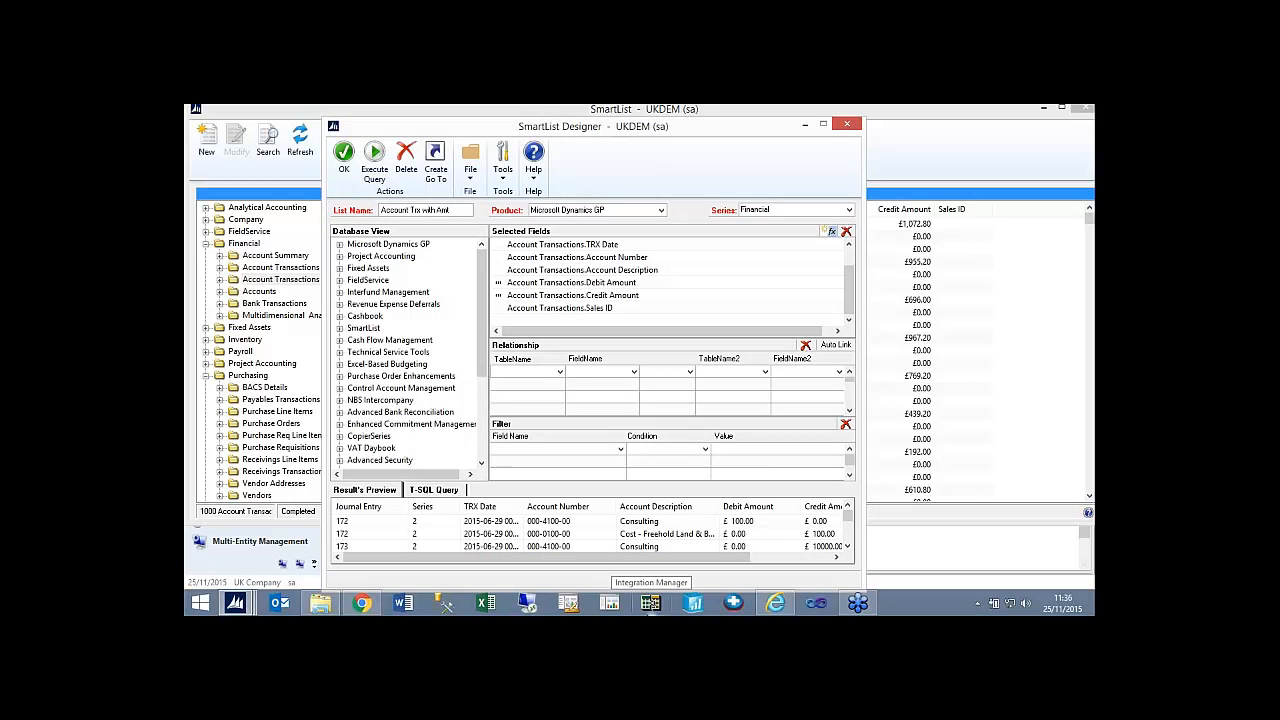
left_click(344, 157)
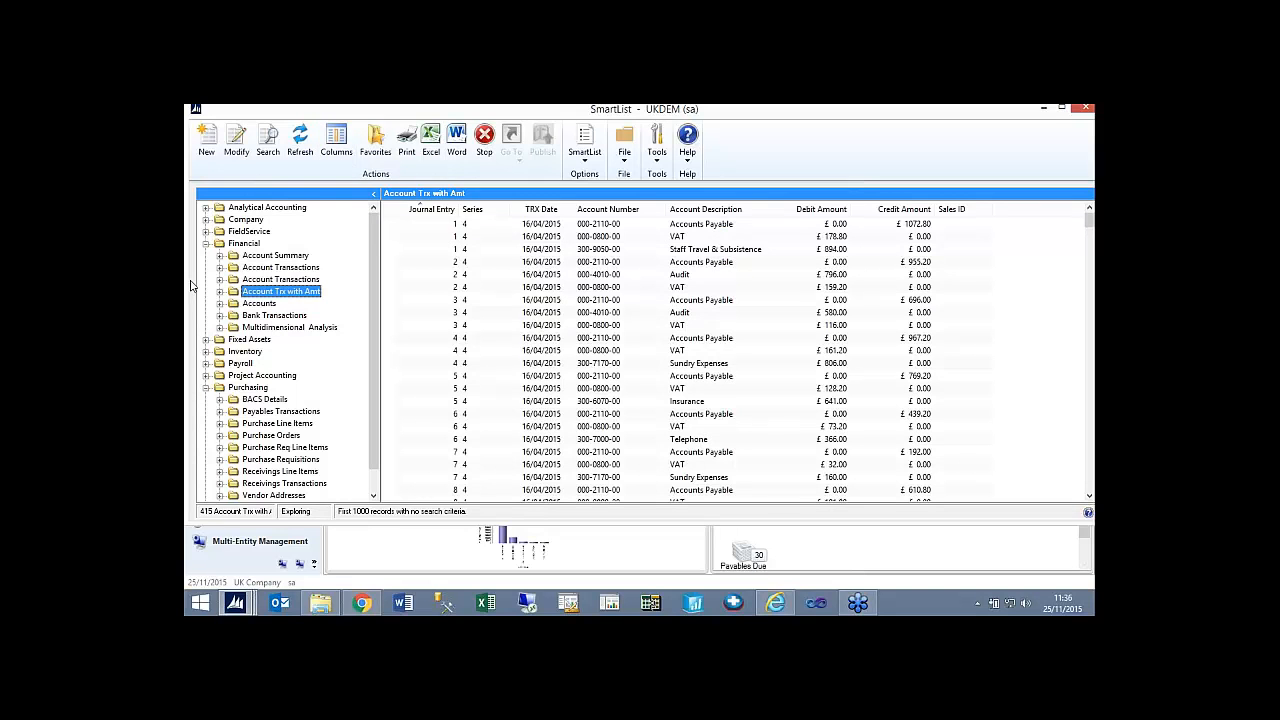
Open the Account Trx with Amt list for modification and delete it, confirming the deletion.
left_click(236, 140)
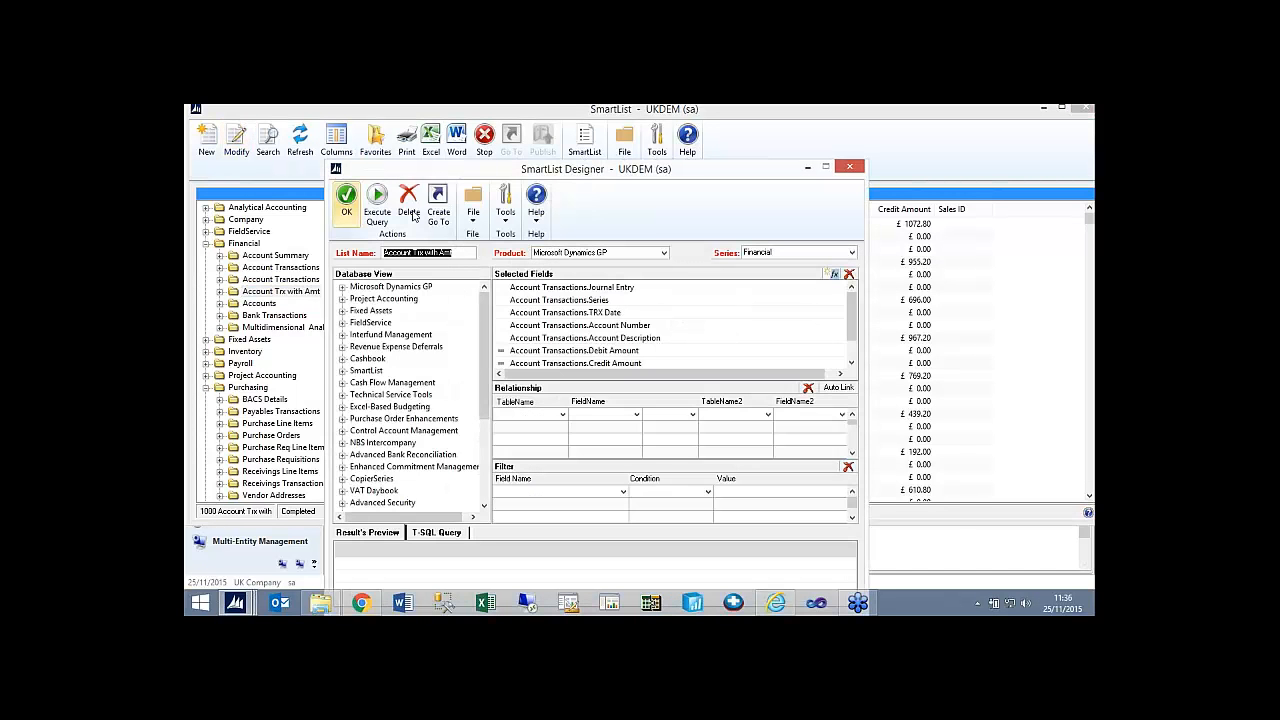
left_click(412, 206)
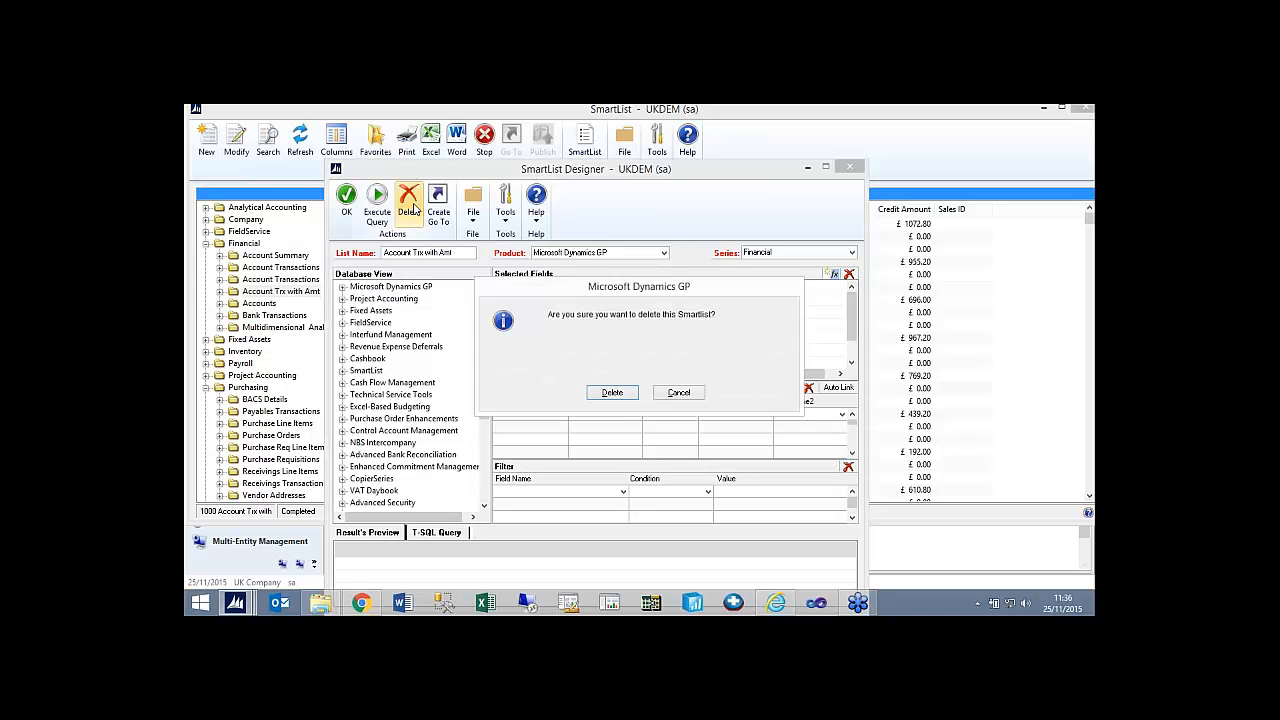
key("Return")
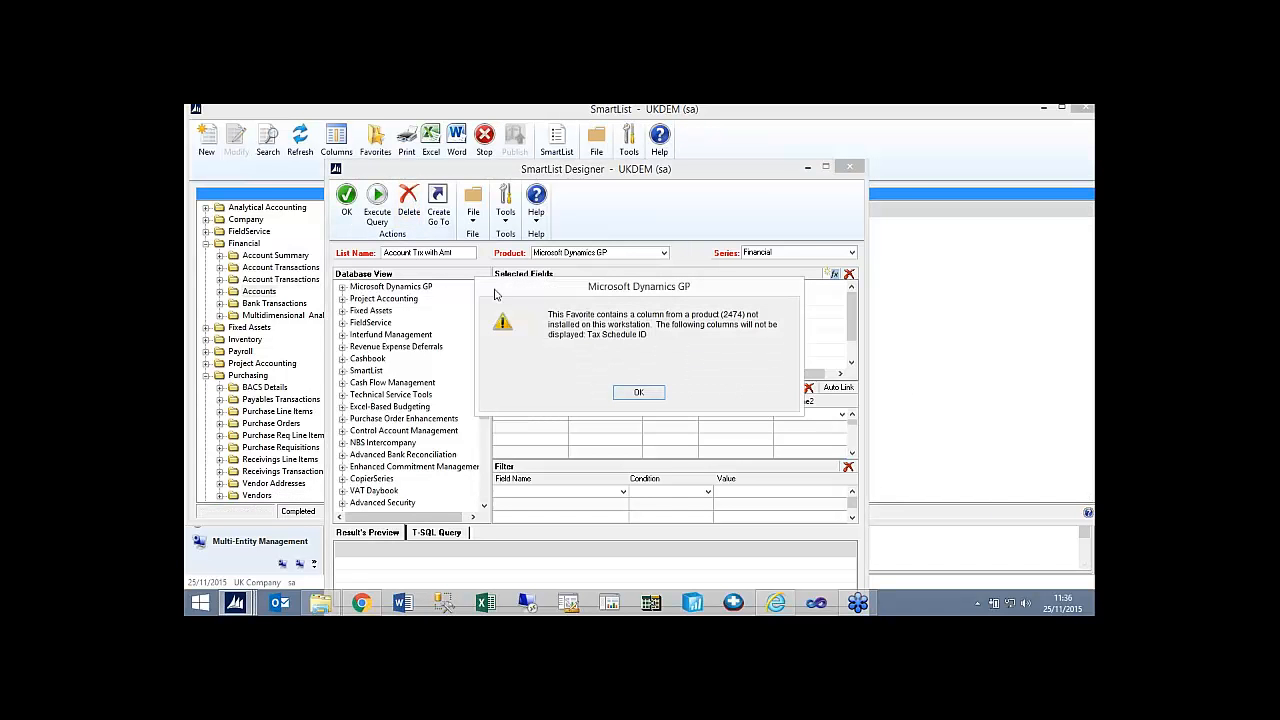
left_click(645, 394)
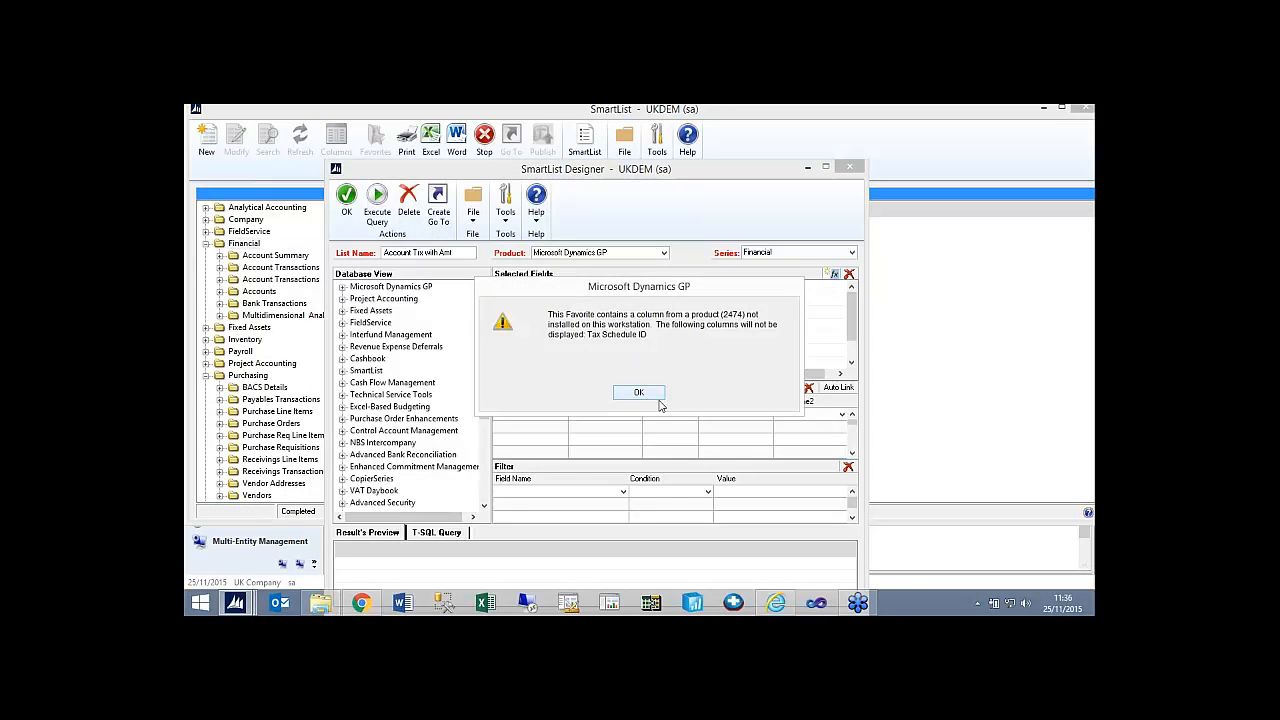
Dismiss the missing-column warning and expand the Microsoft Dynamics GP tables down to the Purchasing series.
left_click(648, 394)
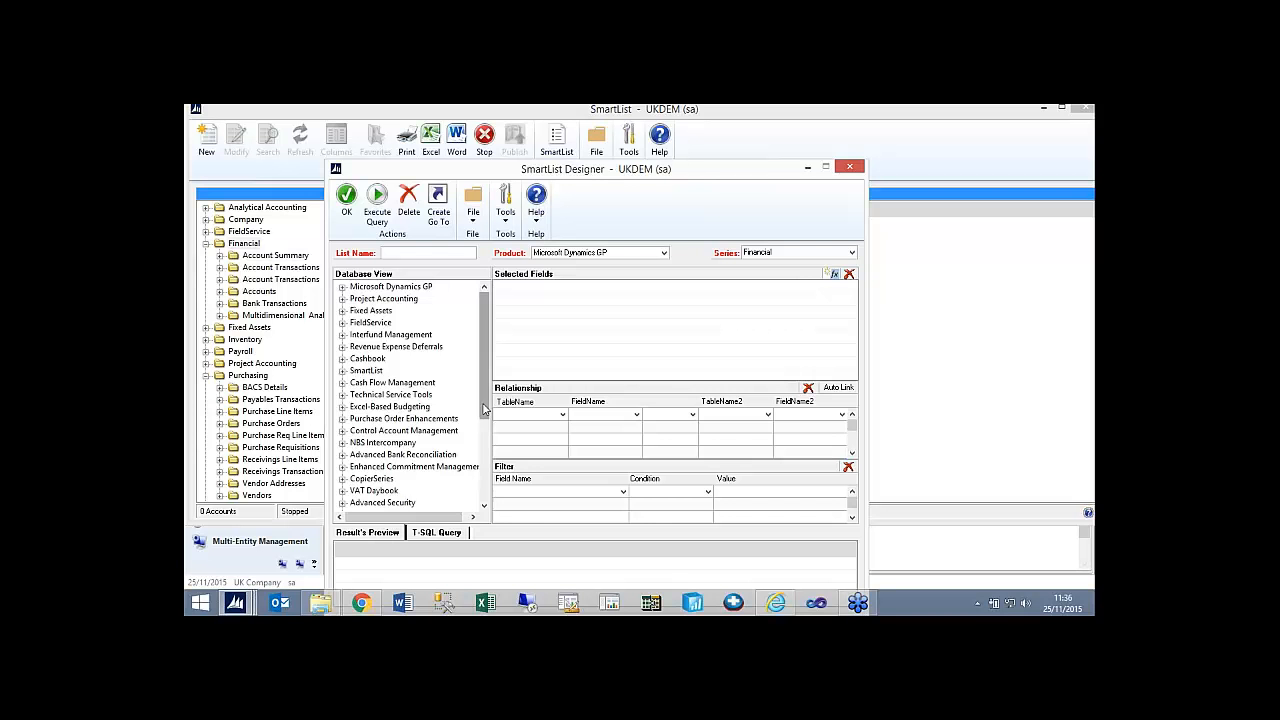
mouse_move(484, 409)
left_mouse_down()
mouse_move(490, 485)
mouse_move(493, 410)
left_mouse_up()
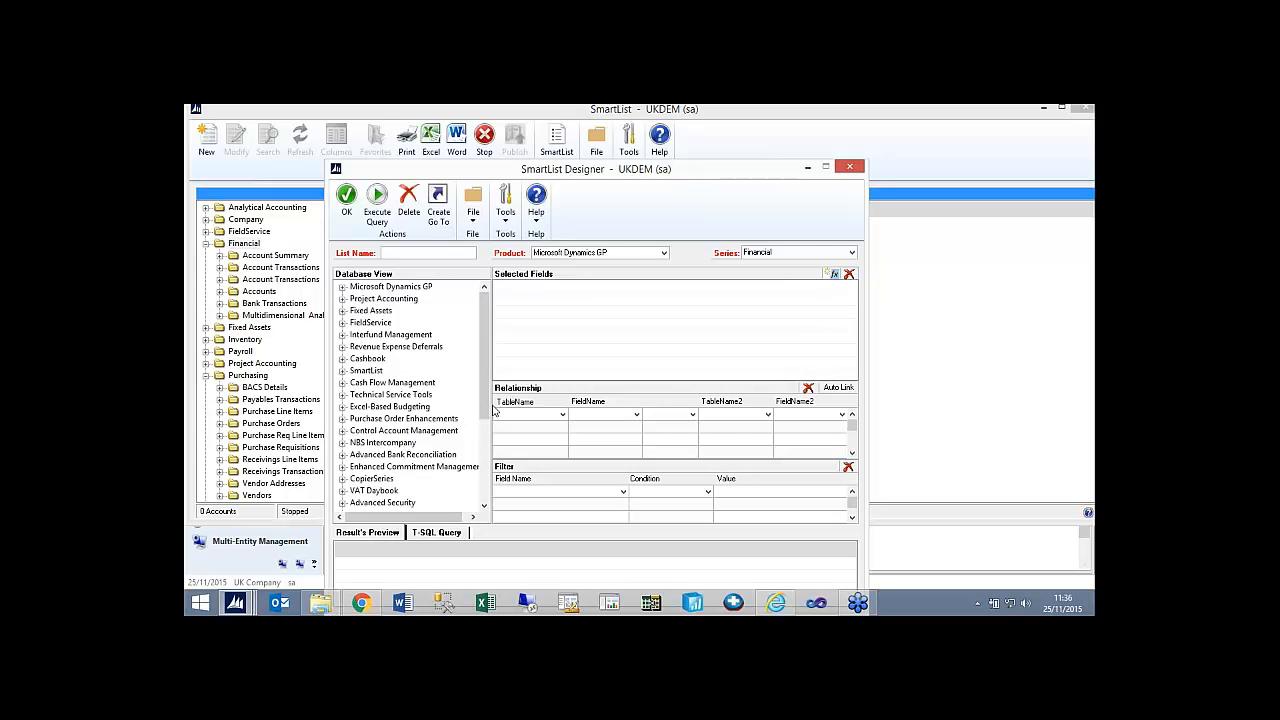
left_click(342, 287)
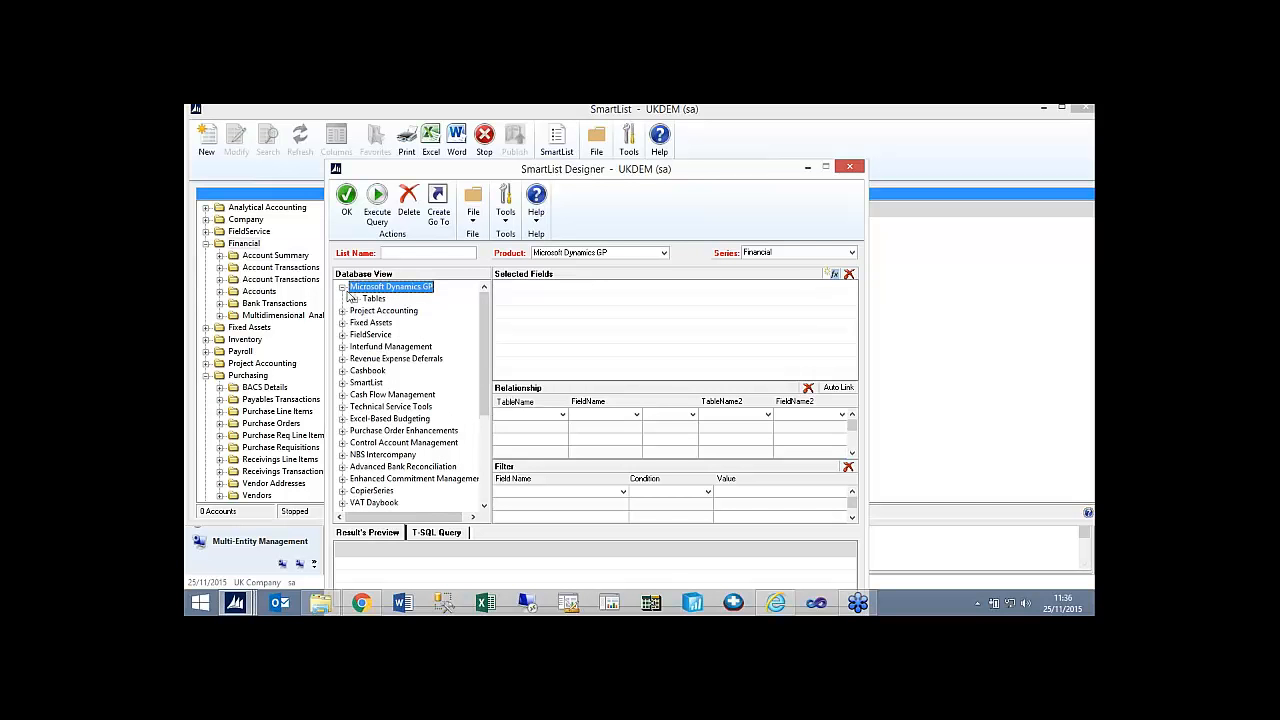
left_click(355, 299)
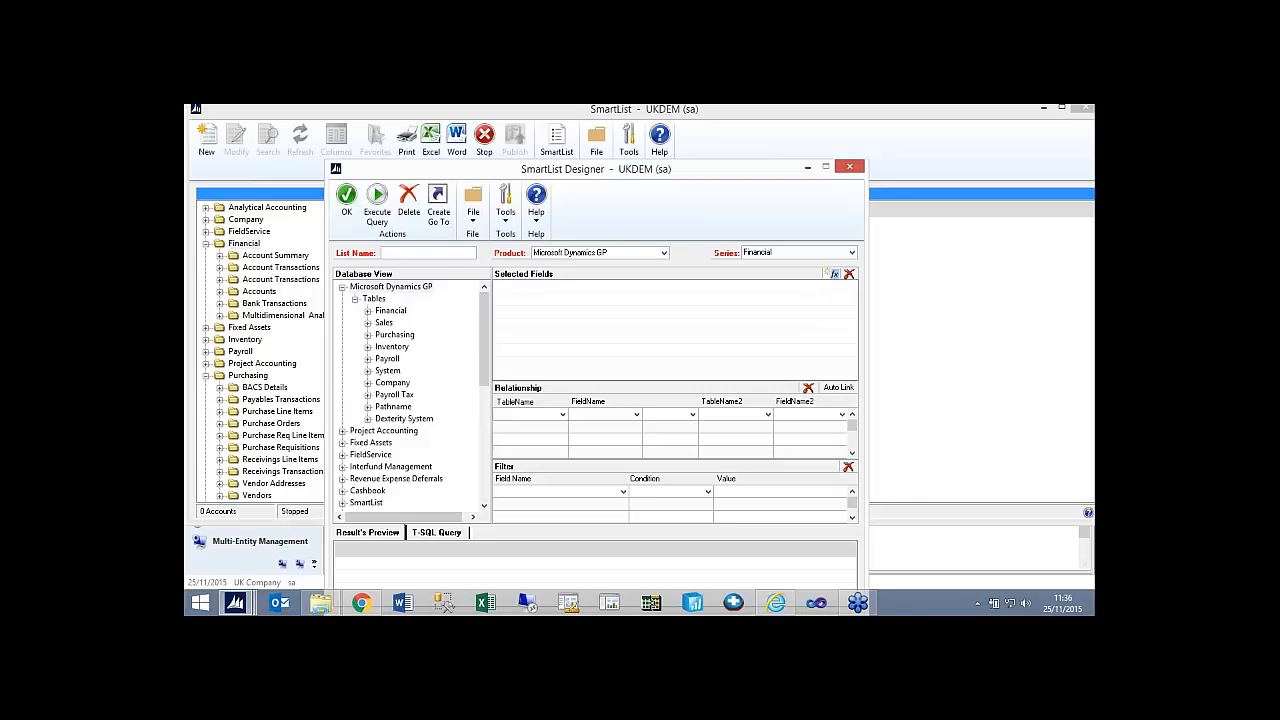
left_click(368, 335)
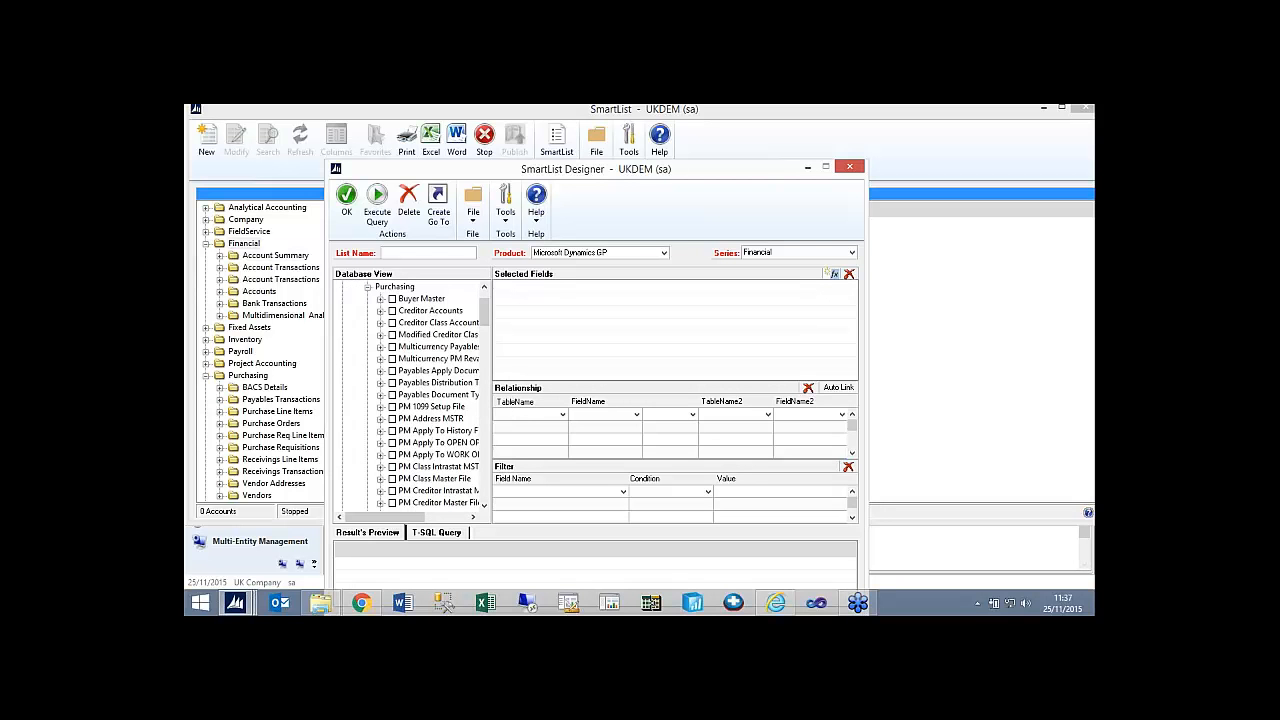
left_click_drag(484, 315, 494, 340)
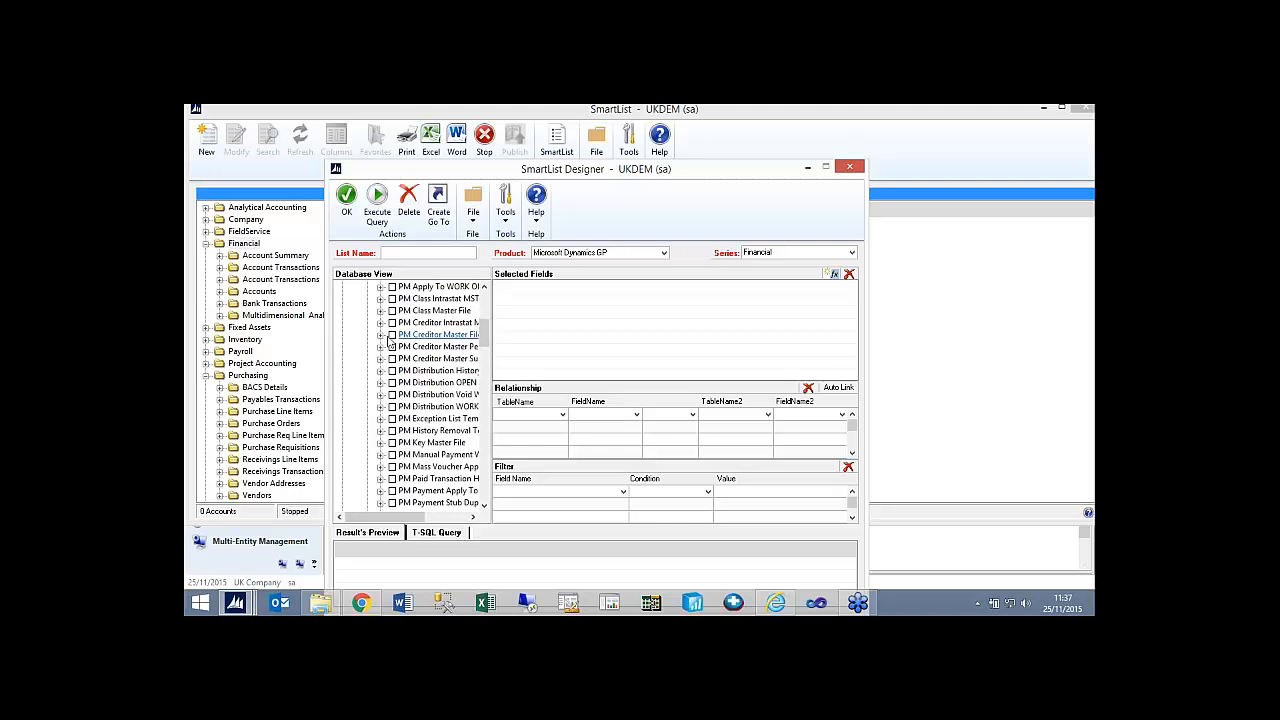
Add only Vendor ID, Vendor Name, Vendor Check Name and Vendor Address Code - Remit To from the PM Creditor Master File table.
left_click(391, 337)
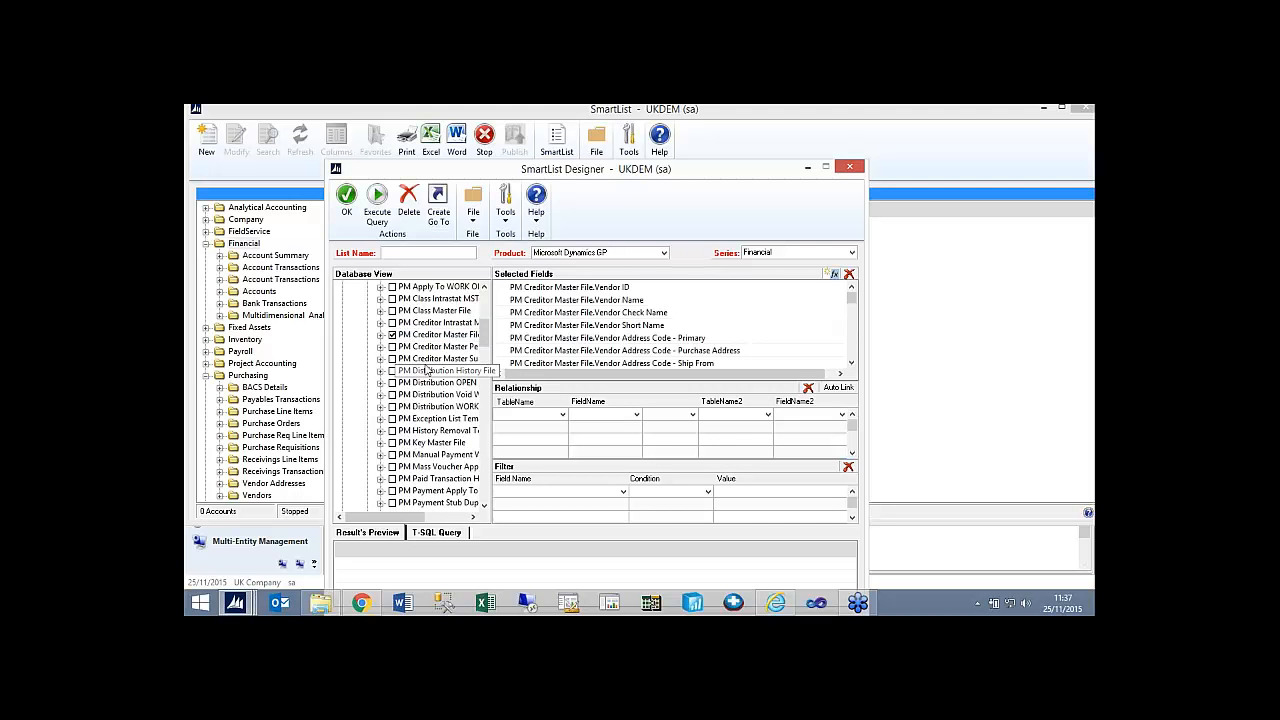
left_click(391, 335)
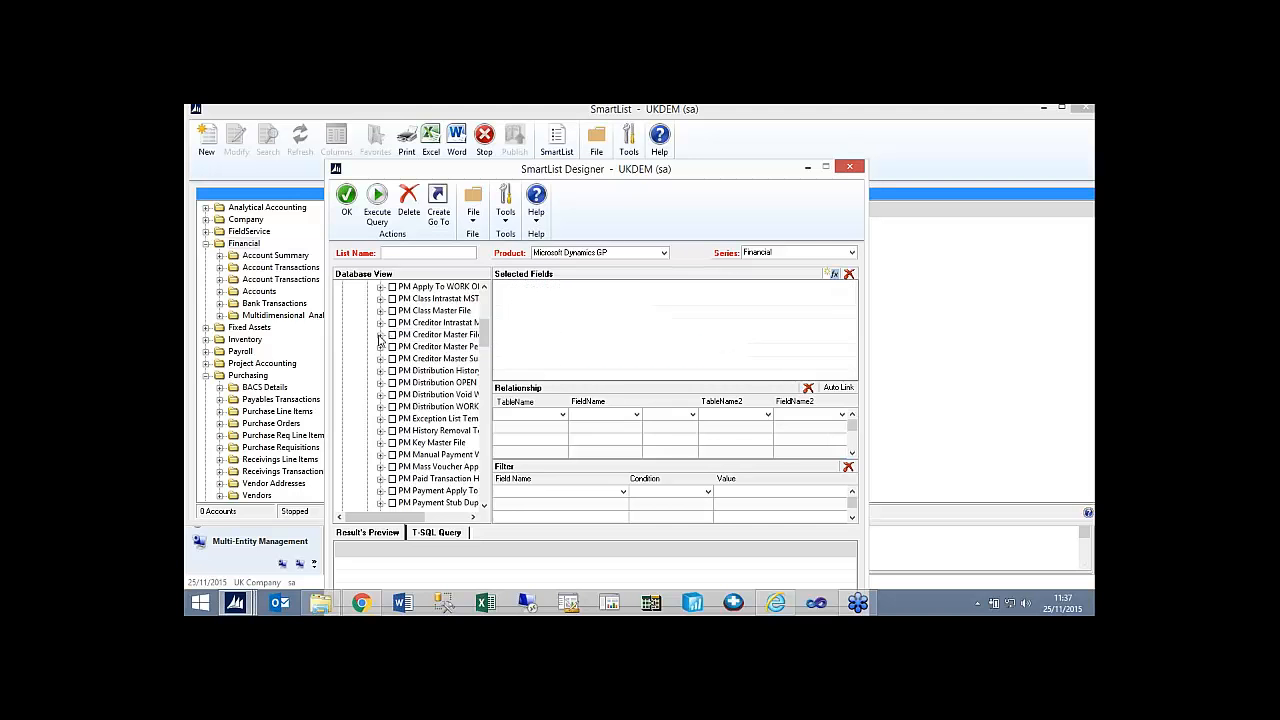
left_click(381, 335)
left_click(405, 298)
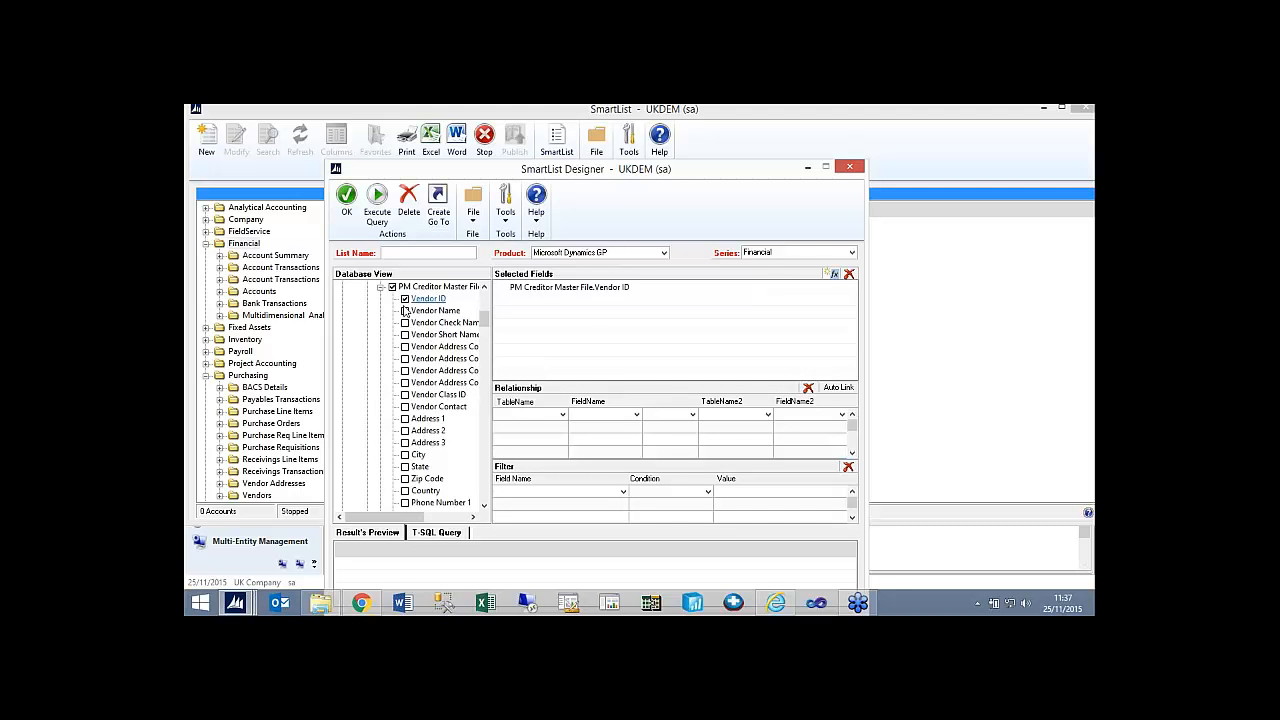
left_click(405, 311)
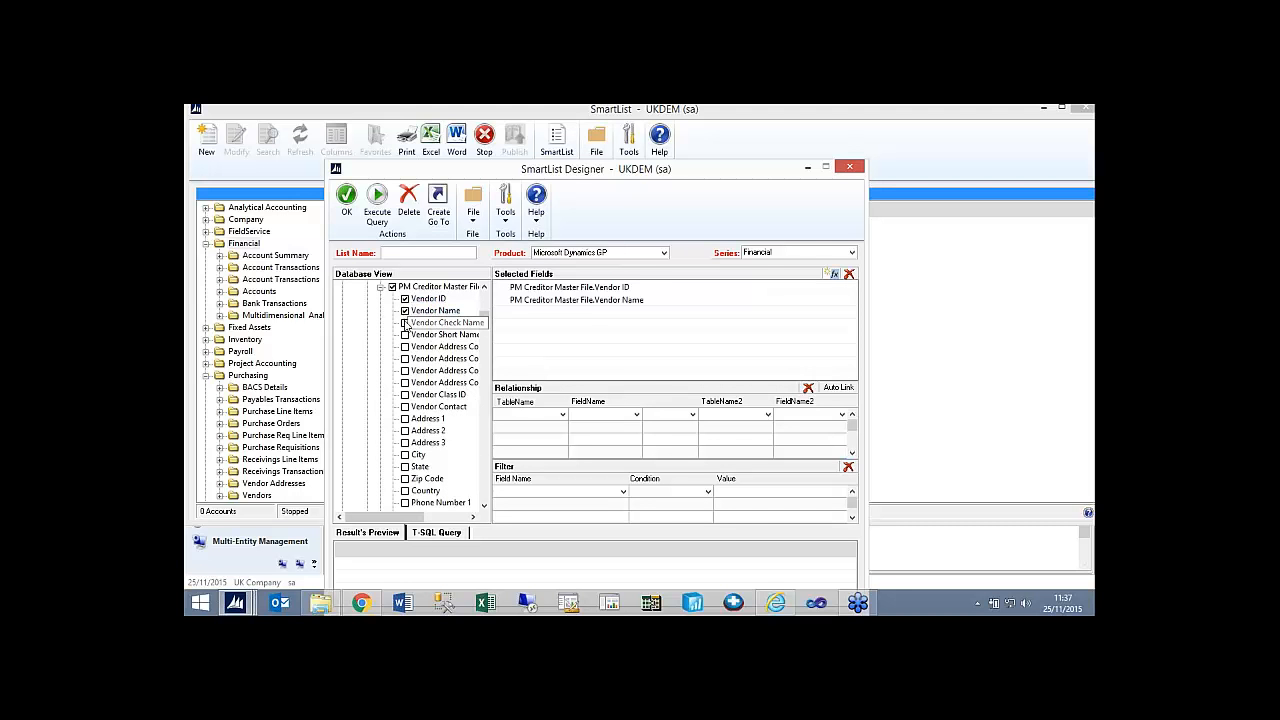
left_click(405, 322)
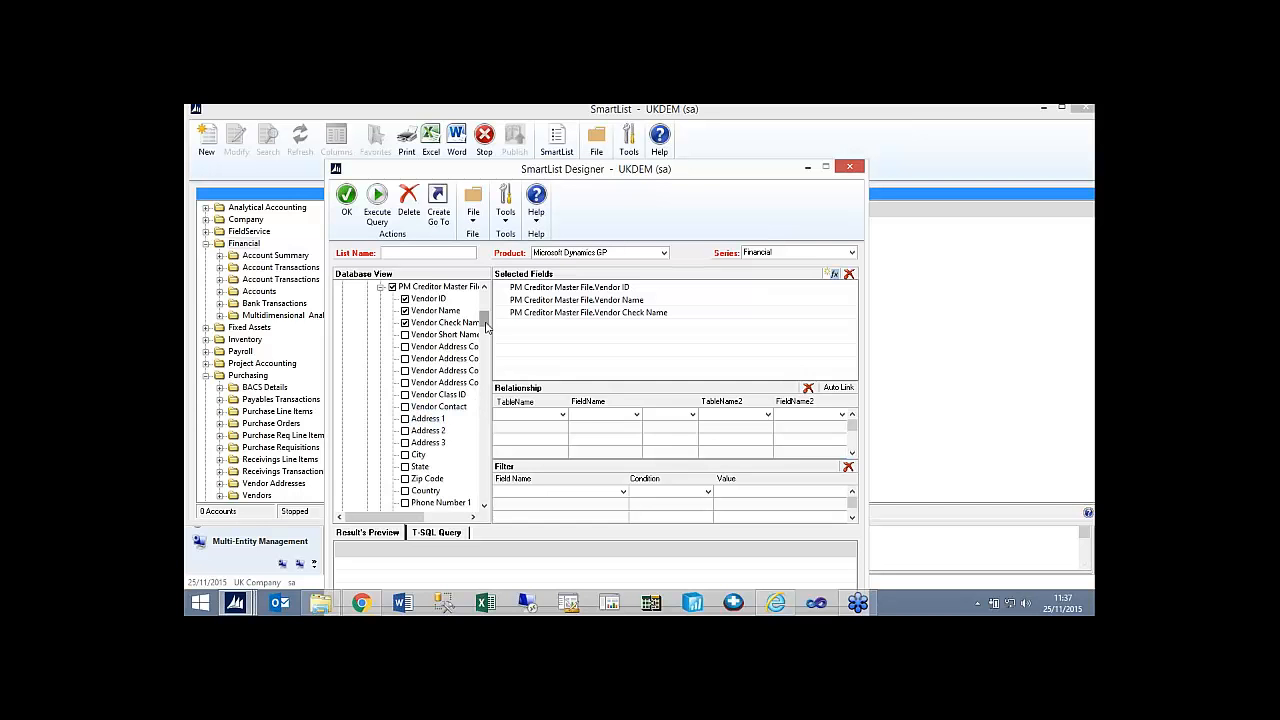
scroll(486, 328, "down", 2)
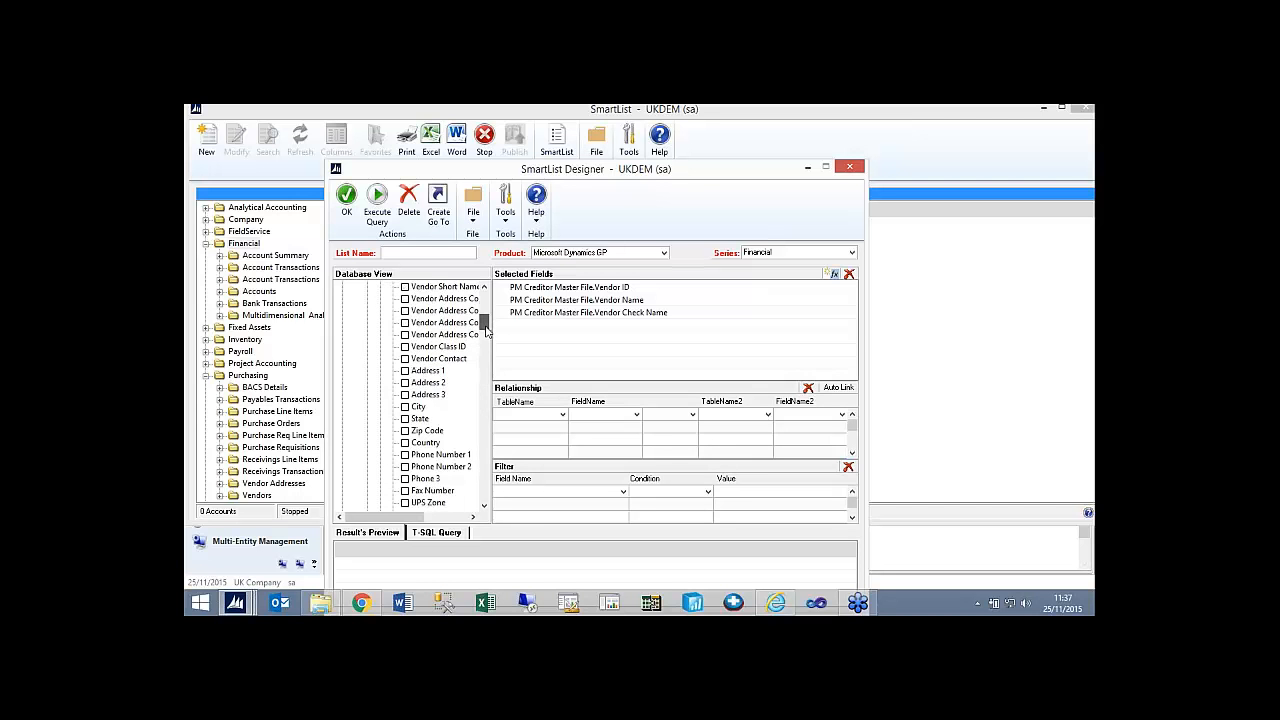
scroll(480, 326, "down", 1)
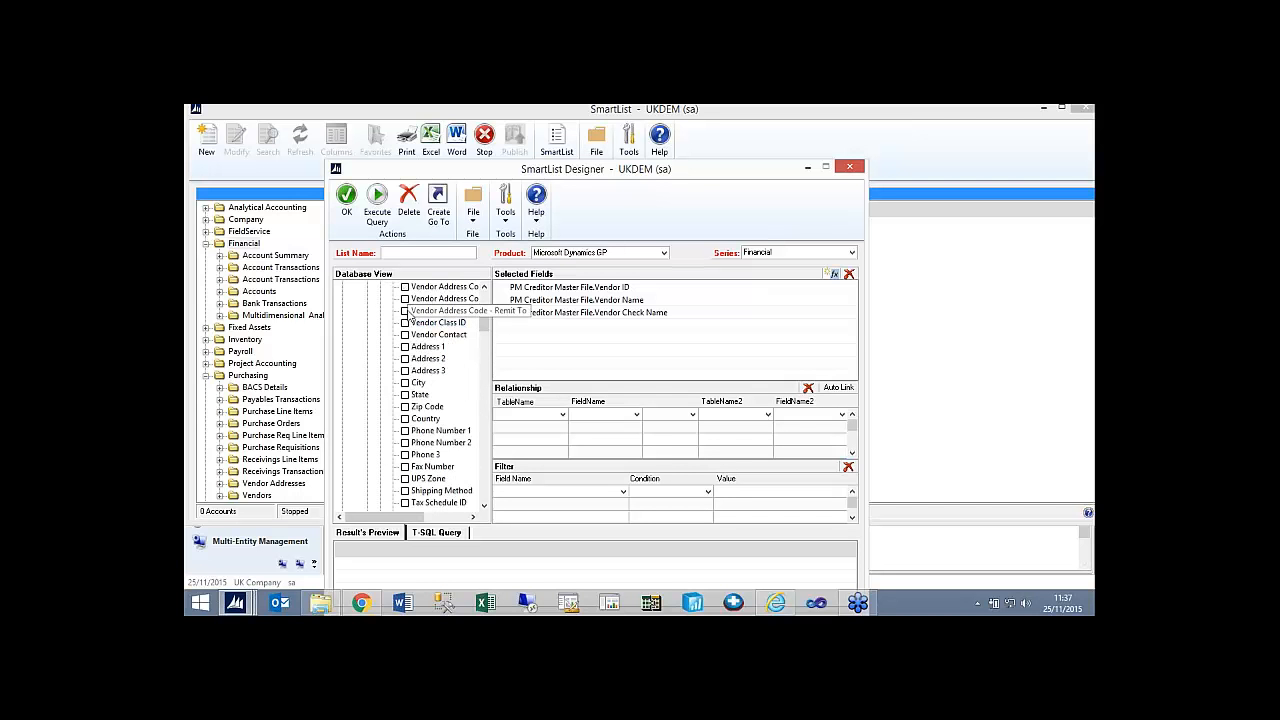
left_click(405, 311)
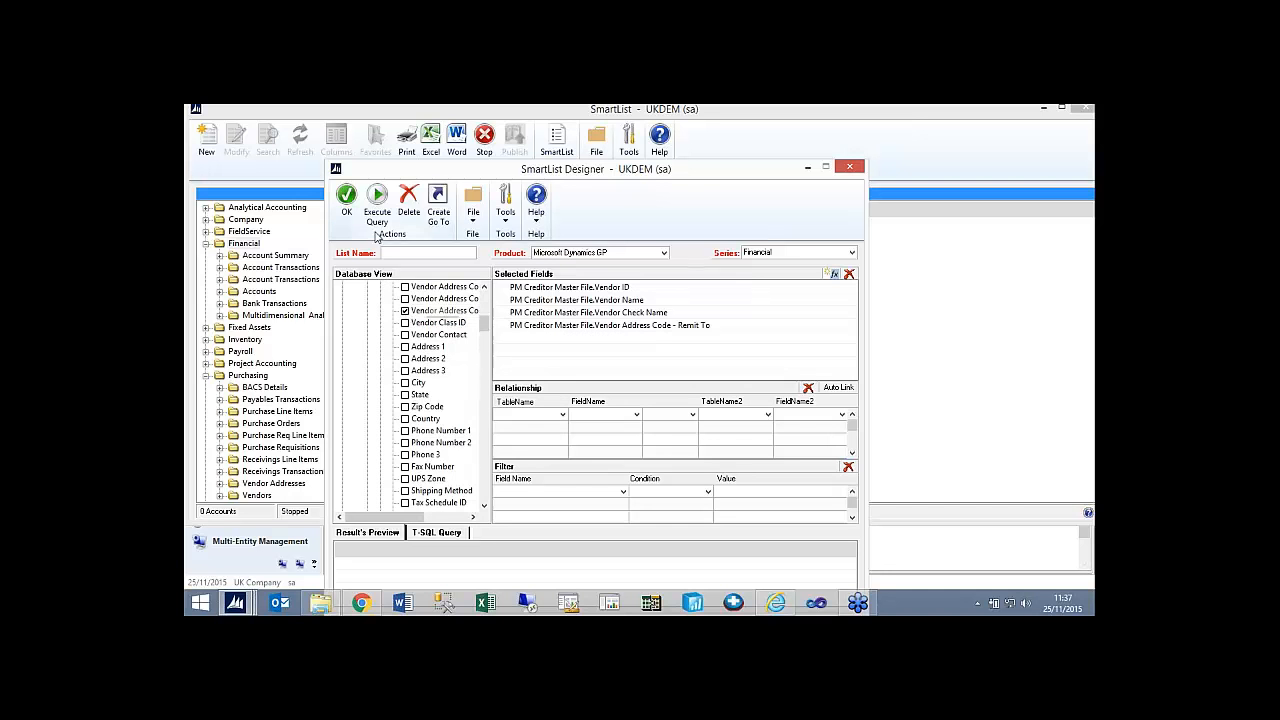
Name the list BACS in the Purchasing series and execute its query.
type("BACS")
left_click(777, 253)
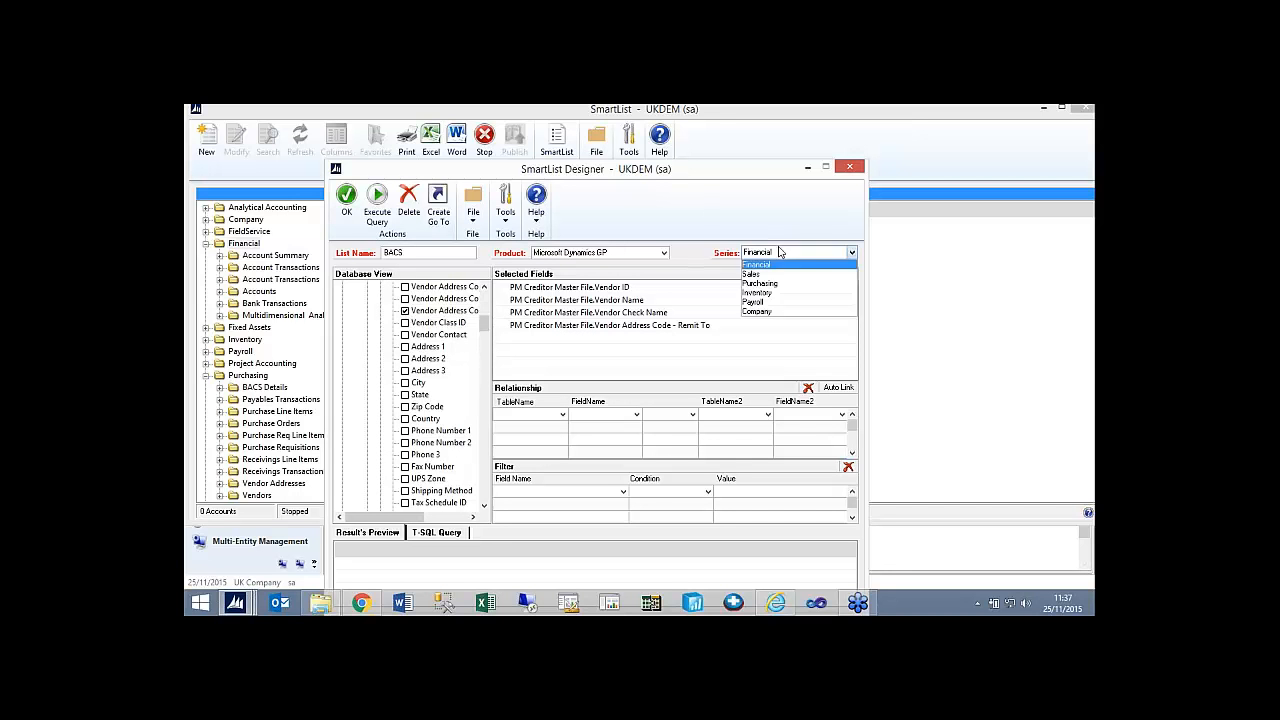
left_click(770, 284)
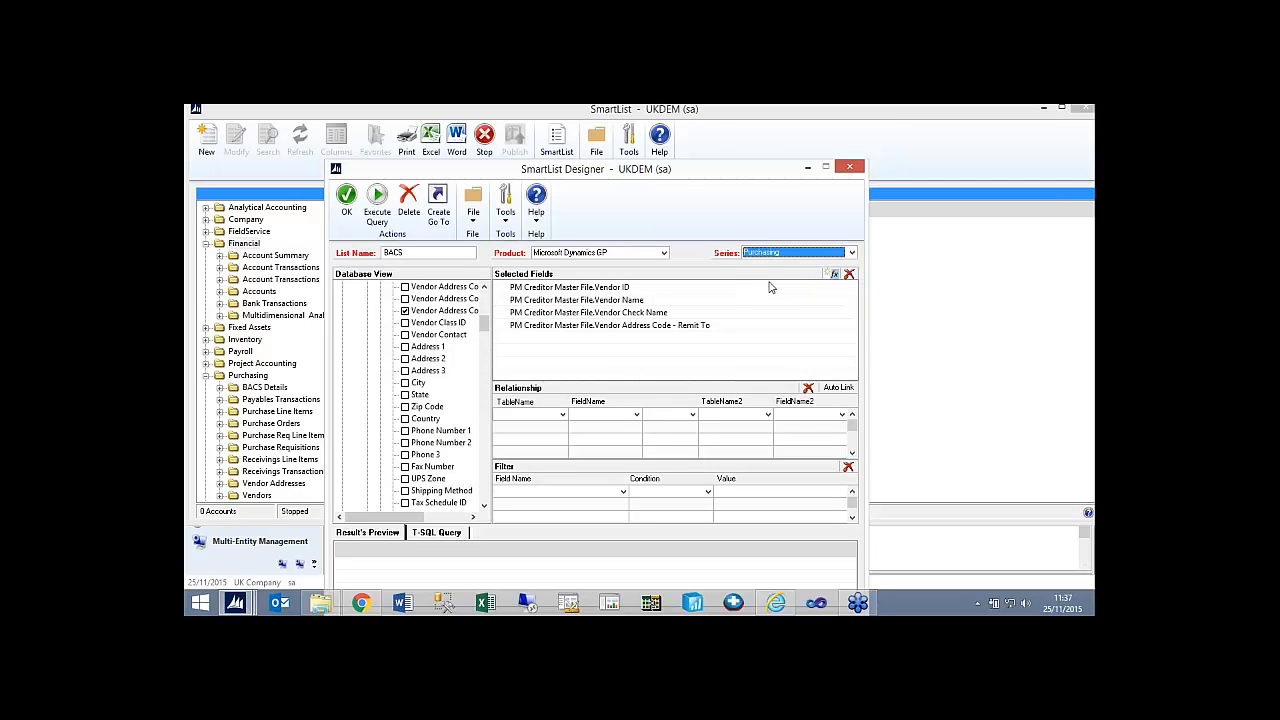
left_click(377, 198)
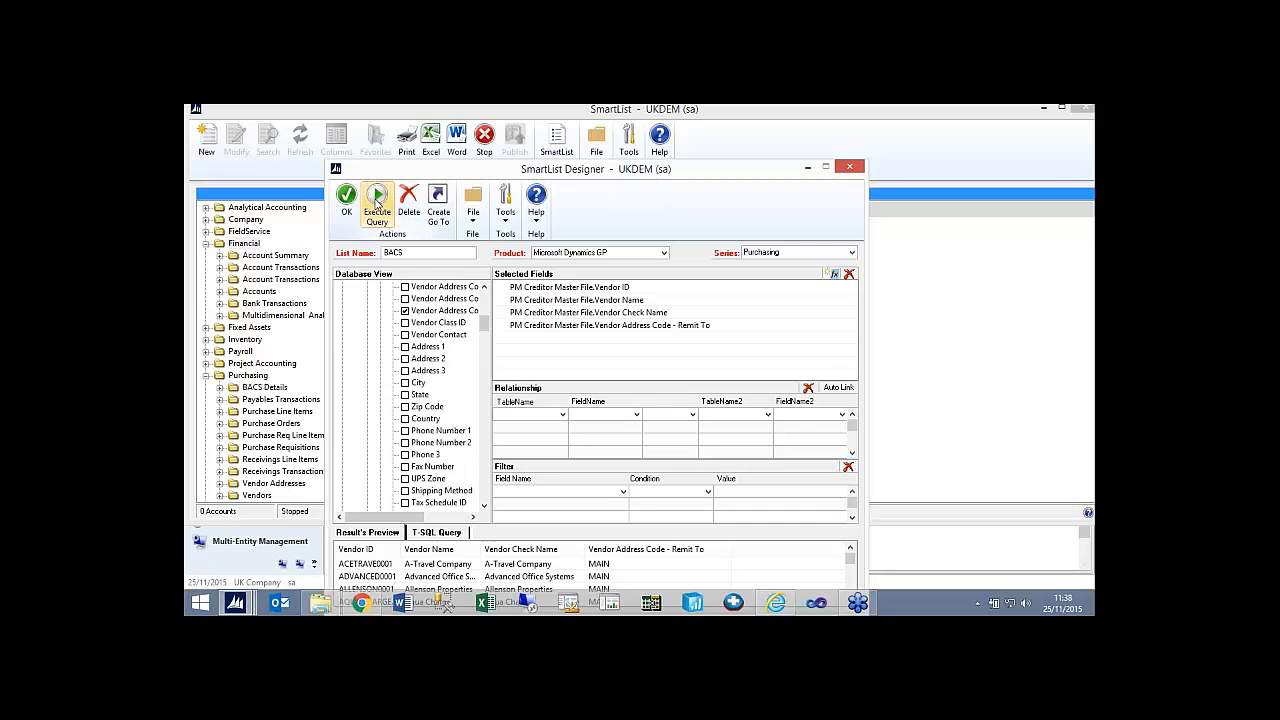
Add Bank Name, EFT Bank Account and EFT Bank Code from the Company series' Address Electronic Funds Transfer Master table.
left_click_drag(487, 323, 486, 294)
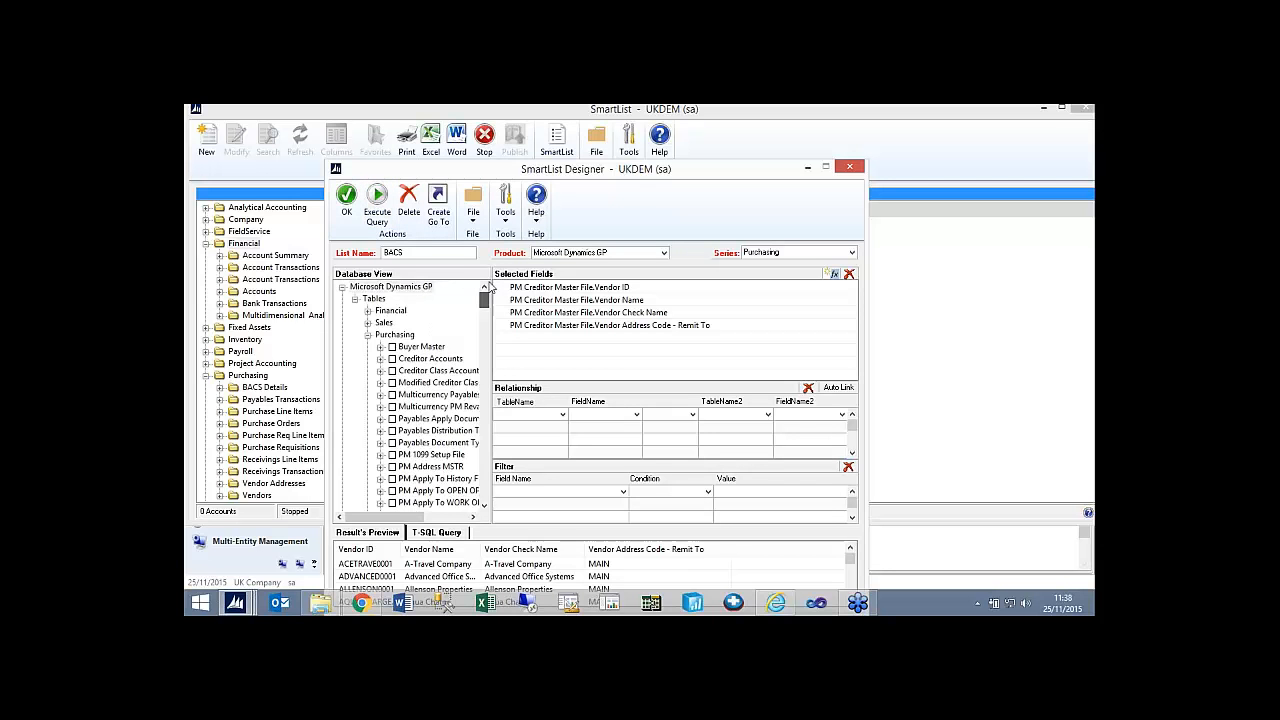
left_click(368, 334)
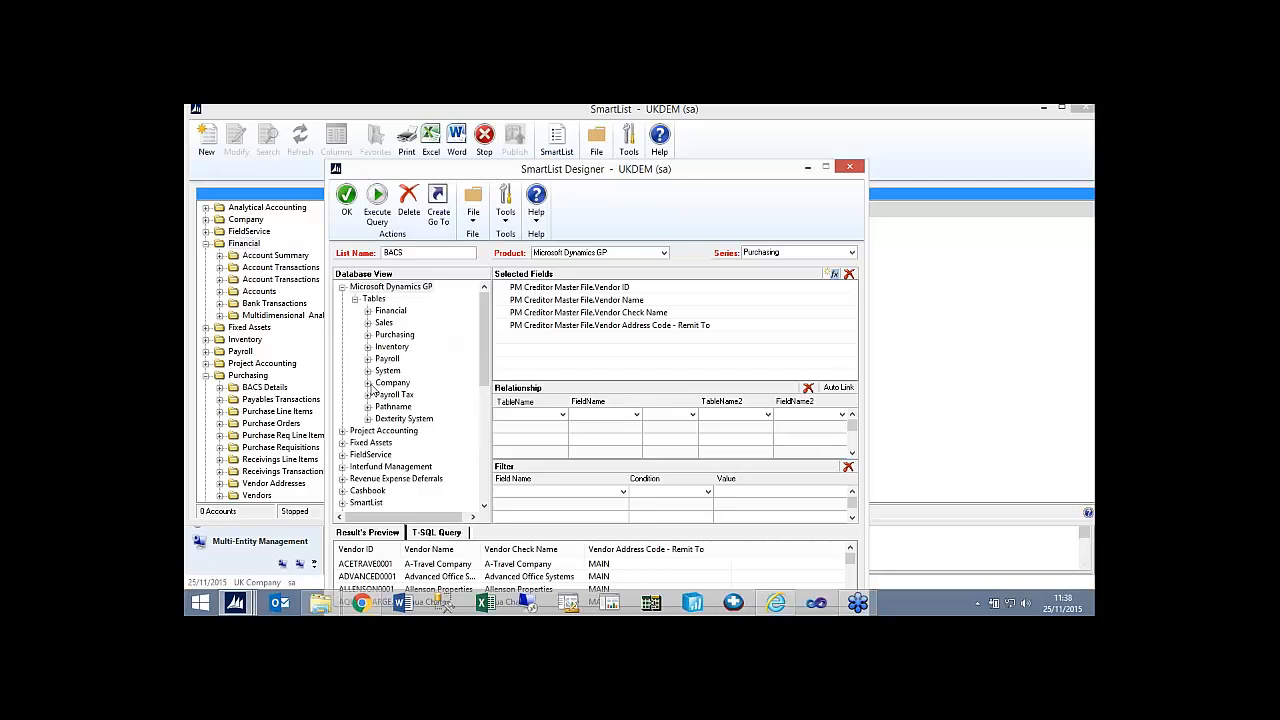
left_click(368, 383)
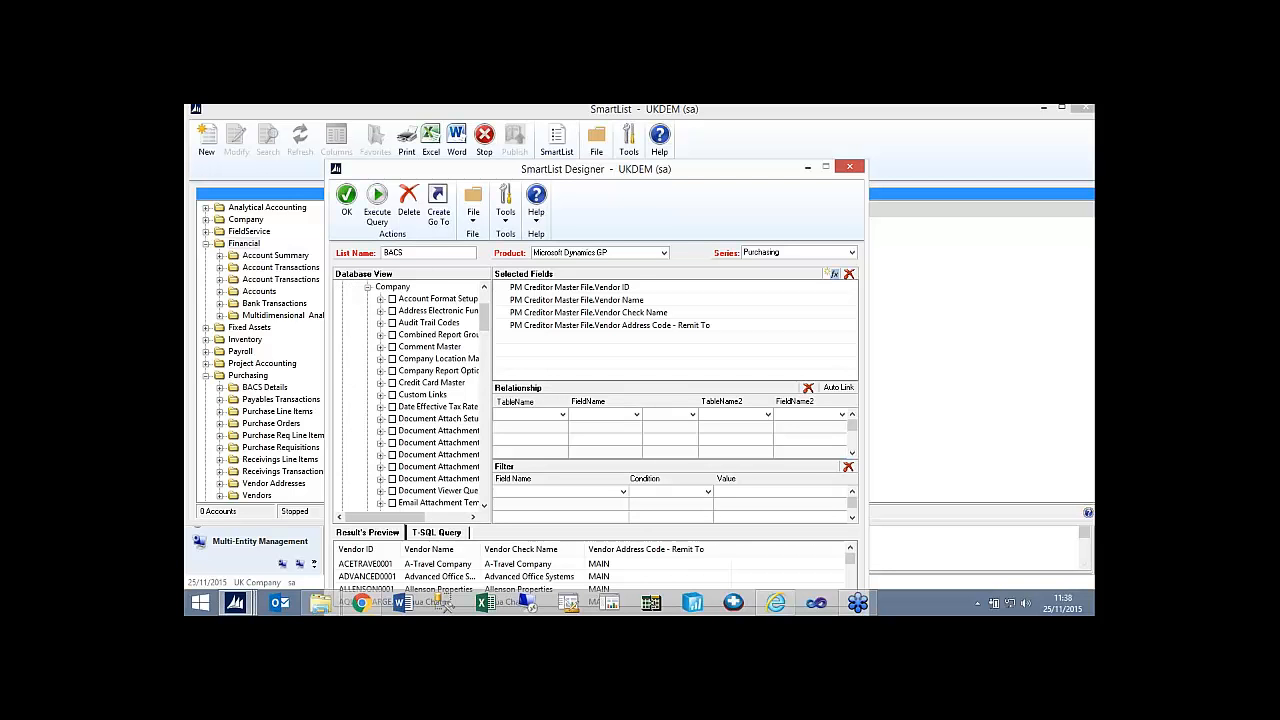
left_click(380, 311)
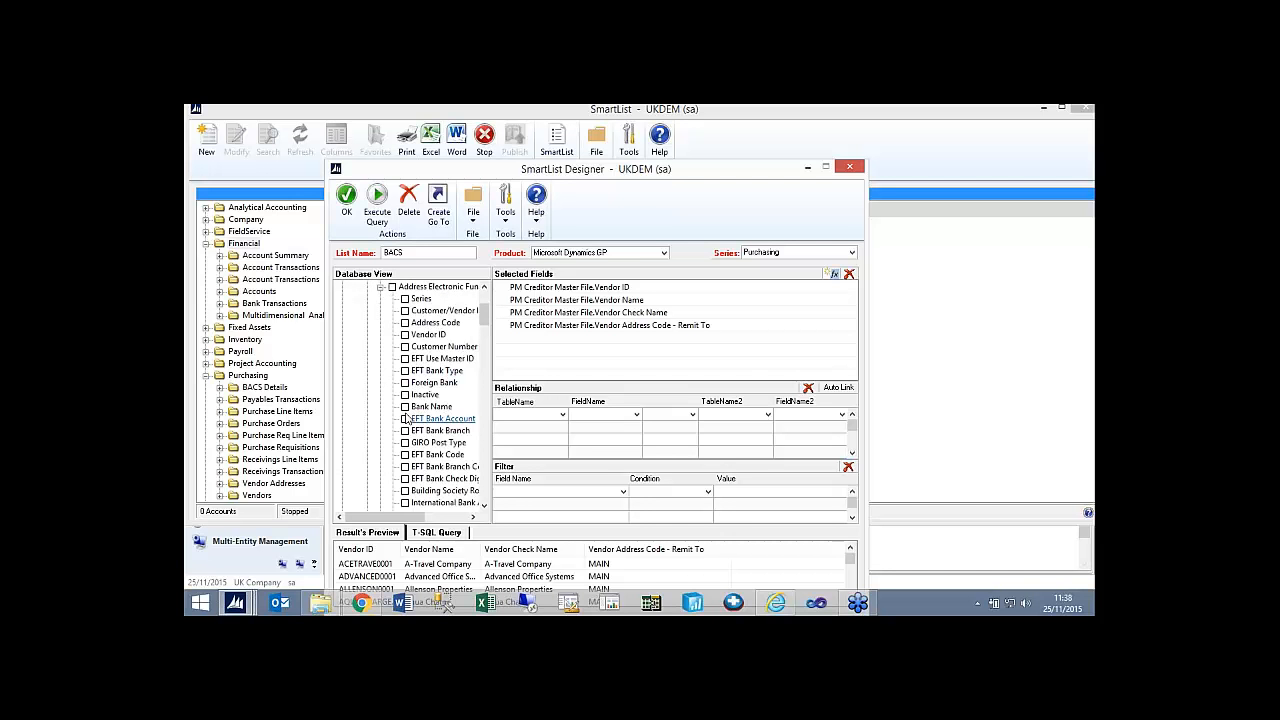
left_click(405, 406)
left_click(405, 418)
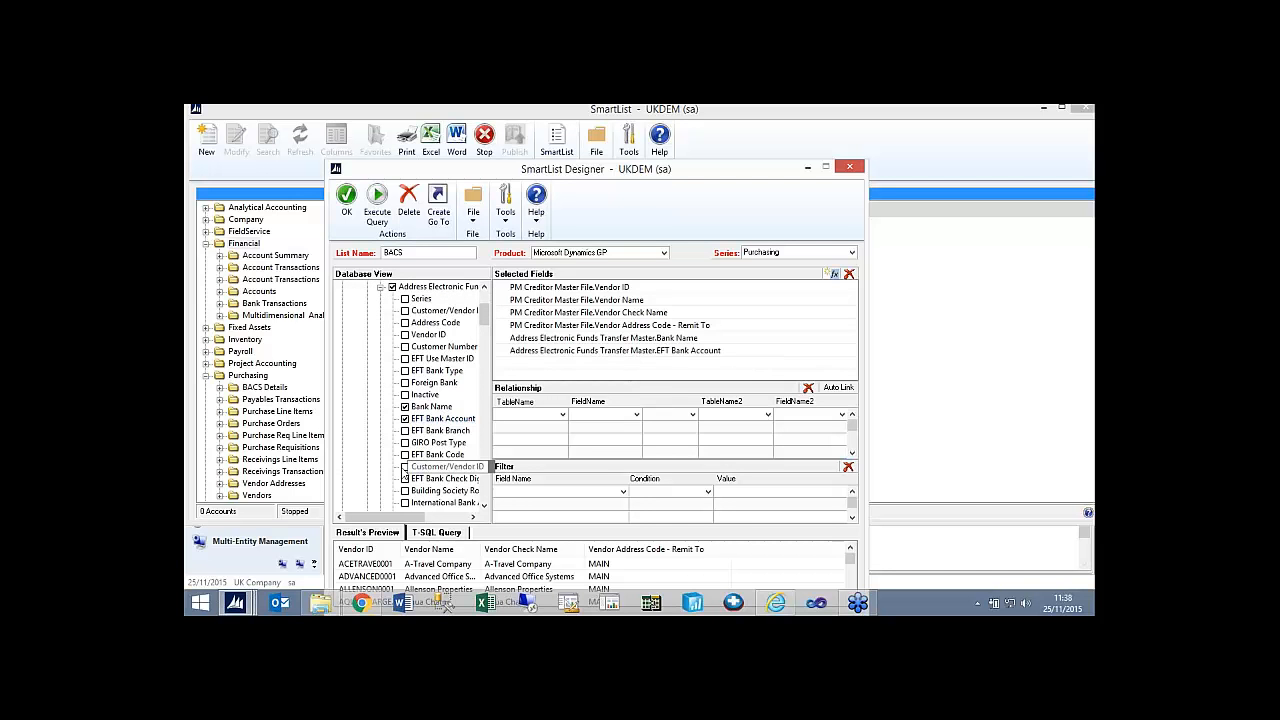
left_click(405, 454)
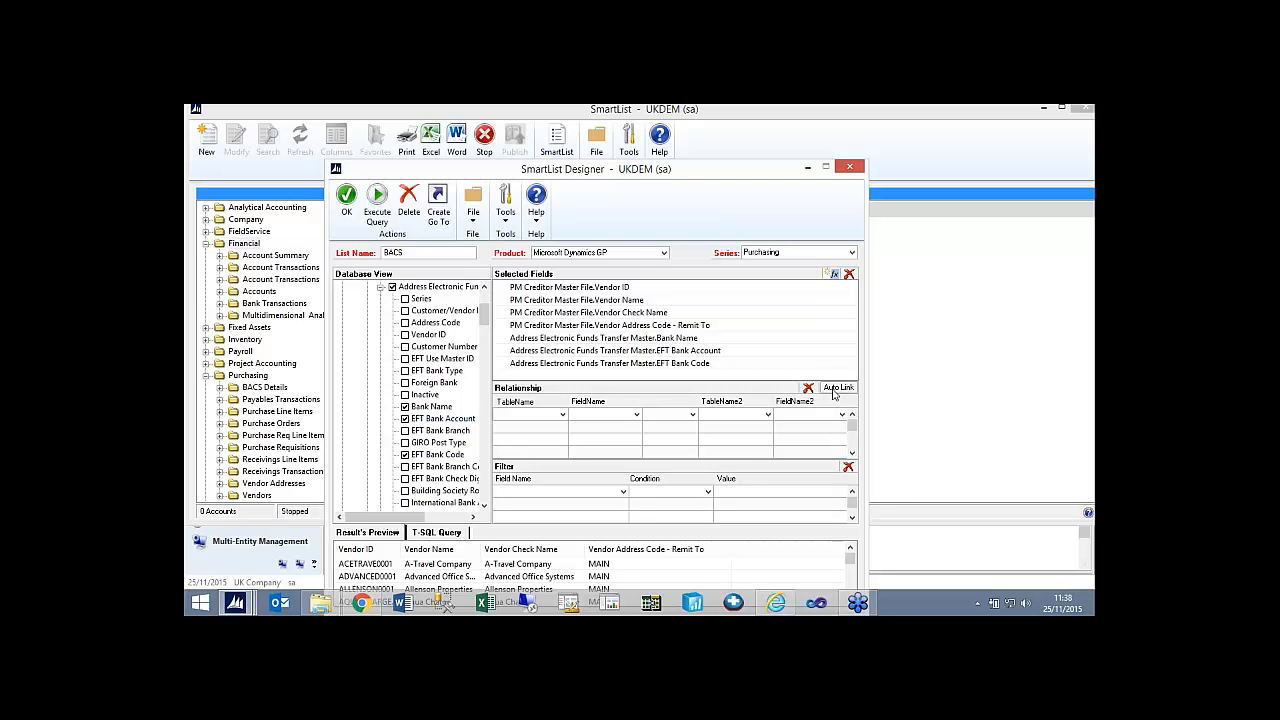
Define a Left Join from Vendor ID in PM Creditor Master File to Customer/Vendor ID in Address Electronic Funds Transfer Master.
left_click(562, 415)
left_click(548, 436)
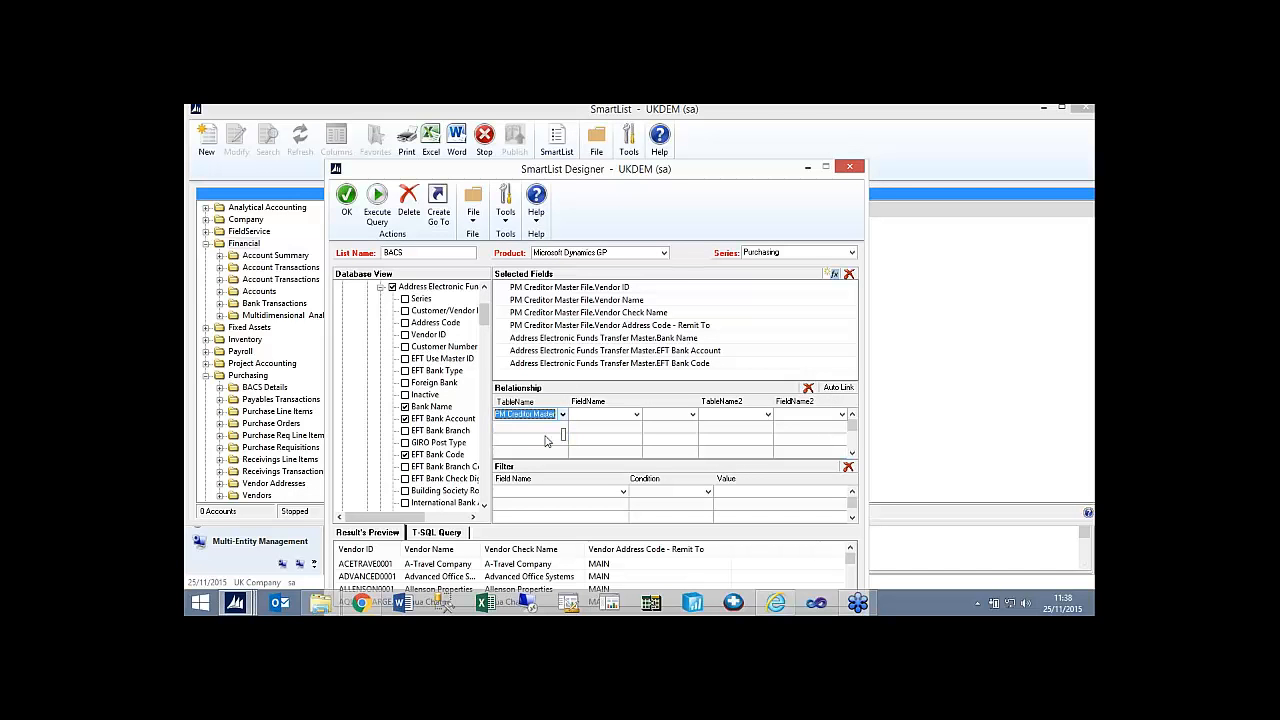
left_click(636, 414)
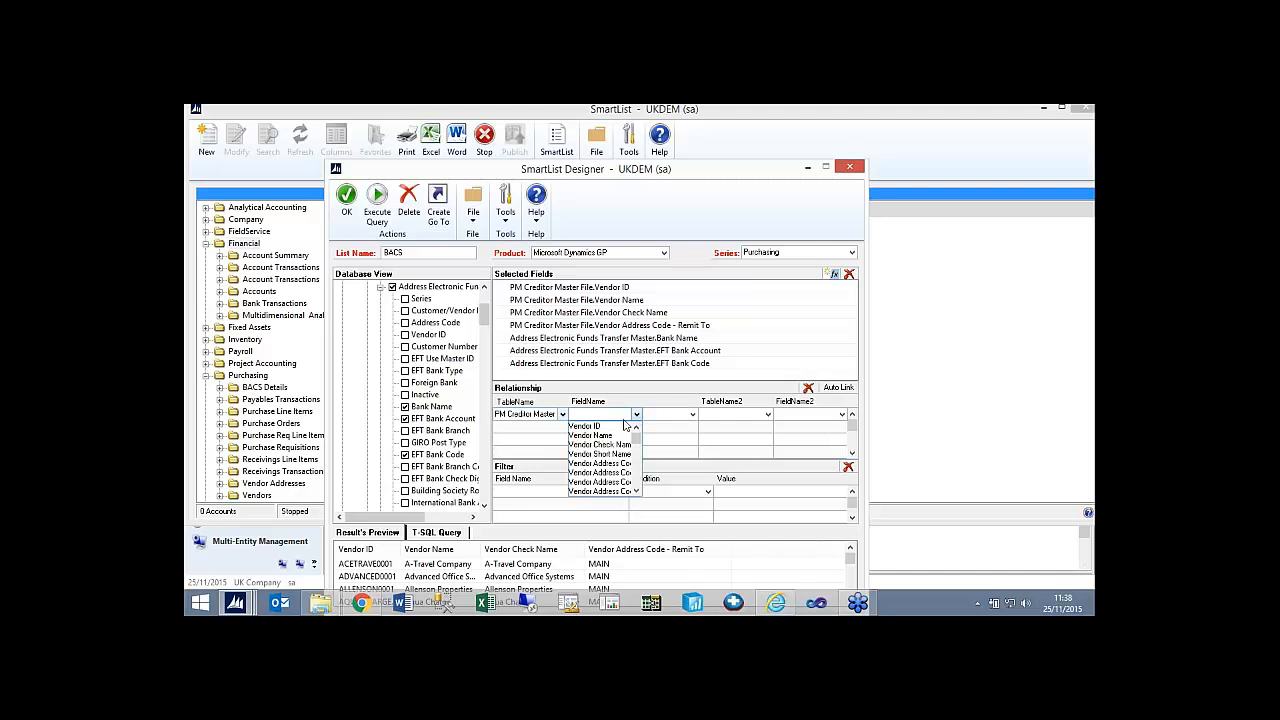
left_click(618, 427)
left_click(692, 414)
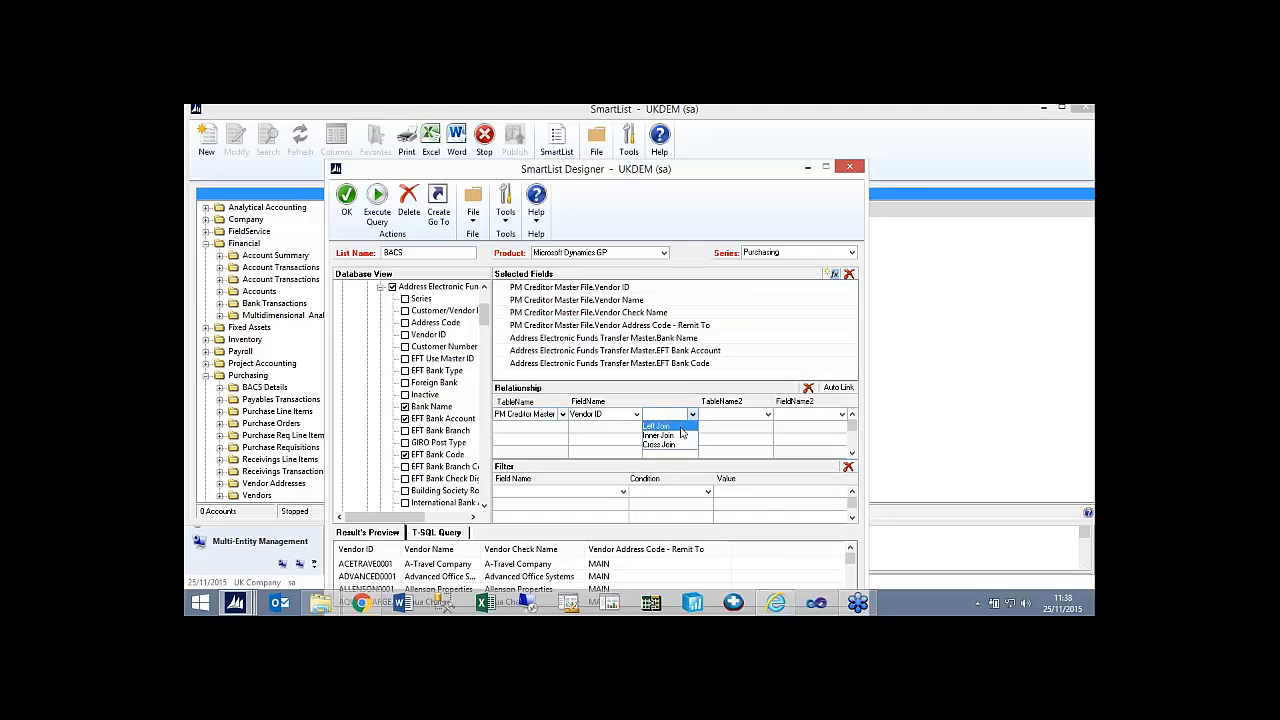
left_click(681, 432)
left_click(753, 414)
left_click(750, 430)
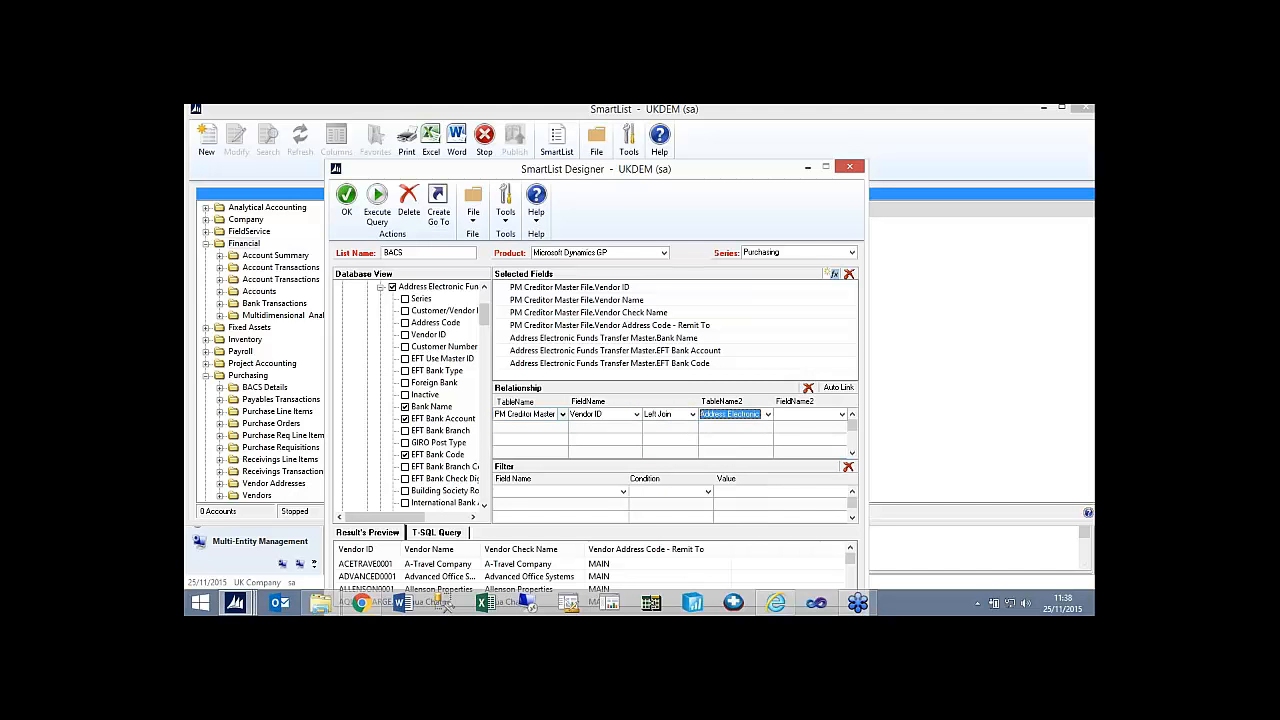
left_click(812, 414)
left_click(813, 437)
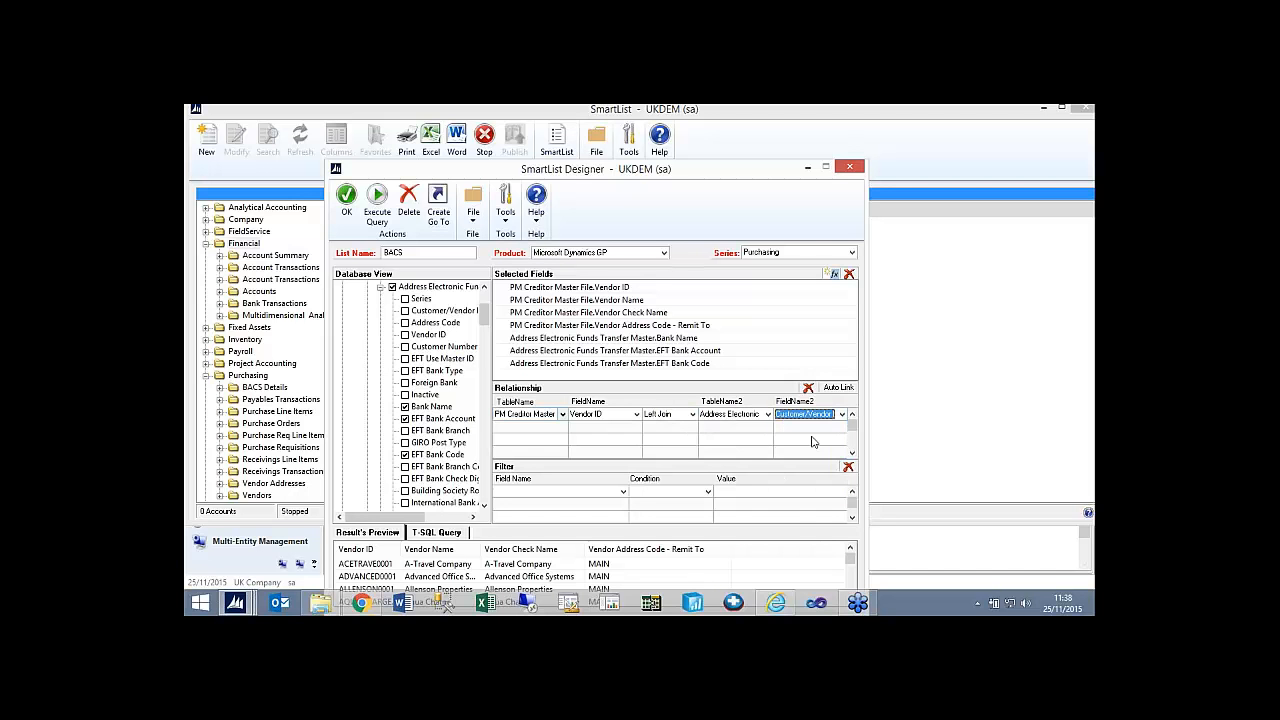
Execute the query of the joined tables and review the vendor bank details in the results preview.
left_click(377, 222)
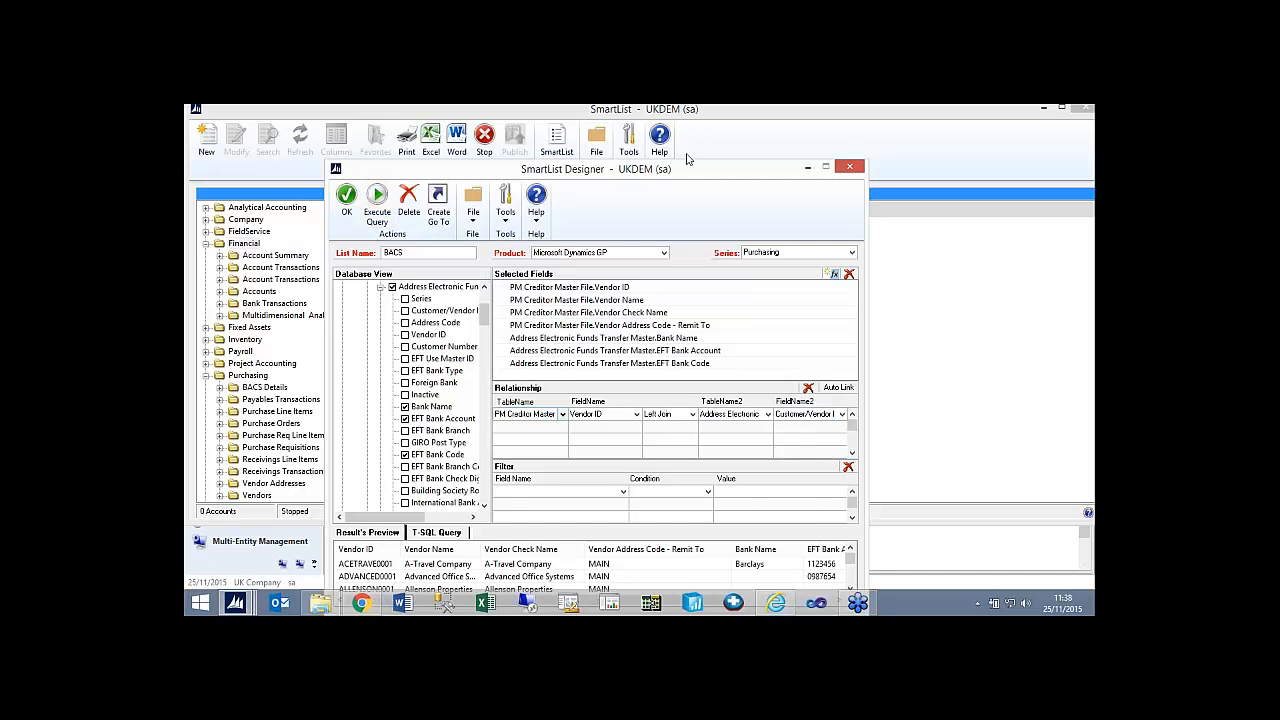
left_click_drag(690, 172, 700, 136)
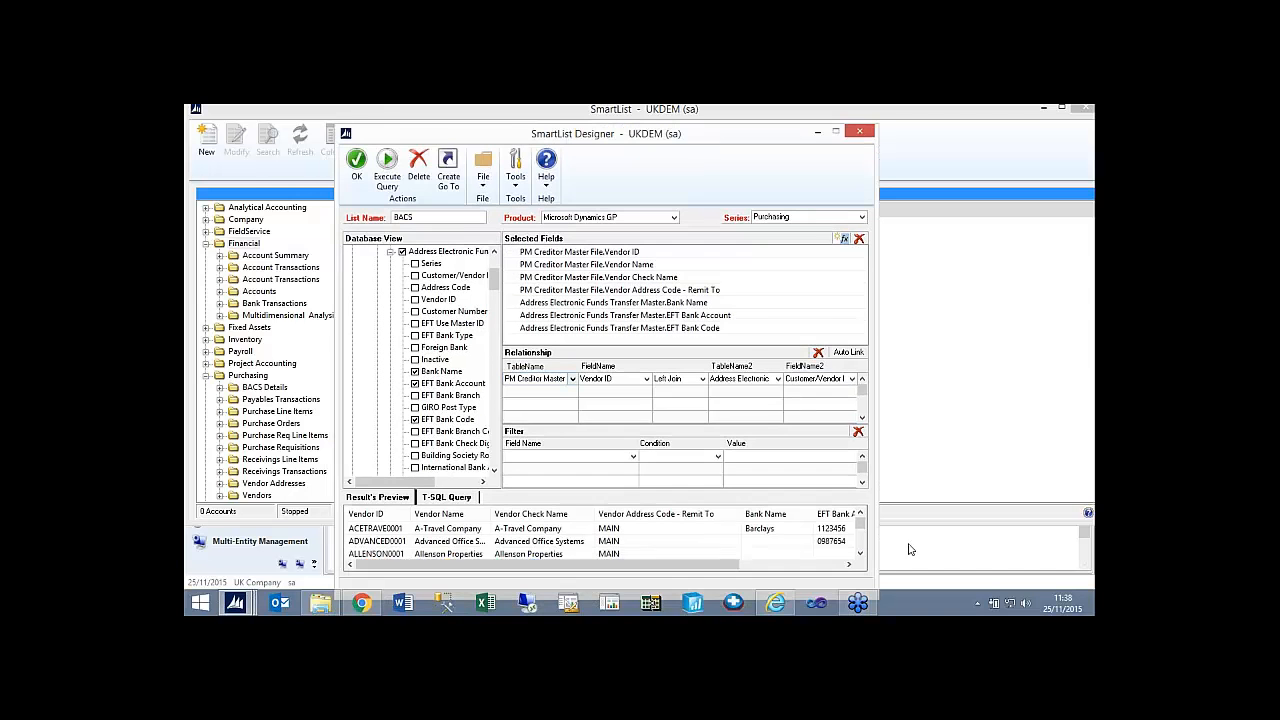
left_click(860, 536)
mouse_move(860, 536)
left_mouse_down()
mouse_move(862, 548)
mouse_move(861, 518)
left_mouse_up()
Execute the query again with the Left Join kept and save the BACS list.
left_click(700, 382)
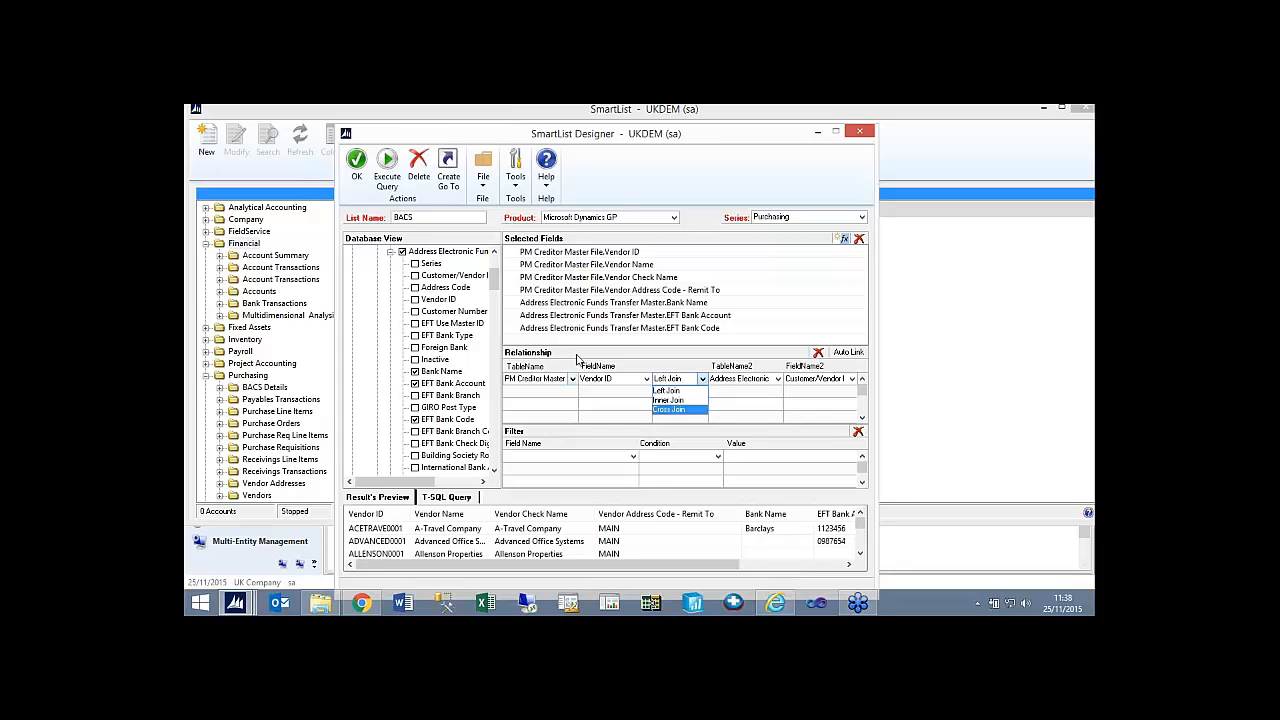
left_click(386, 172)
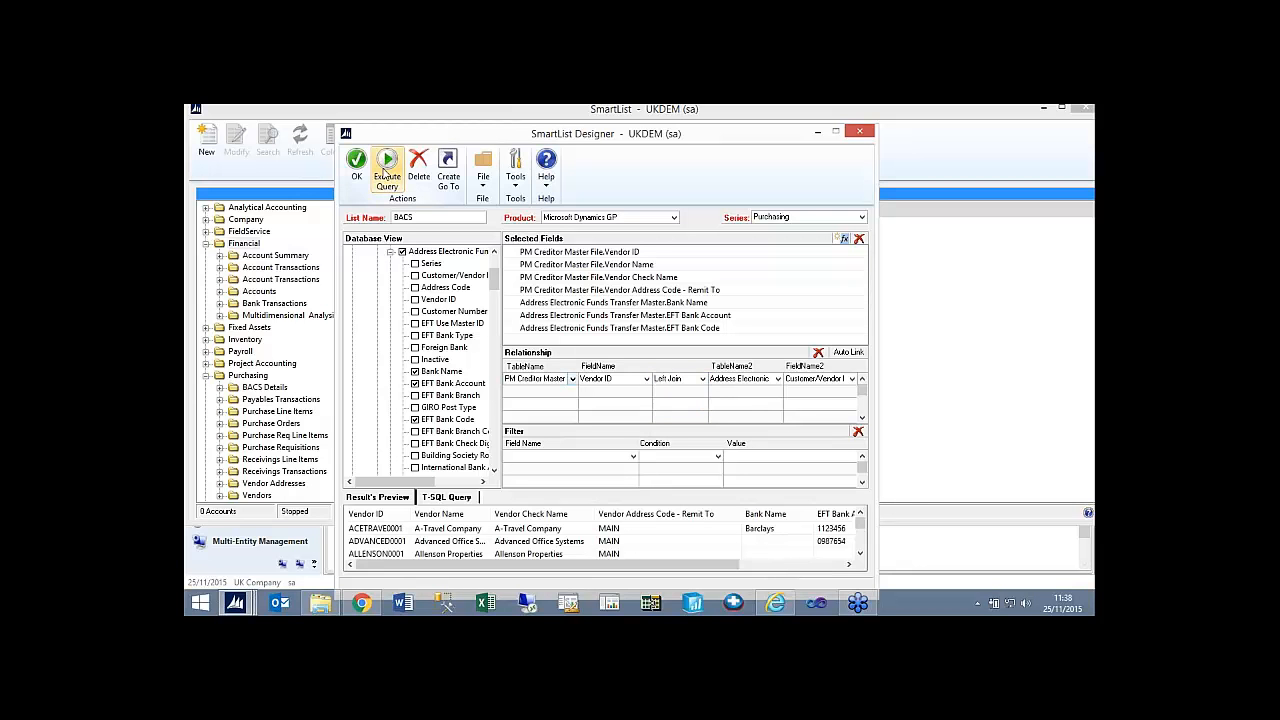
left_click(356, 172)
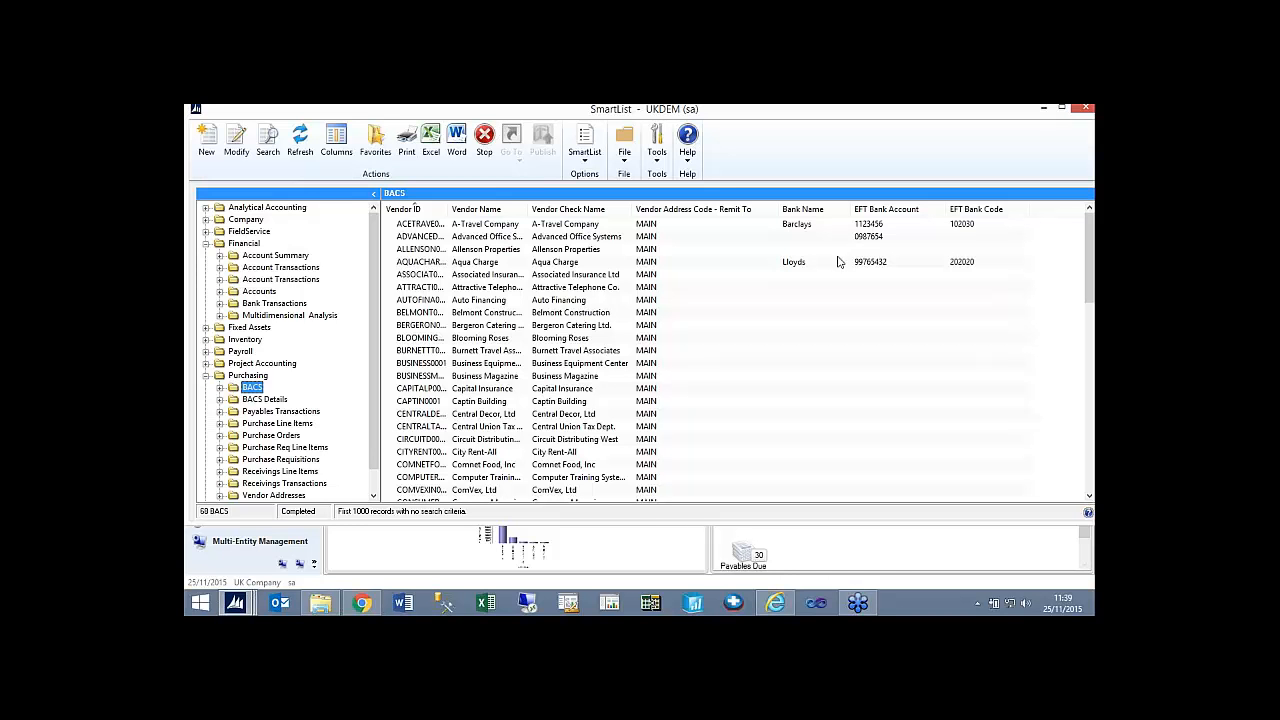
Open the BACS SmartList for modification, delete it with confirmation and close the designer.
left_click(236, 142)
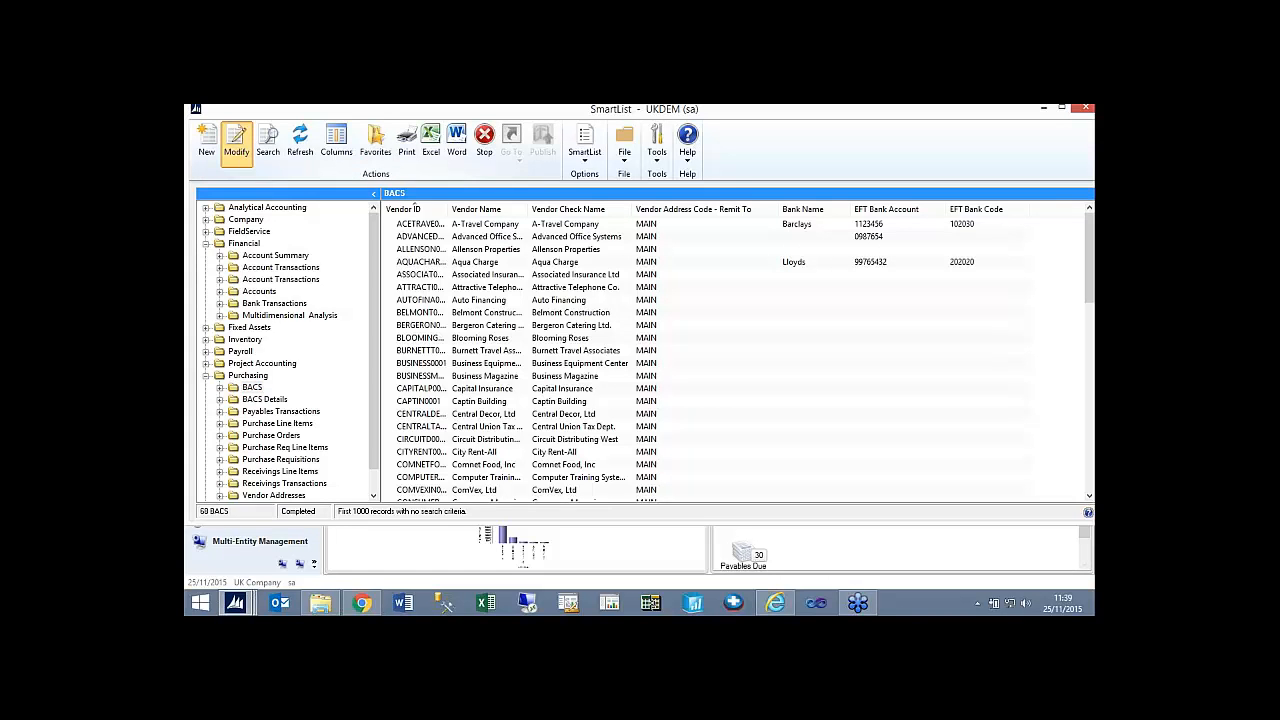
left_click(408, 212)
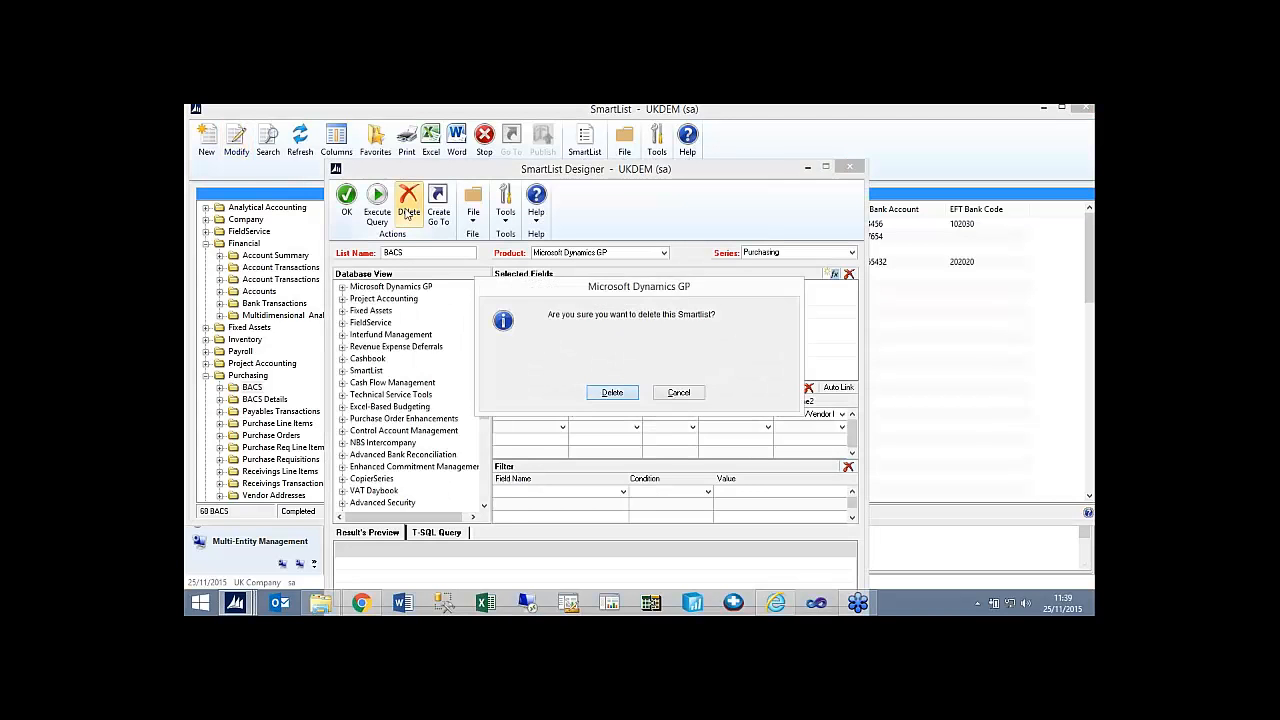
key("Return")
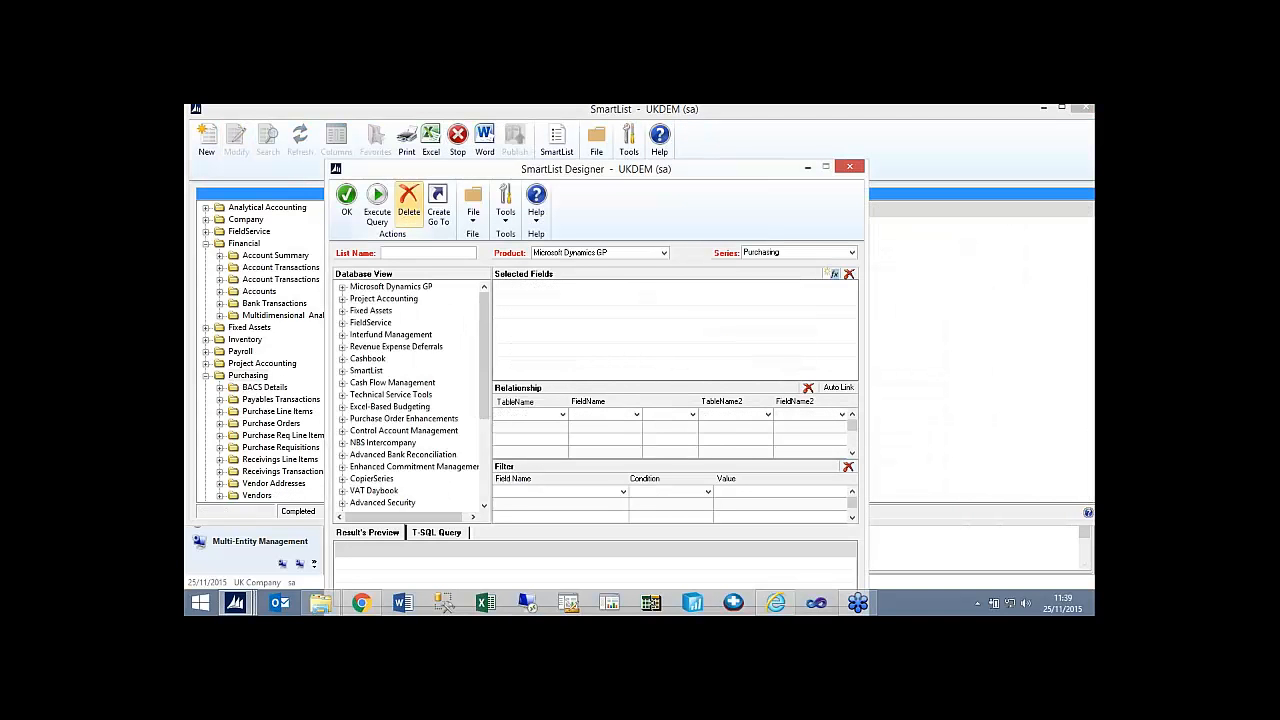
left_click(846, 169)
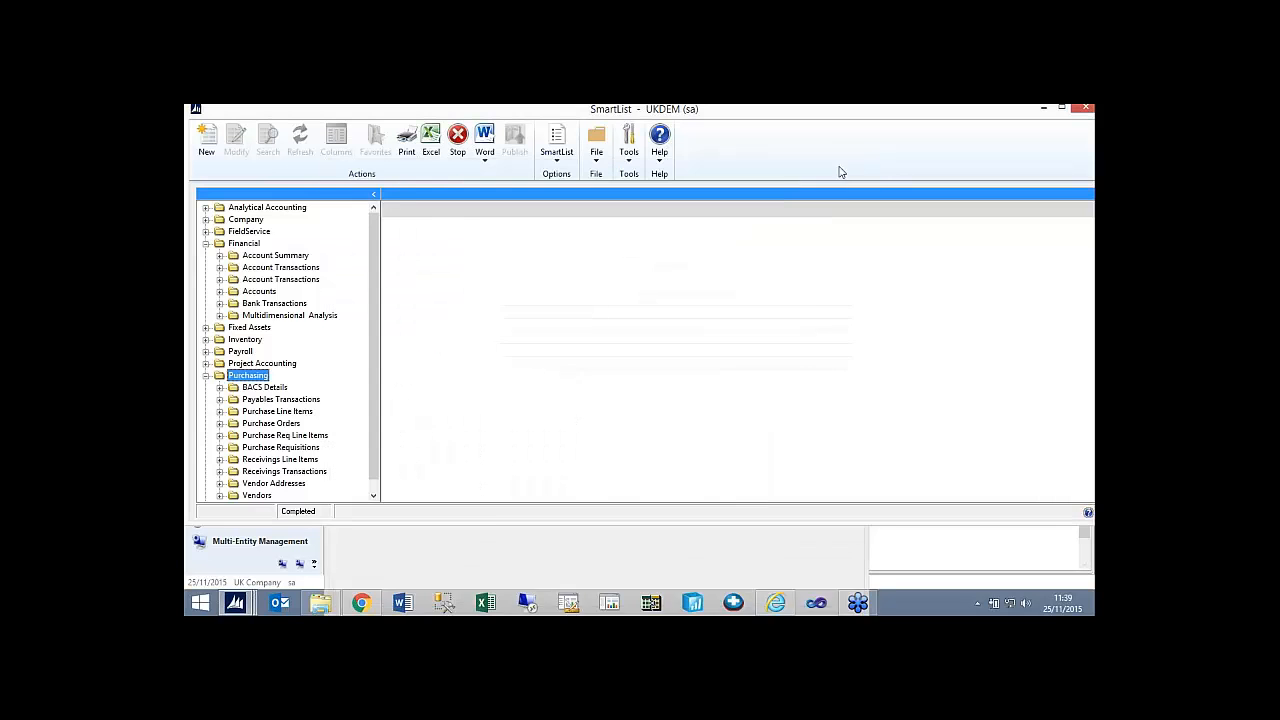
Open the BACS Details SmartList under Purchasing for modification and delete it.
left_click(264, 387)
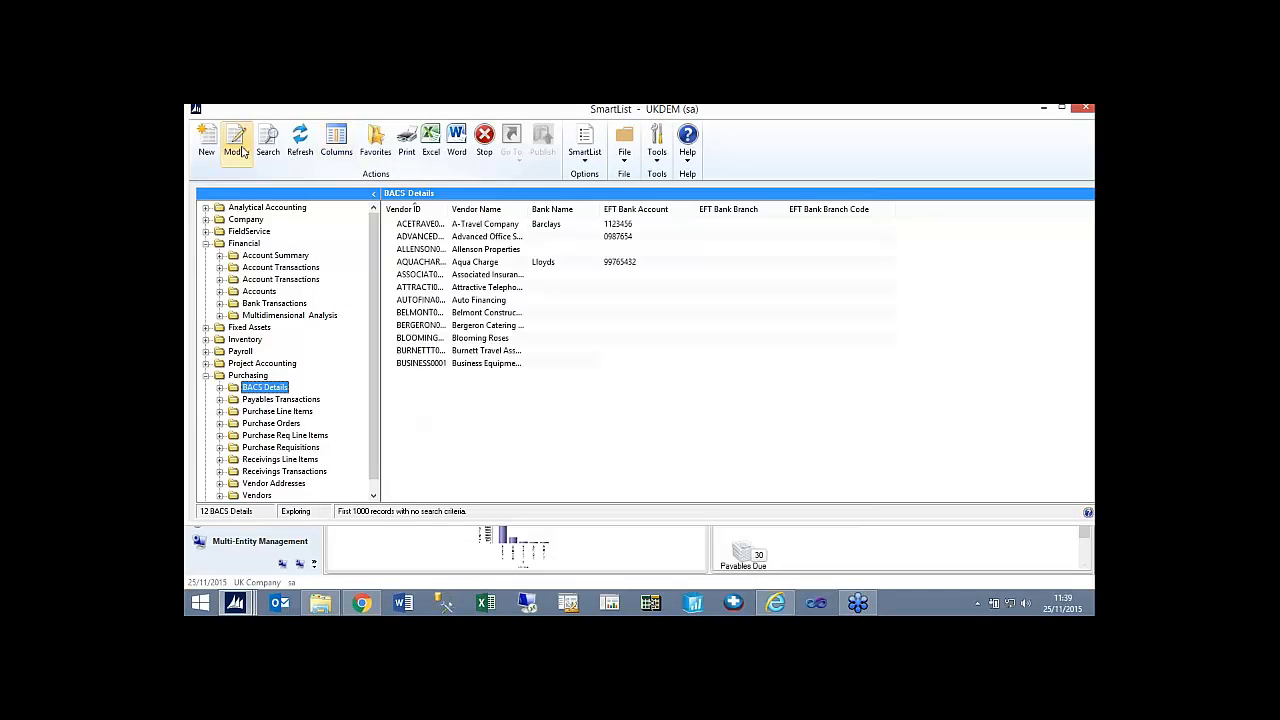
left_click(237, 145)
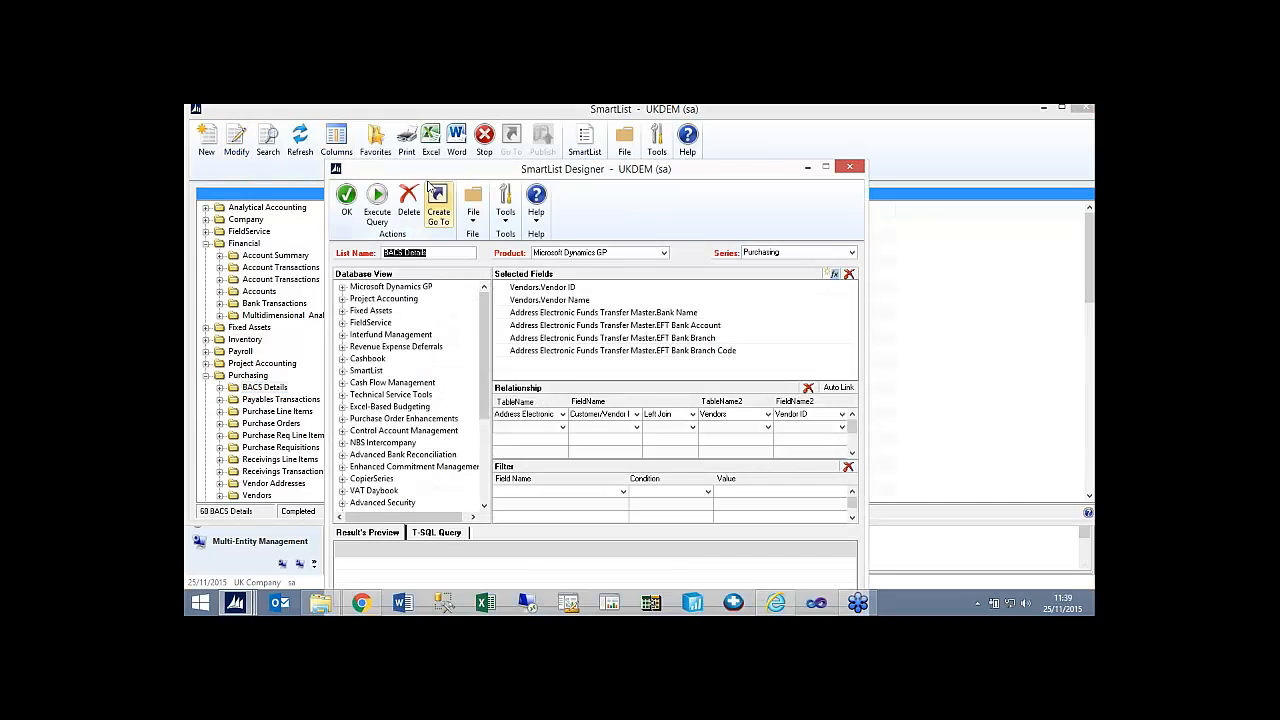
left_click(406, 200)
left_click(608, 391)
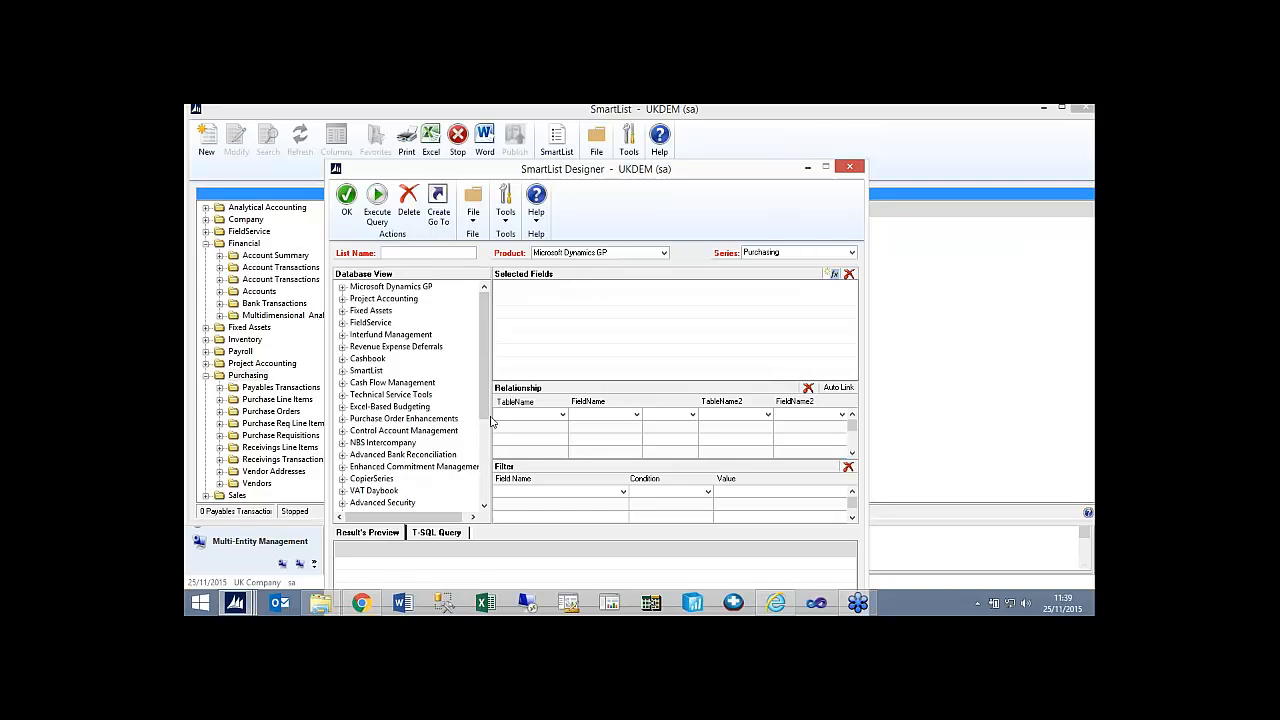
Add all fields of the vwJET_GL_Transactions view from the Company views to the new SmartList.
left_click_drag(485, 404, 485, 501)
left_click(342, 502)
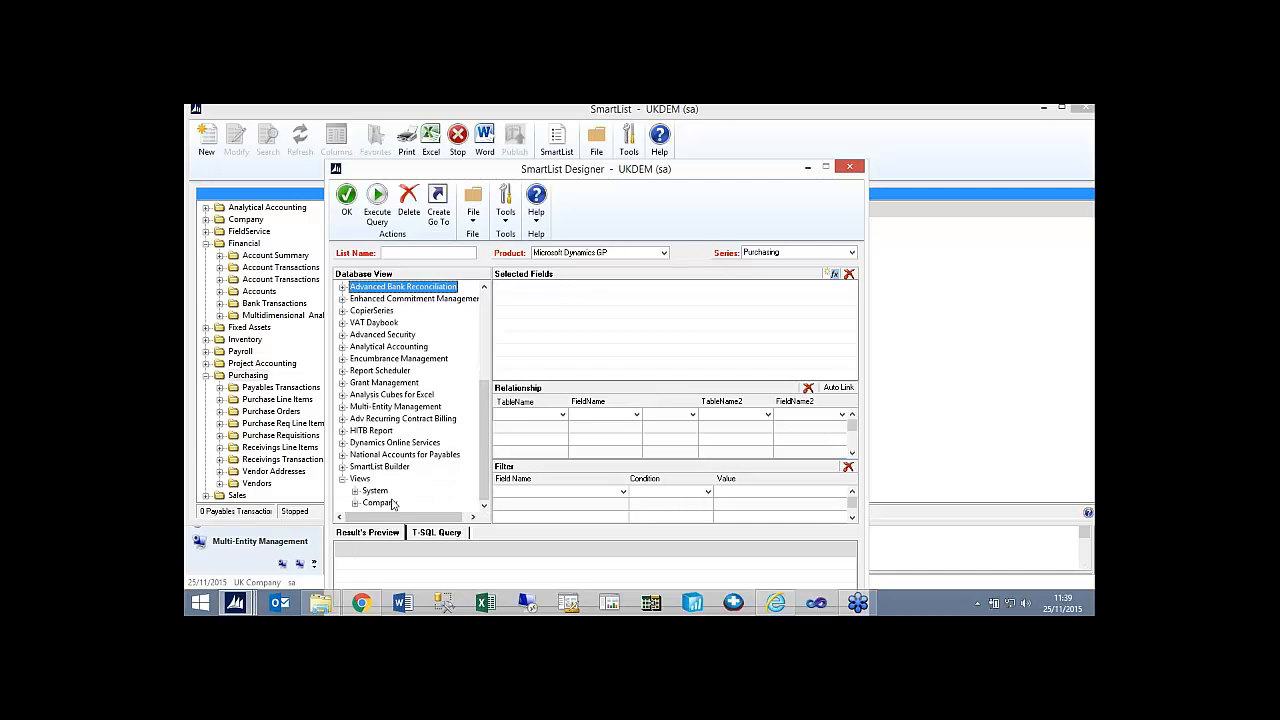
left_click(355, 503)
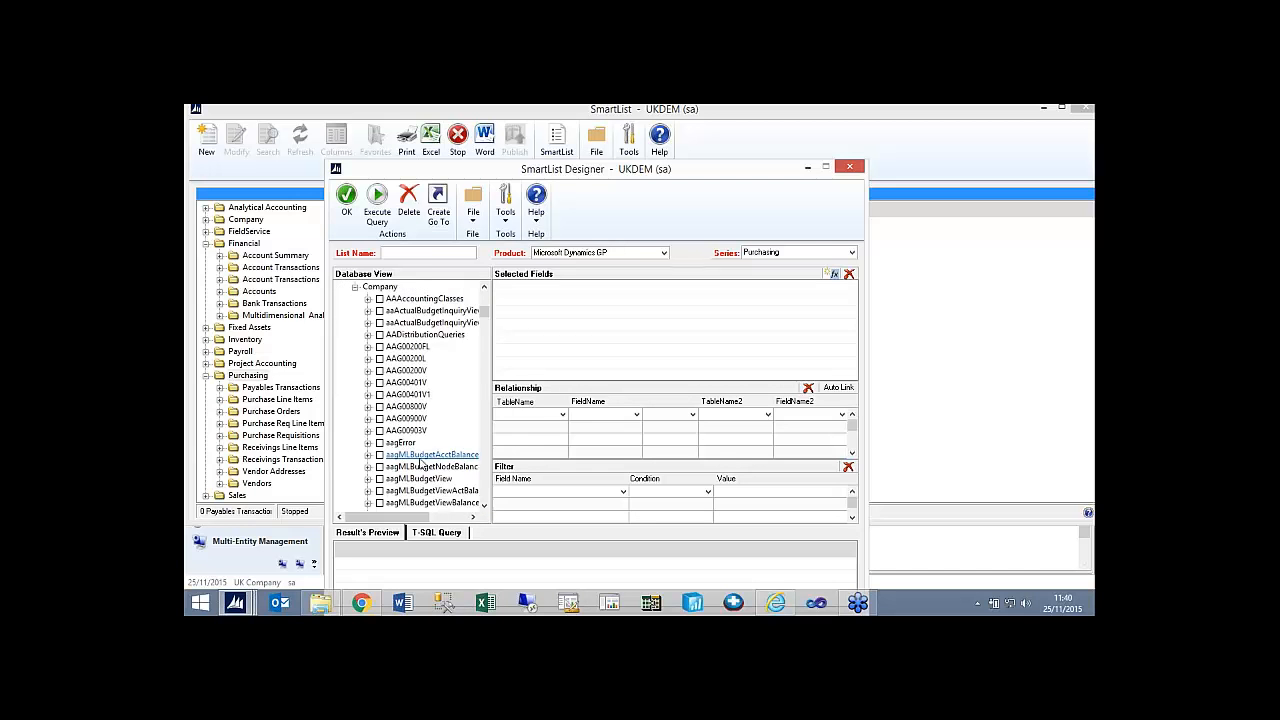
left_click_drag(486, 309, 484, 501)
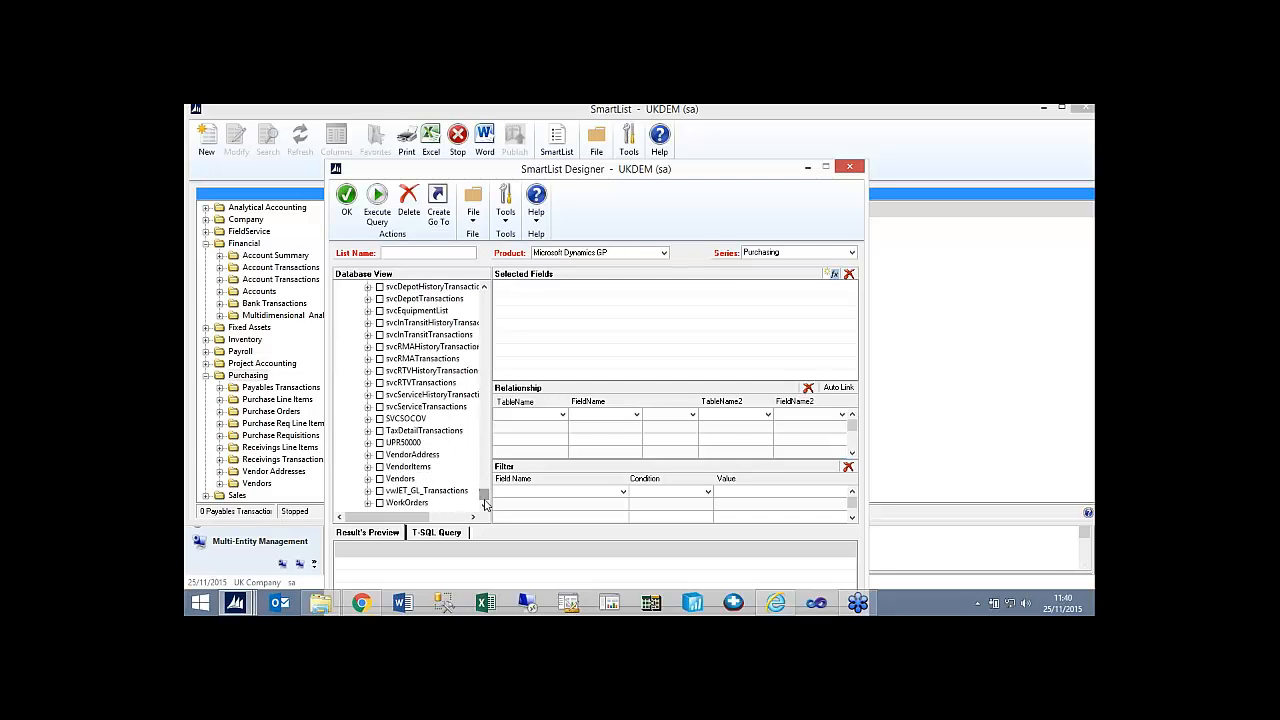
left_click(380, 492)
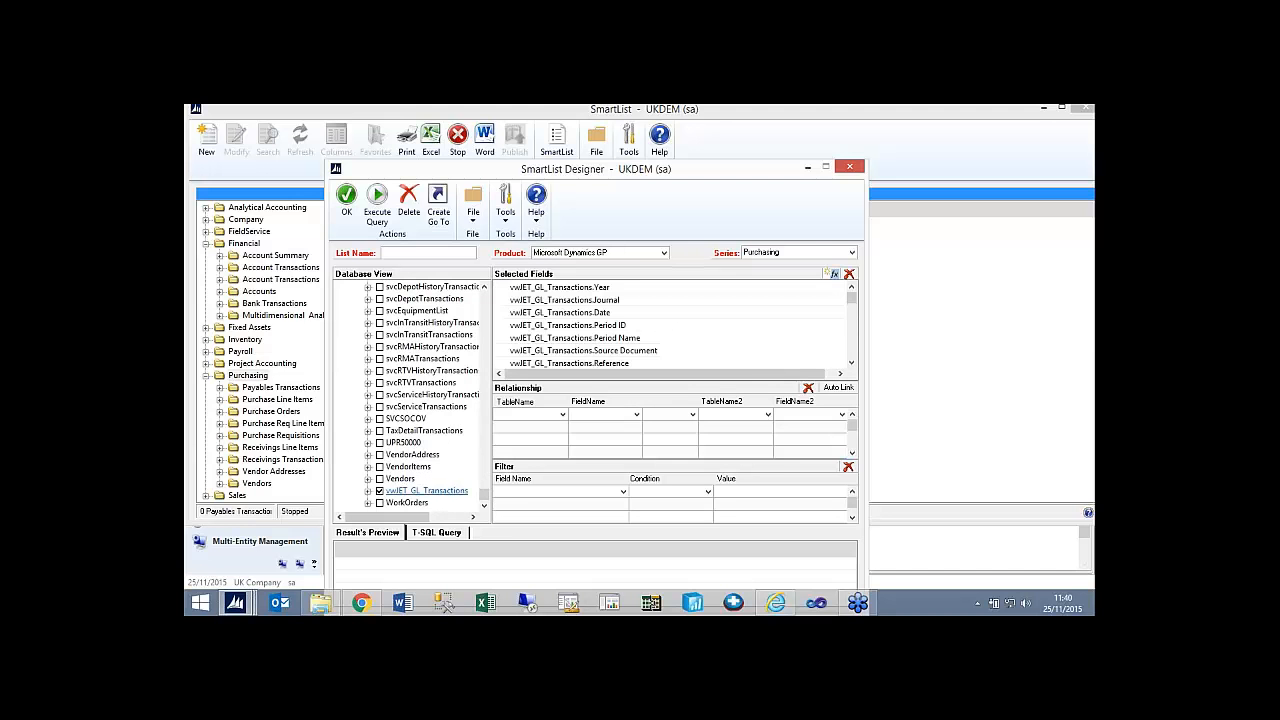
Name the list "Deatiled Transactions" and execute its query to preview the results.
left_click(405, 251)
type("Deal")
type("iled Transa")
type("ctions")
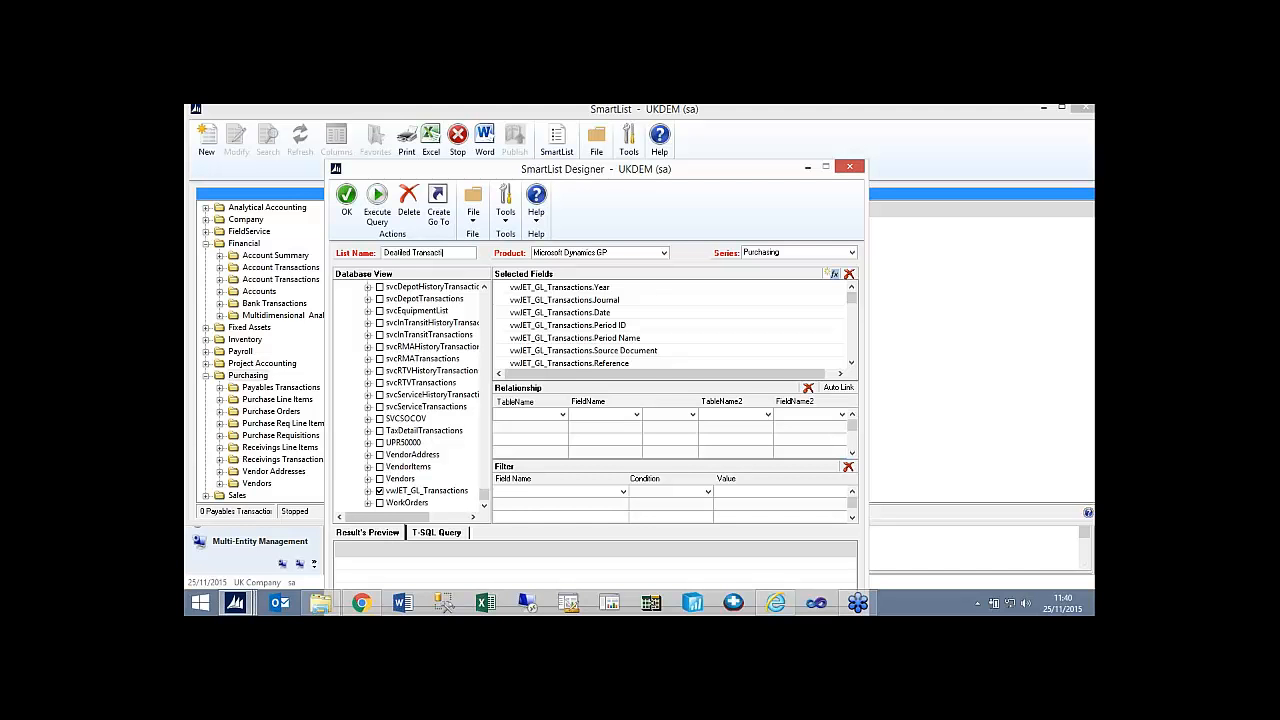
left_click(377, 208)
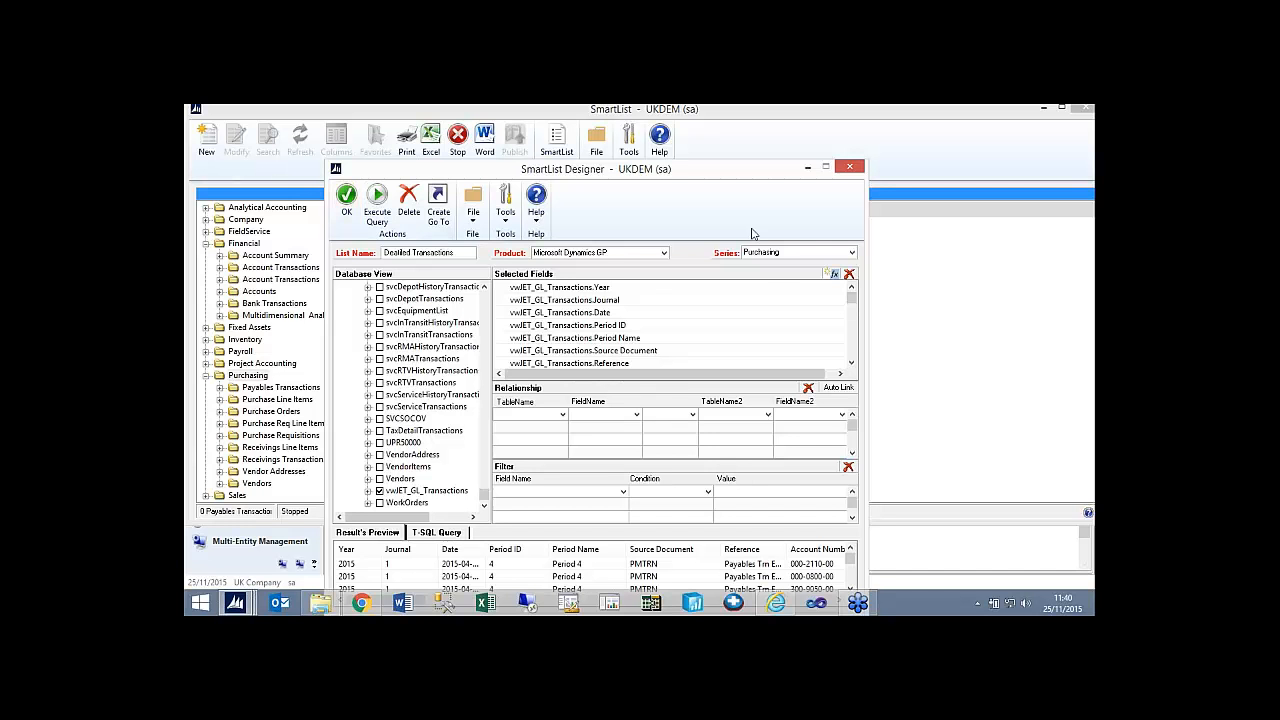
Assign the transactions list to the Financial series and save it.
left_click(777, 256)
left_click(777, 266)
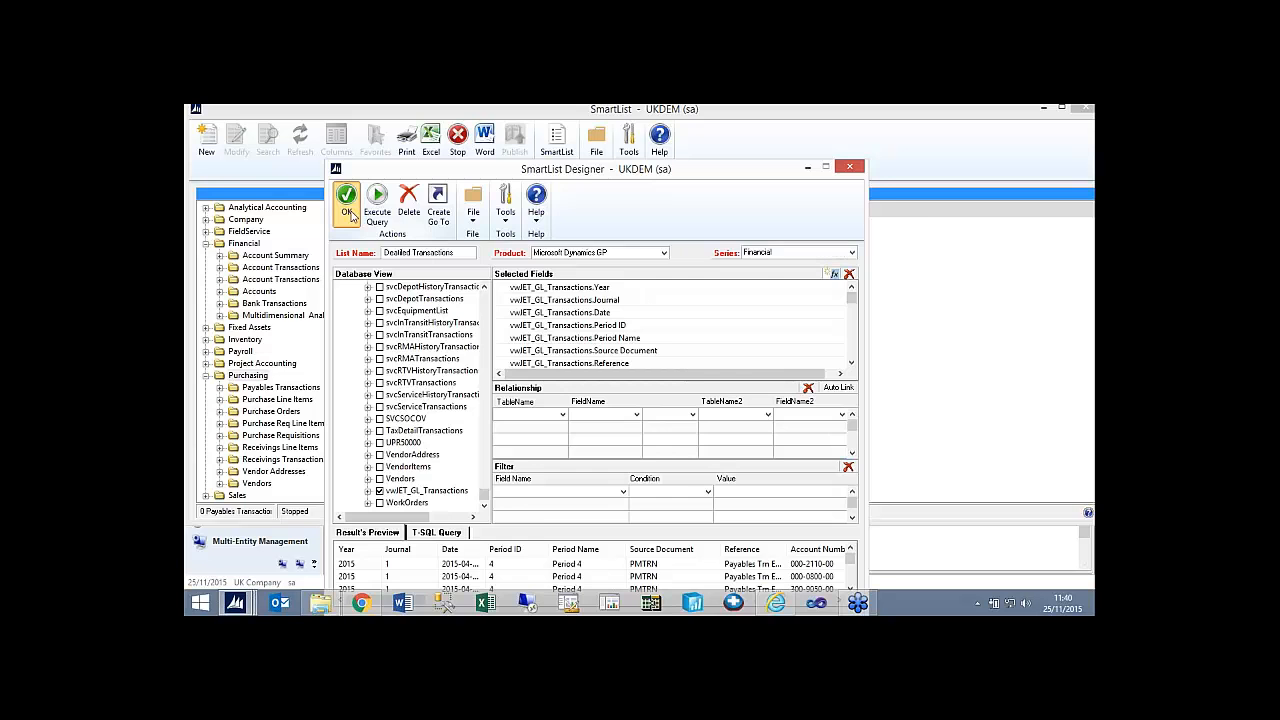
left_click(348, 213)
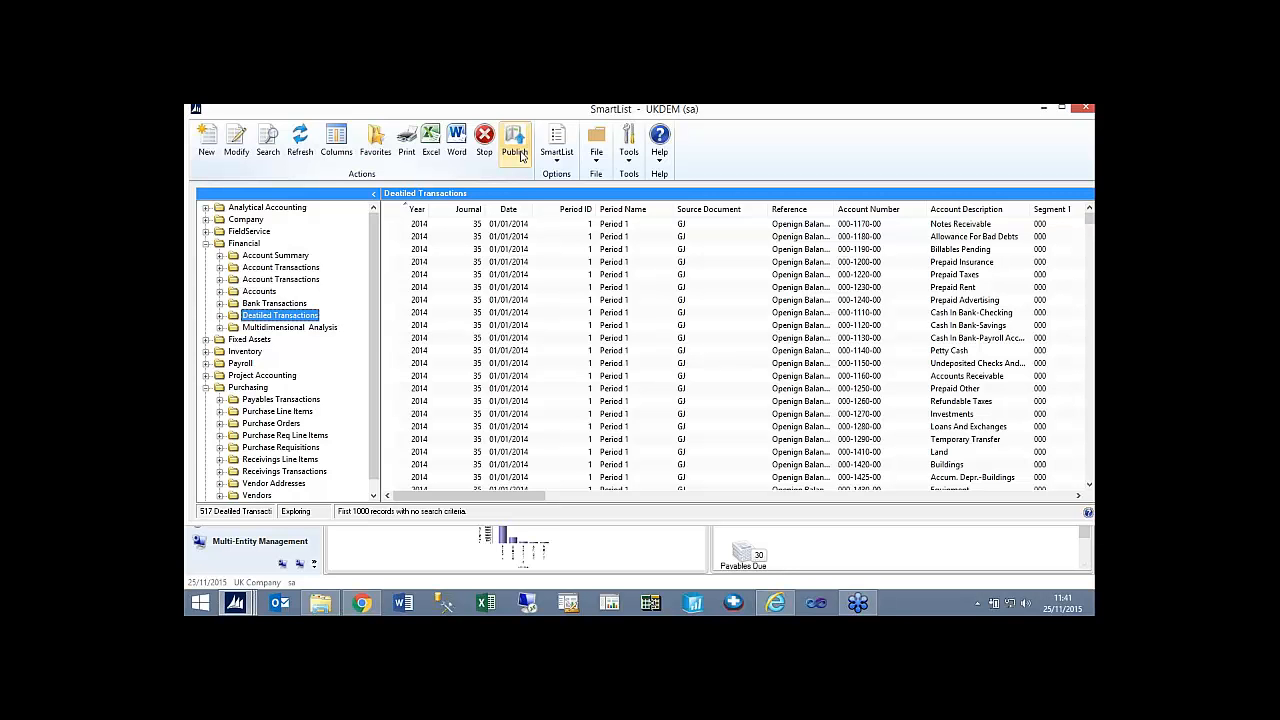
Publish the Deatiled Transactions SmartList as an Excel report.
left_click(517, 152)
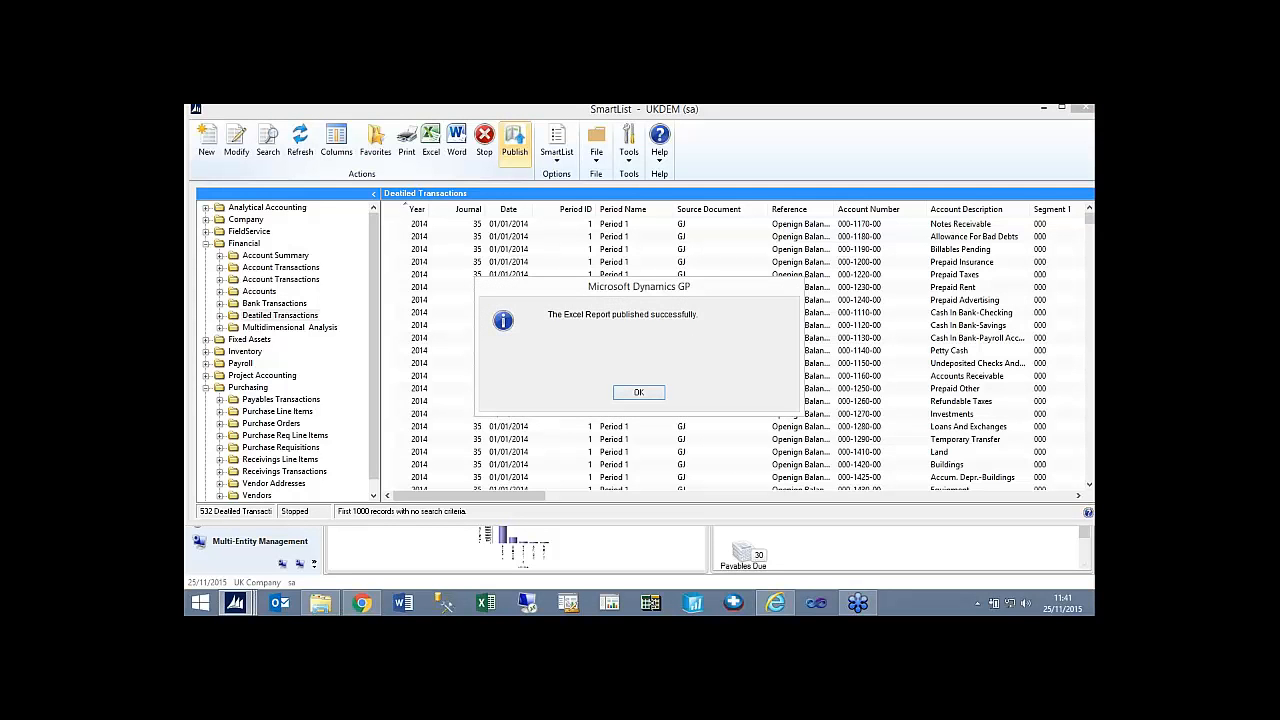
left_click(640, 393)
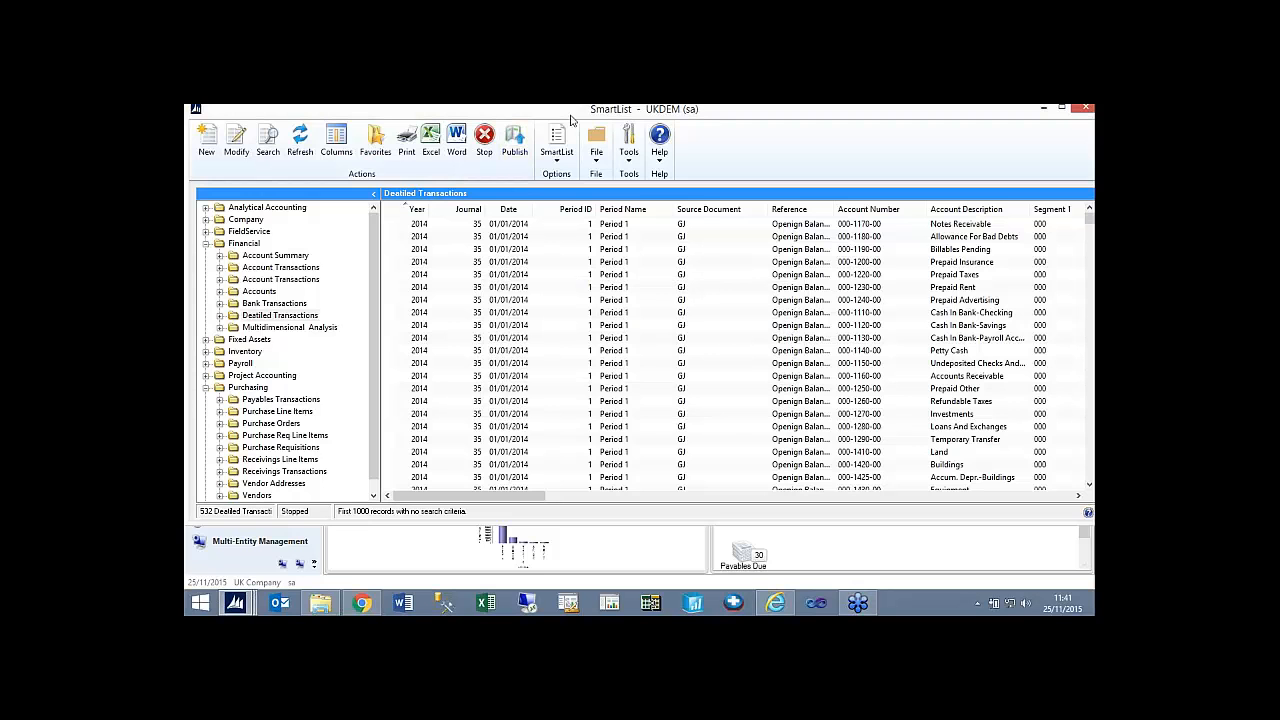
In File Explorer, browse to C:\Dynamics\ExcelReports\Reports\UKDEM\Financial to check for the published Excel report.
left_click(322, 608)
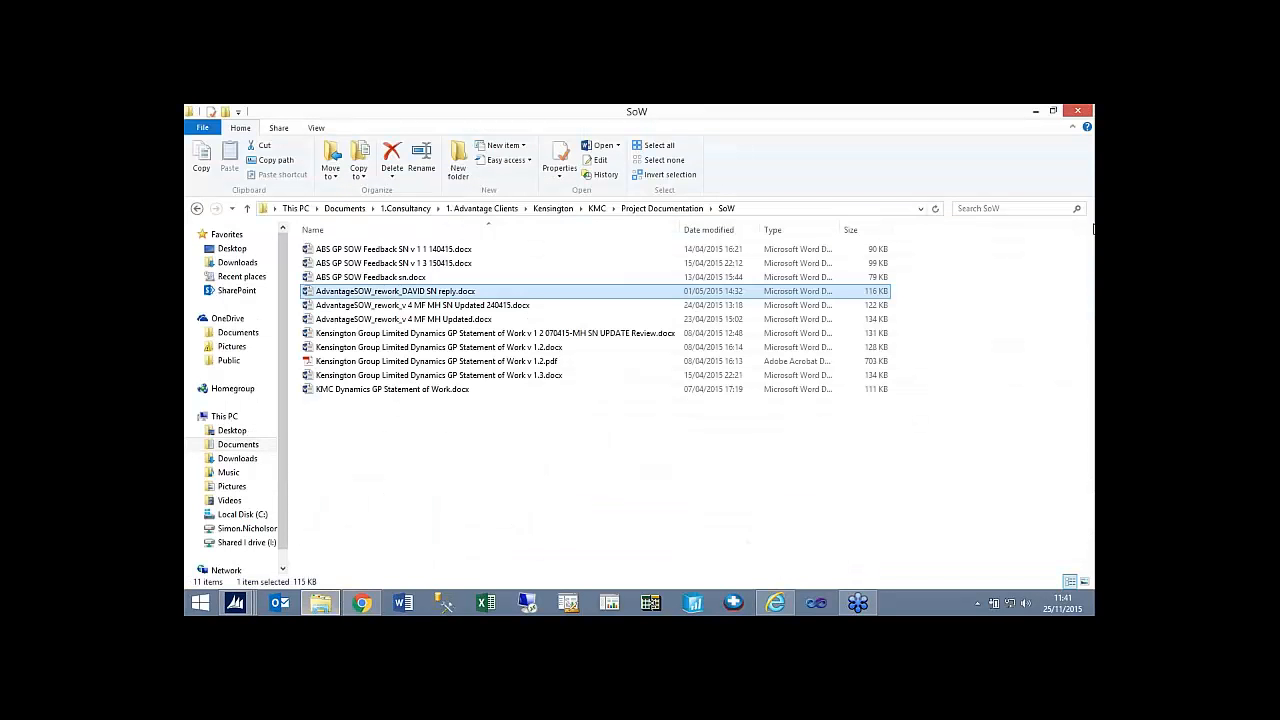
left_click(236, 516)
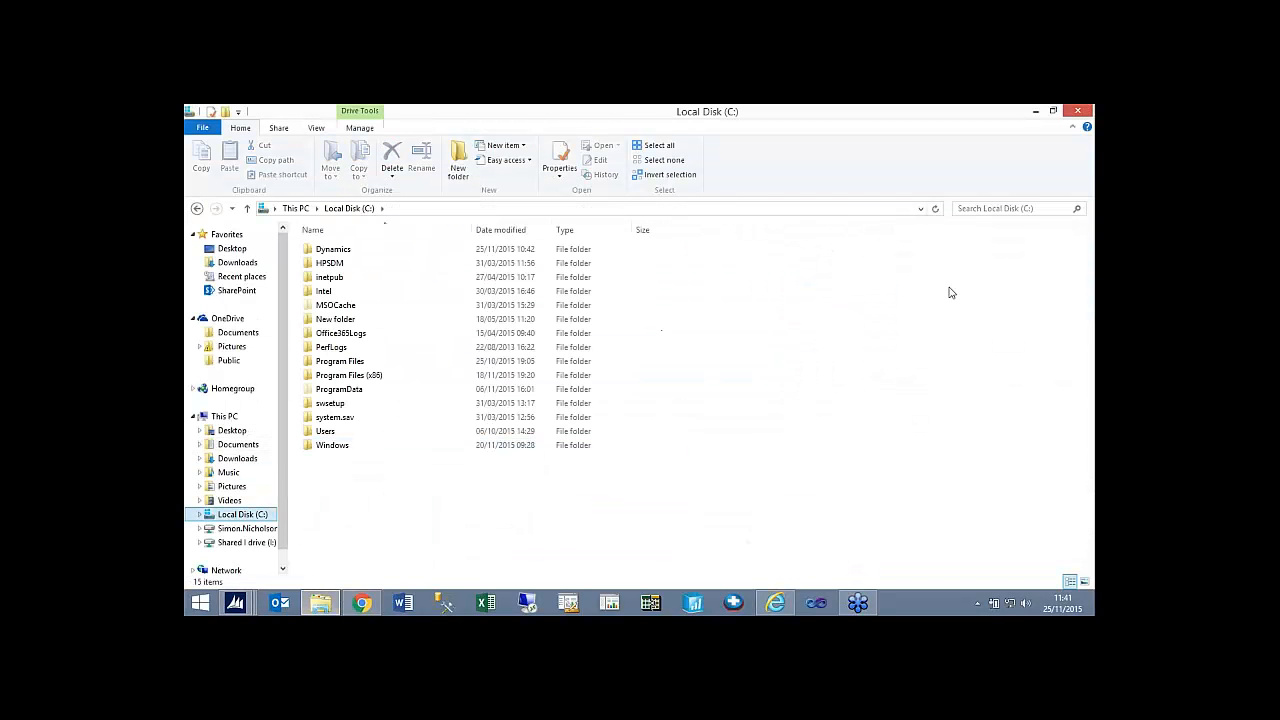
double_click(386, 249)
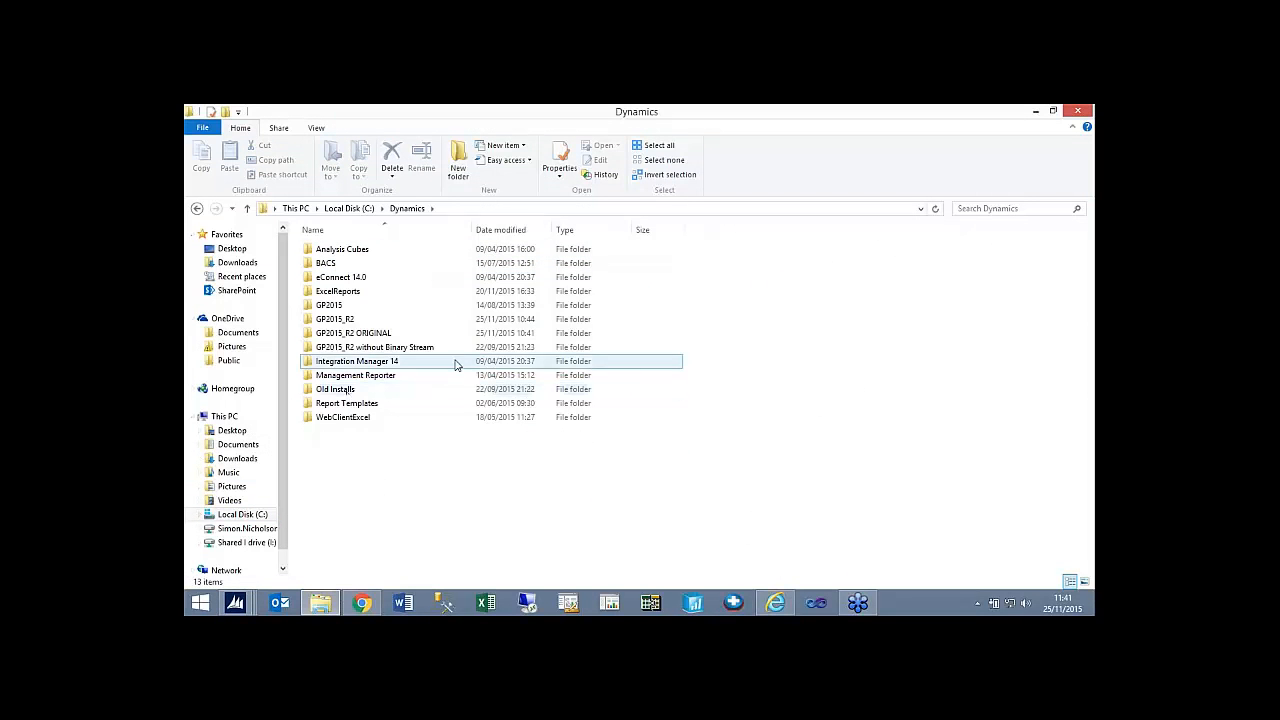
double_click(358, 291)
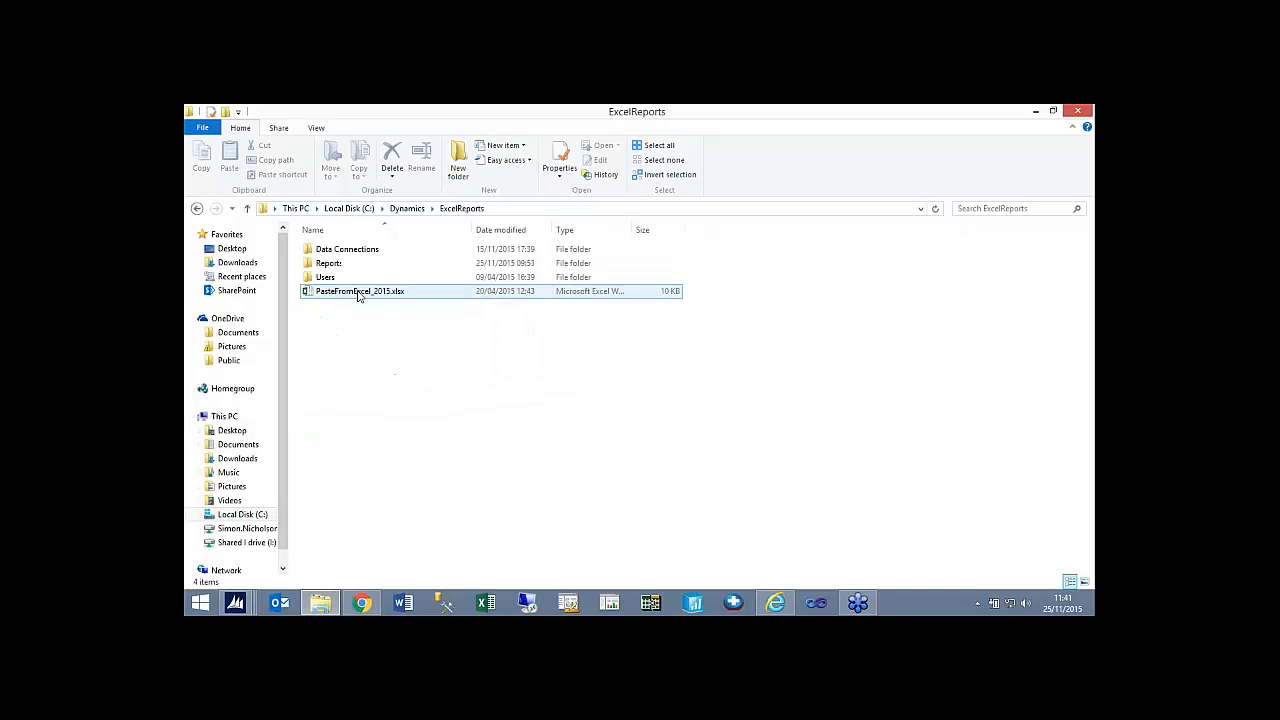
double_click(353, 262)
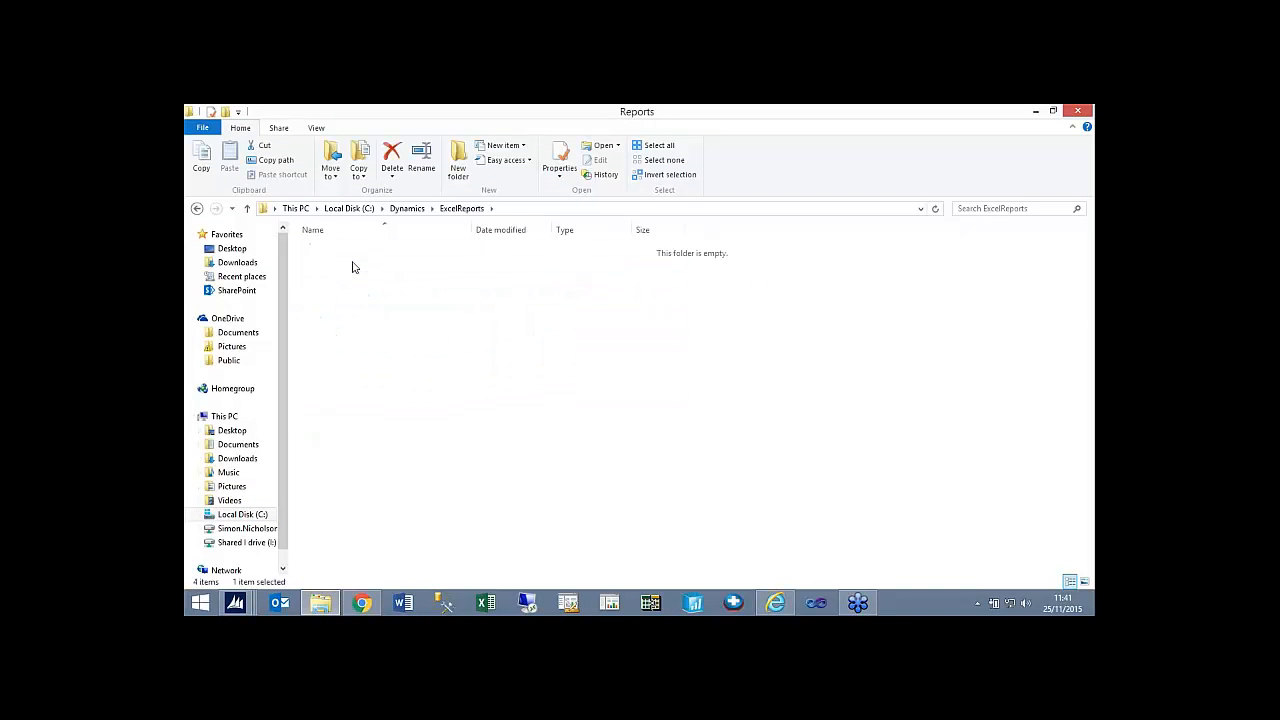
double_click(339, 294)
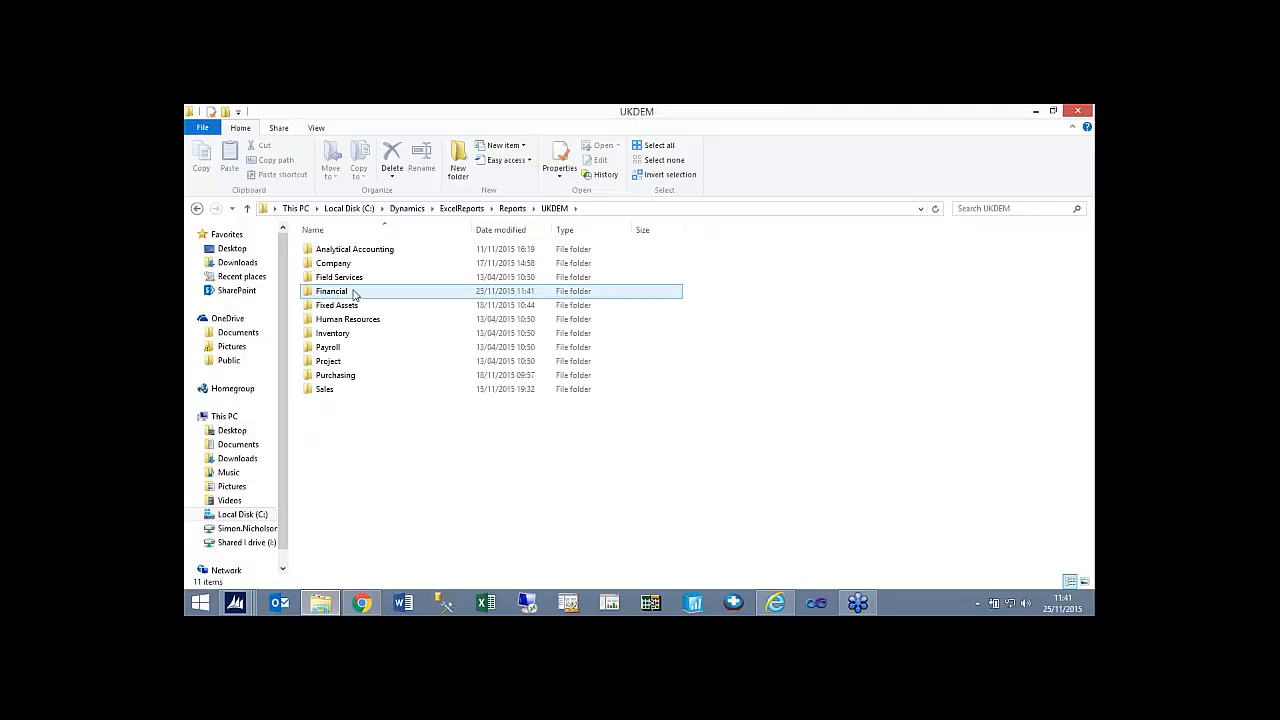
double_click(351, 294)
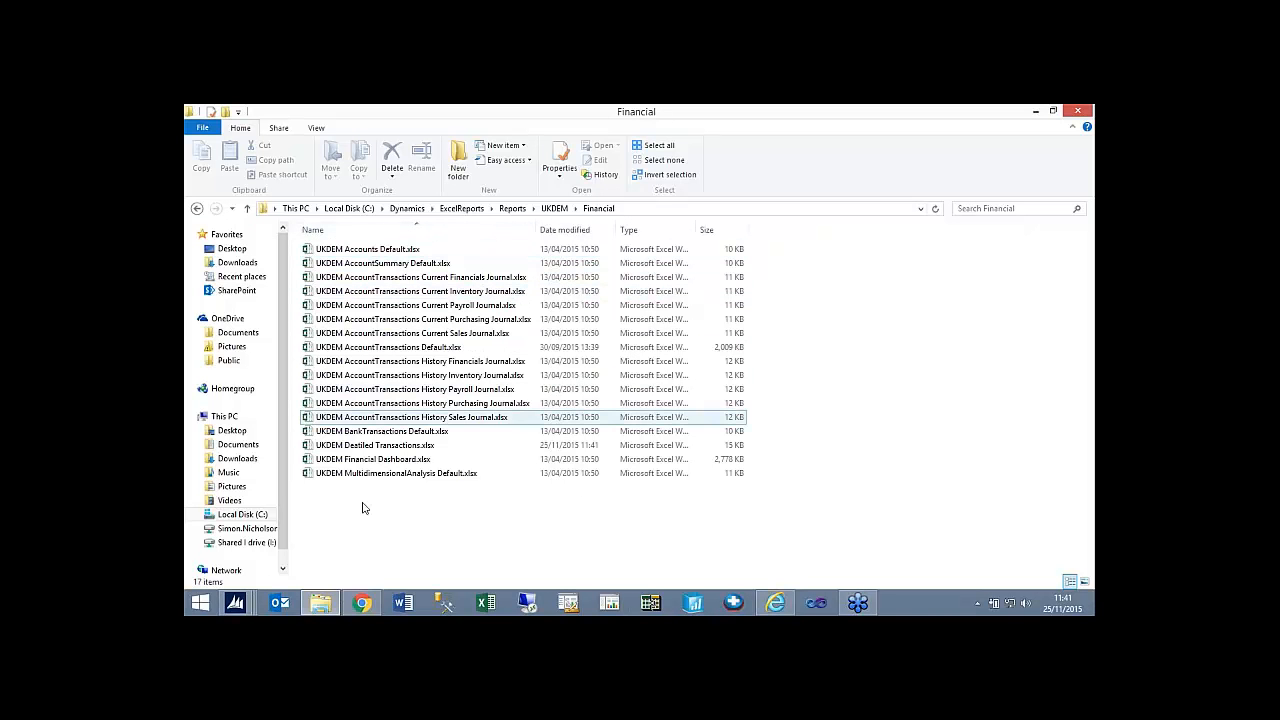
Switch back to the UKDEM SmartList window and review the commands available in the SmartList options.
mouse_move(238, 609)
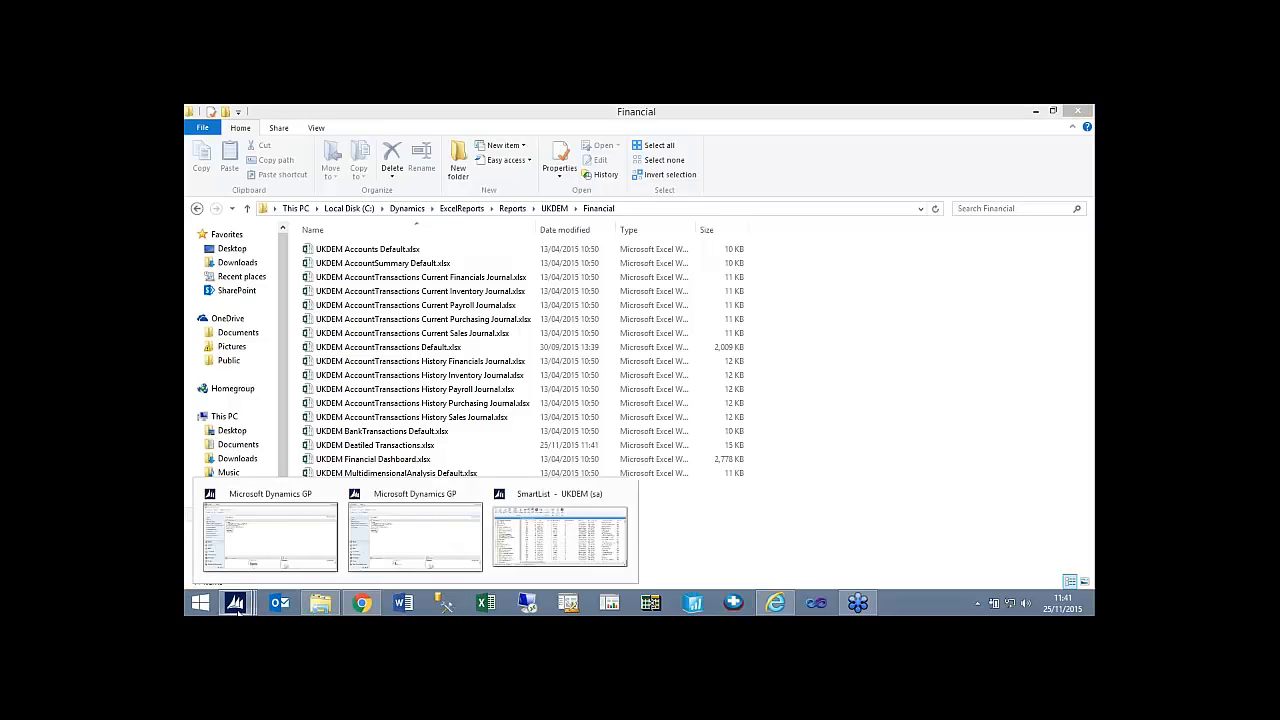
left_click(563, 536)
left_click(556, 162)
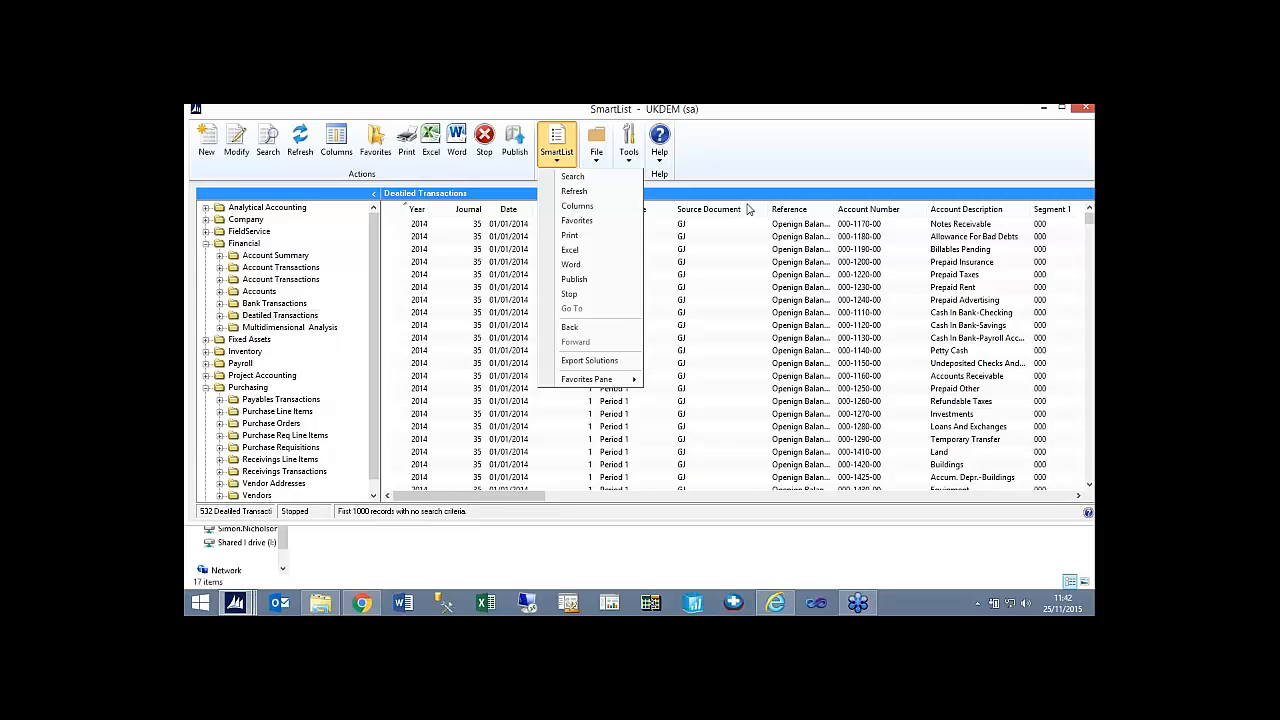
left_click(744, 119)
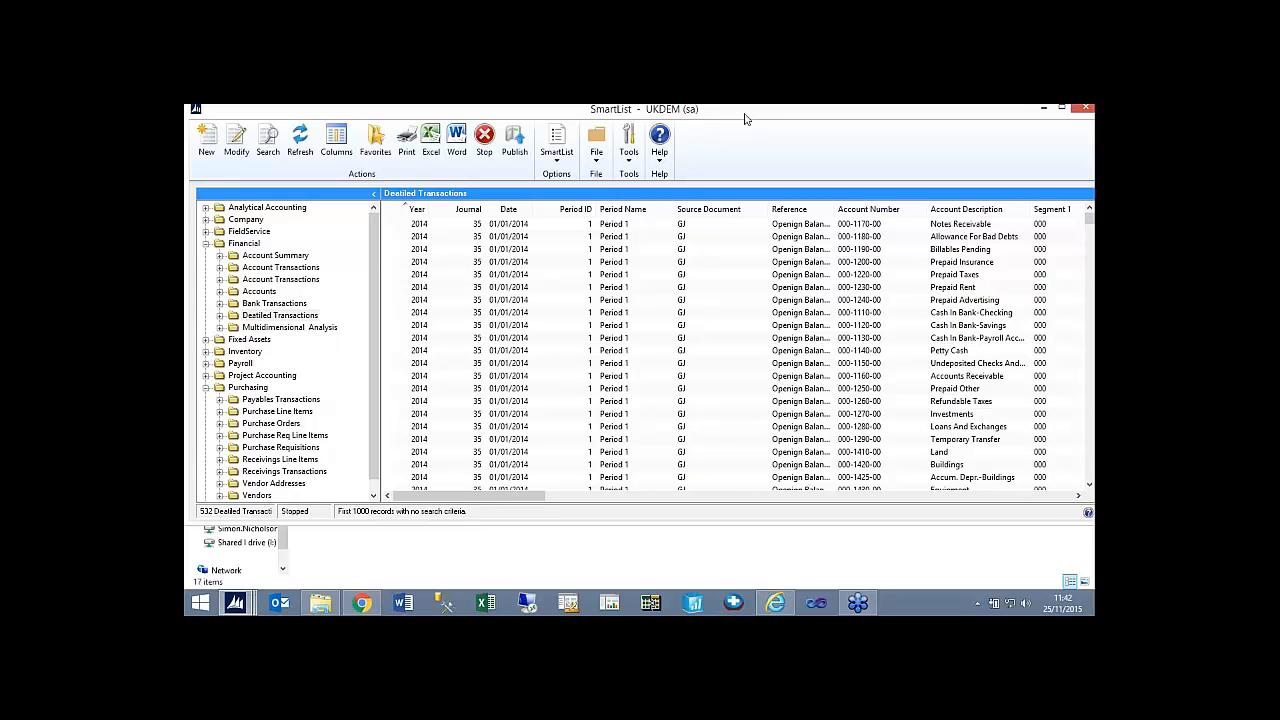
Close the UK company's SmartList and main windows and switch to the Fabrikam, Inc. session of Dynamics GP.
left_click(1086, 110)
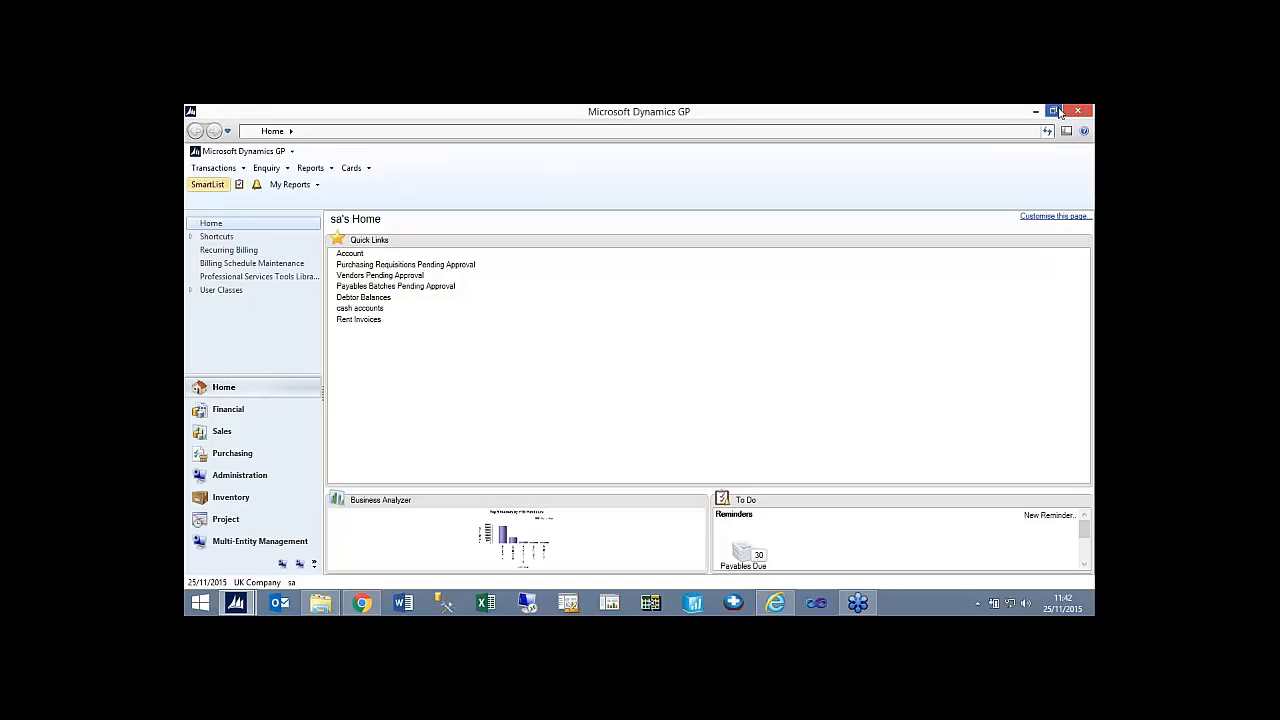
left_click(1079, 111)
mouse_move(240, 602)
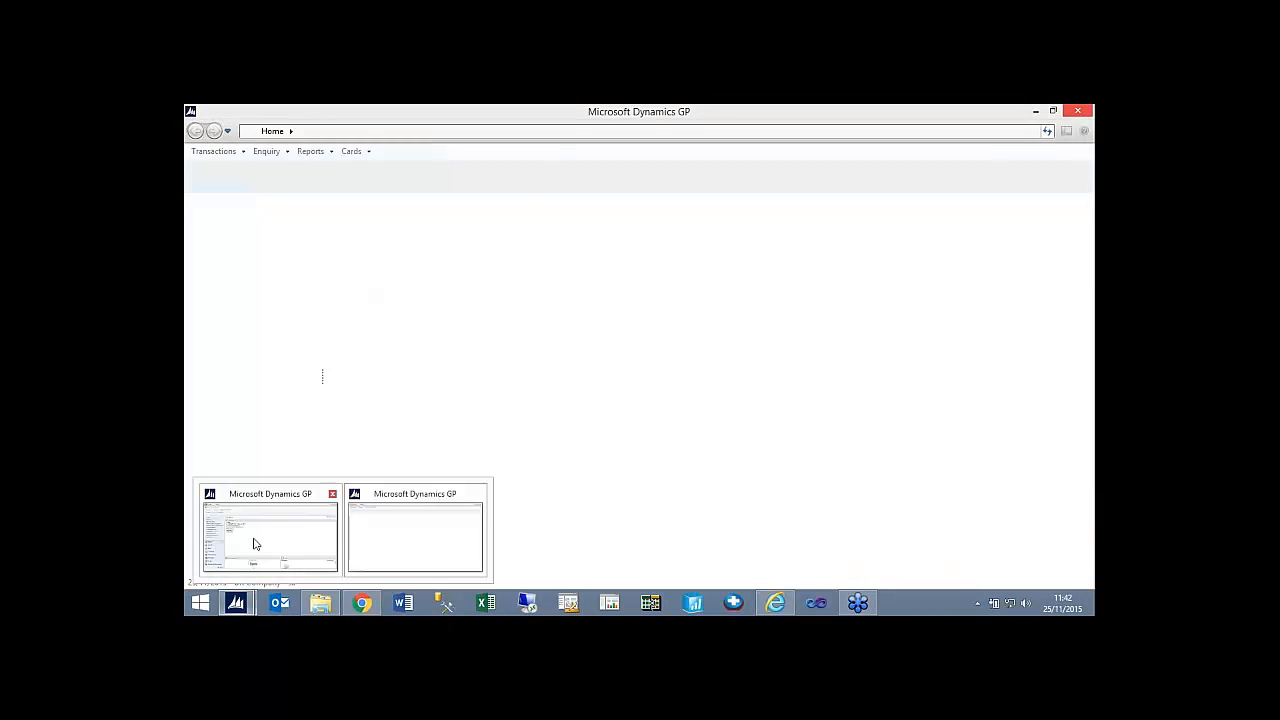
left_click(255, 540)
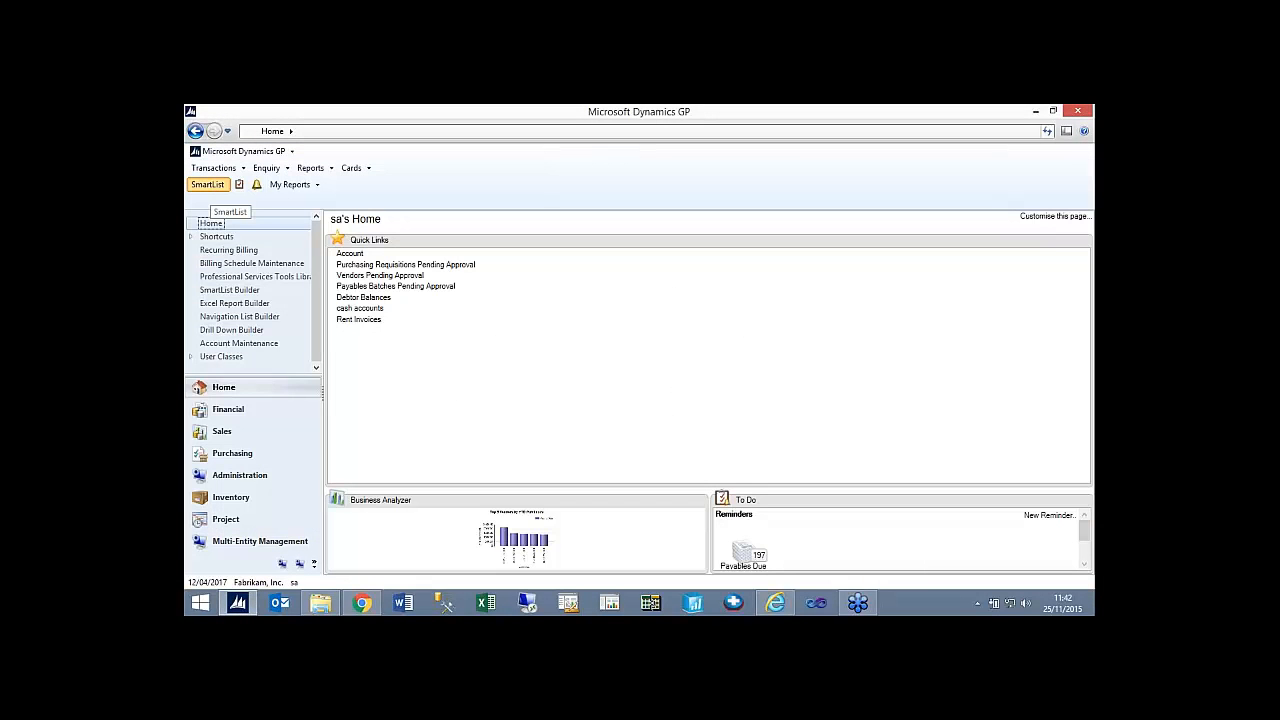
Open SmartList and start a new list in SmartList Builder with the SmartList Type set to Existing.
left_click(207, 184)
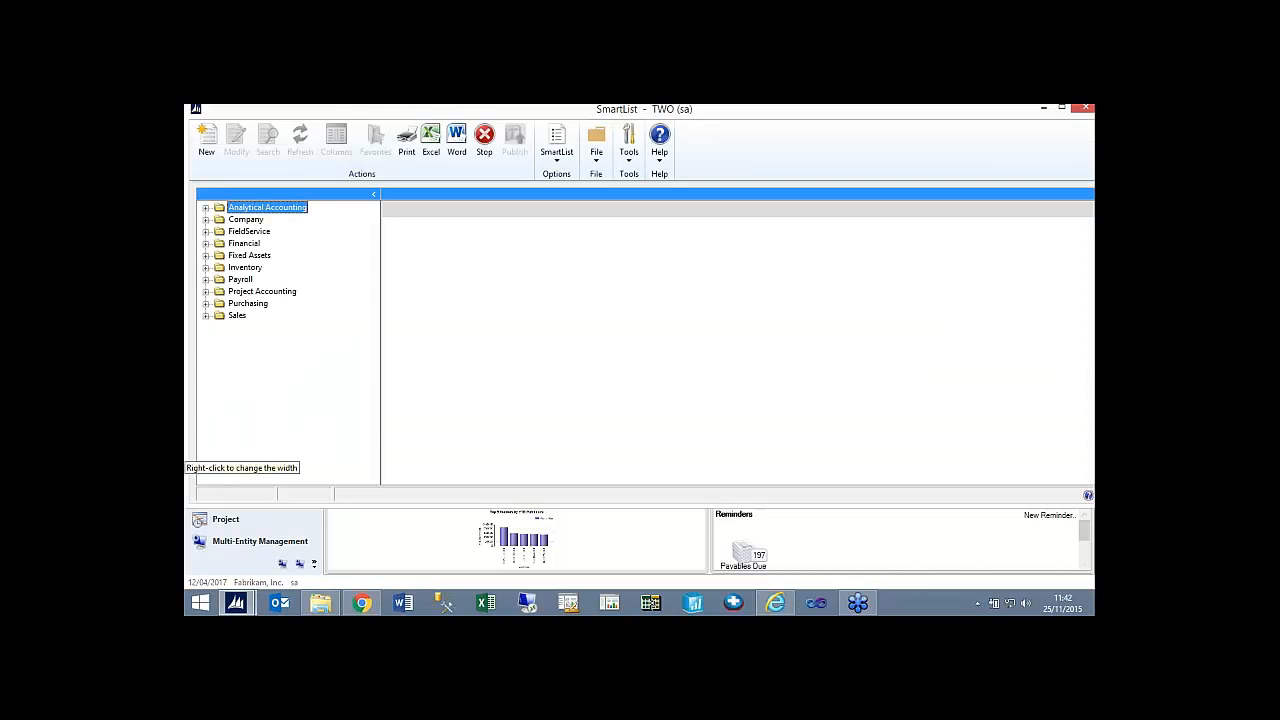
left_click(214, 155)
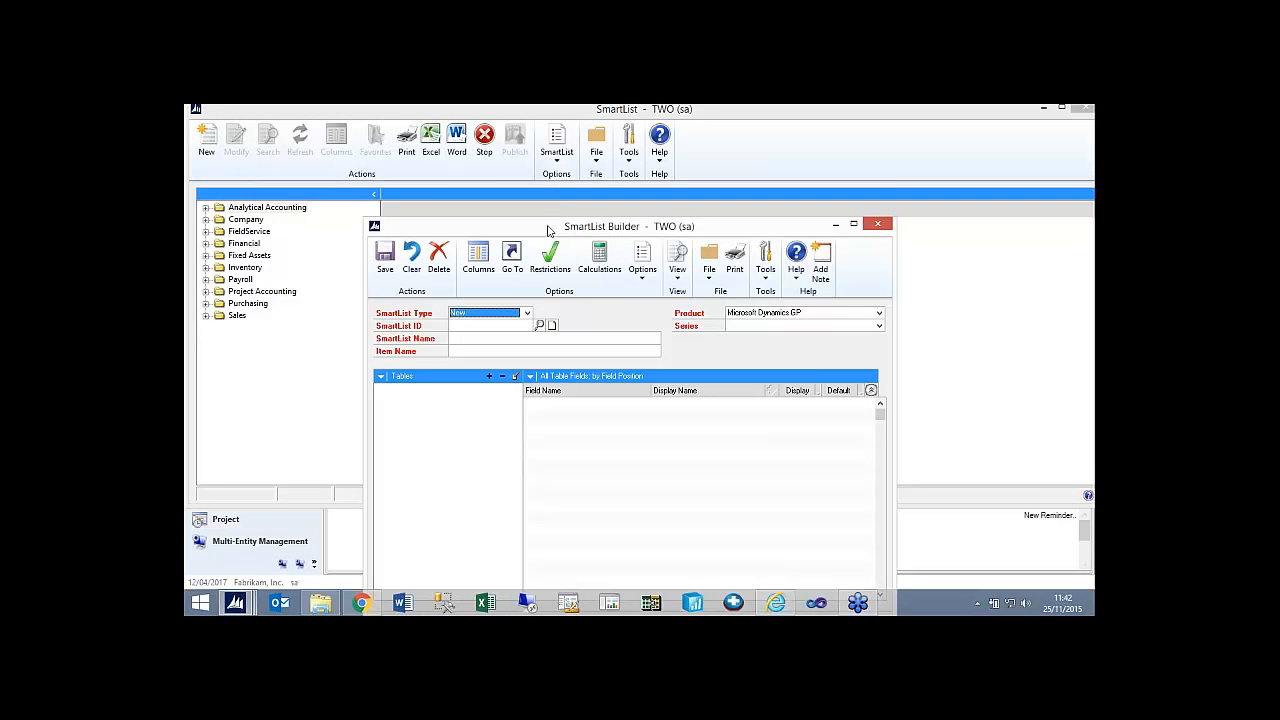
left_click_drag(550, 226, 534, 165)
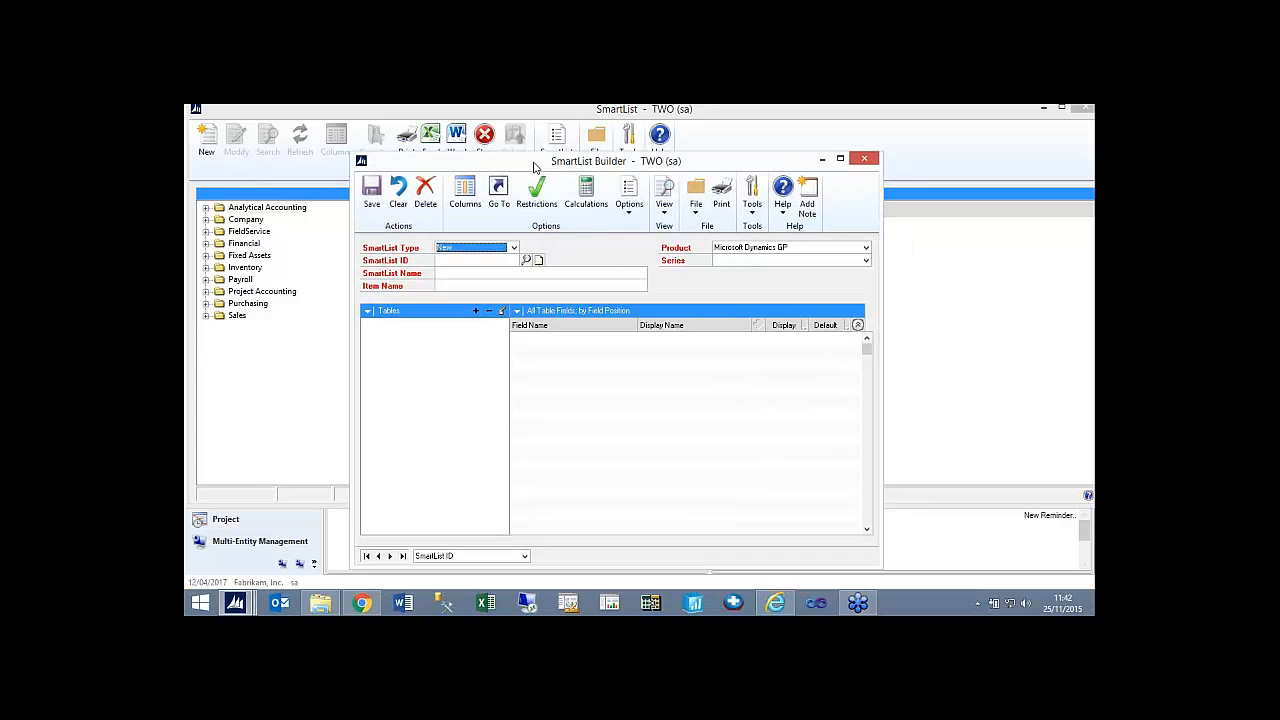
left_click(513, 248)
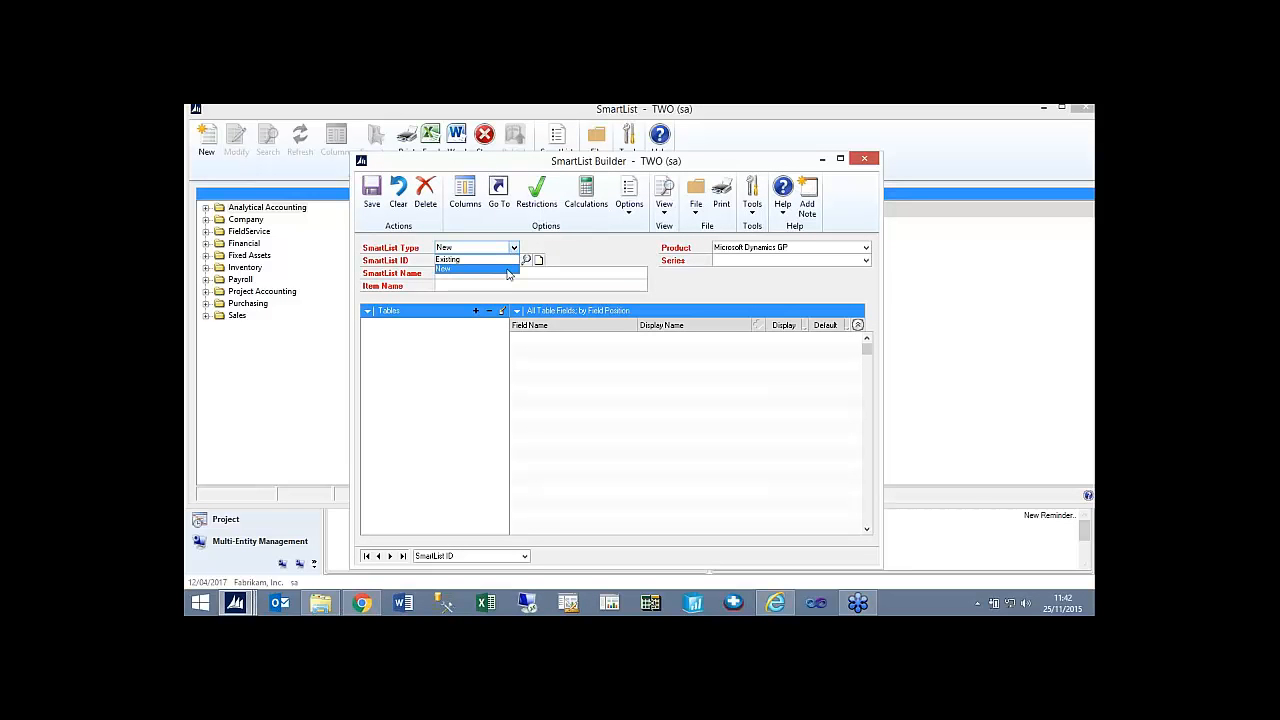
left_click(503, 260)
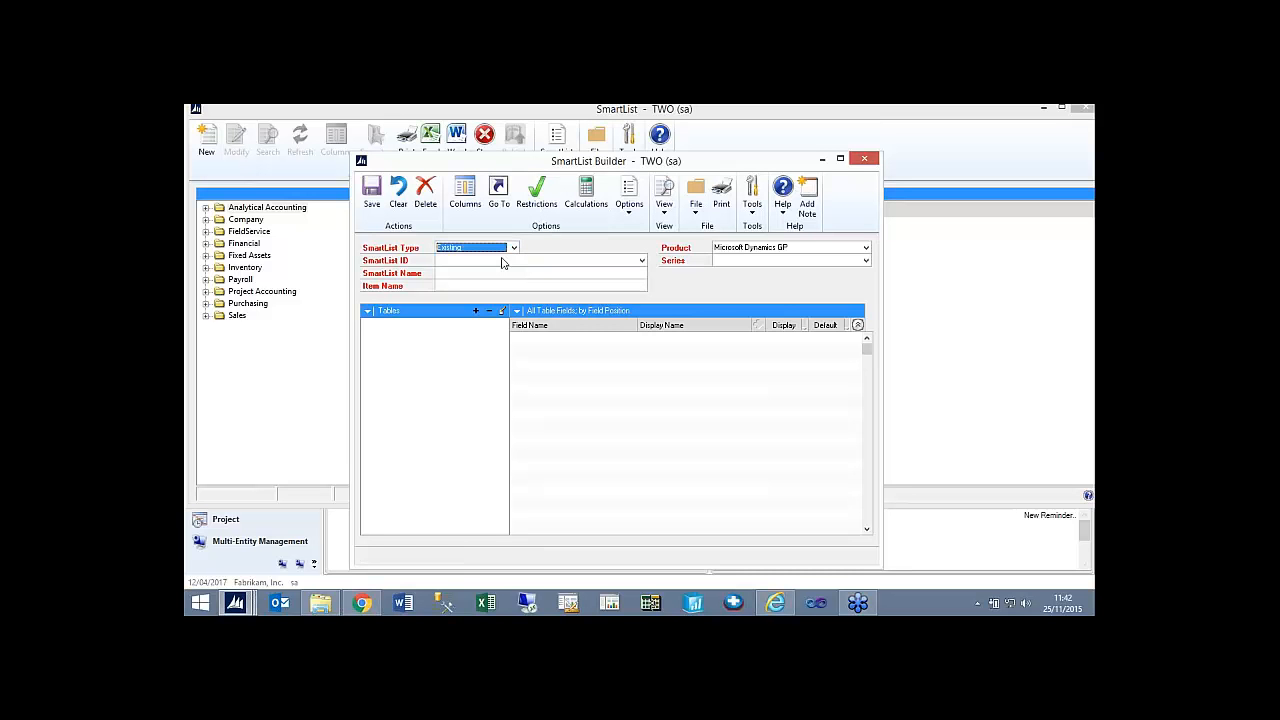
Set the SmartList Type to New, load the existing ACCT_TRX list while discarding pending changes, and review its Account Transactions fields.
left_click(513, 248)
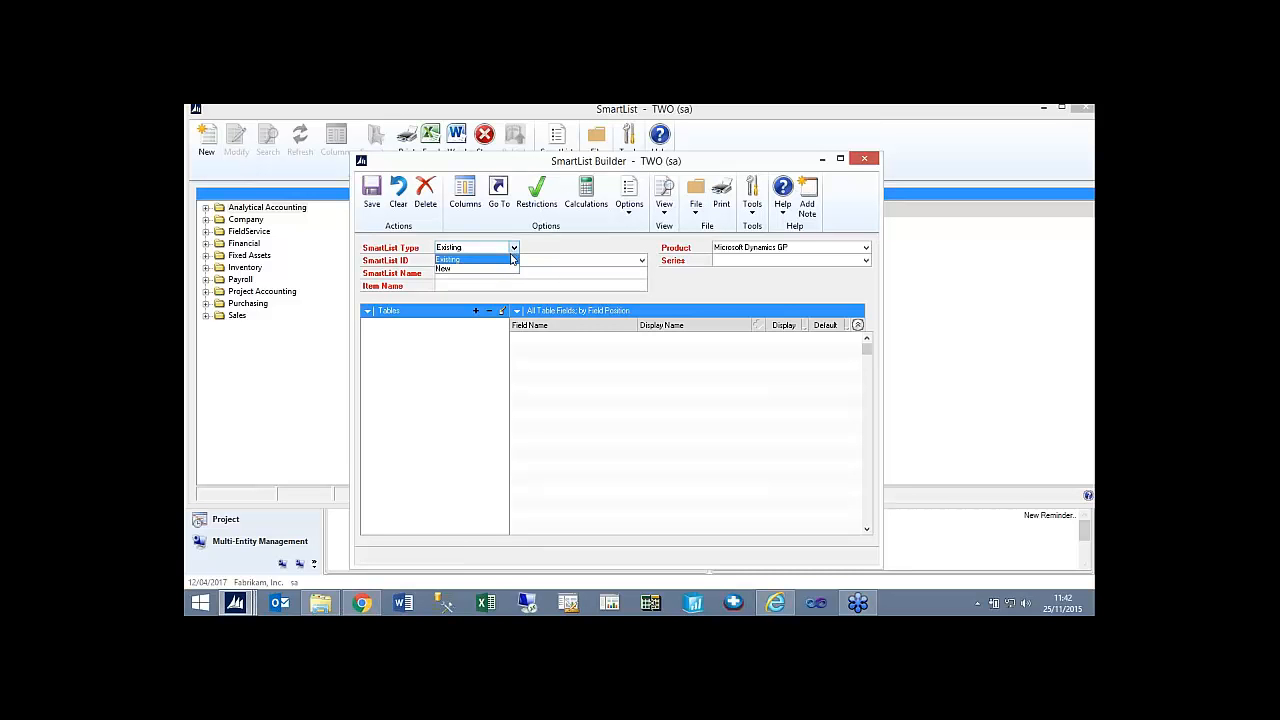
left_click(517, 264)
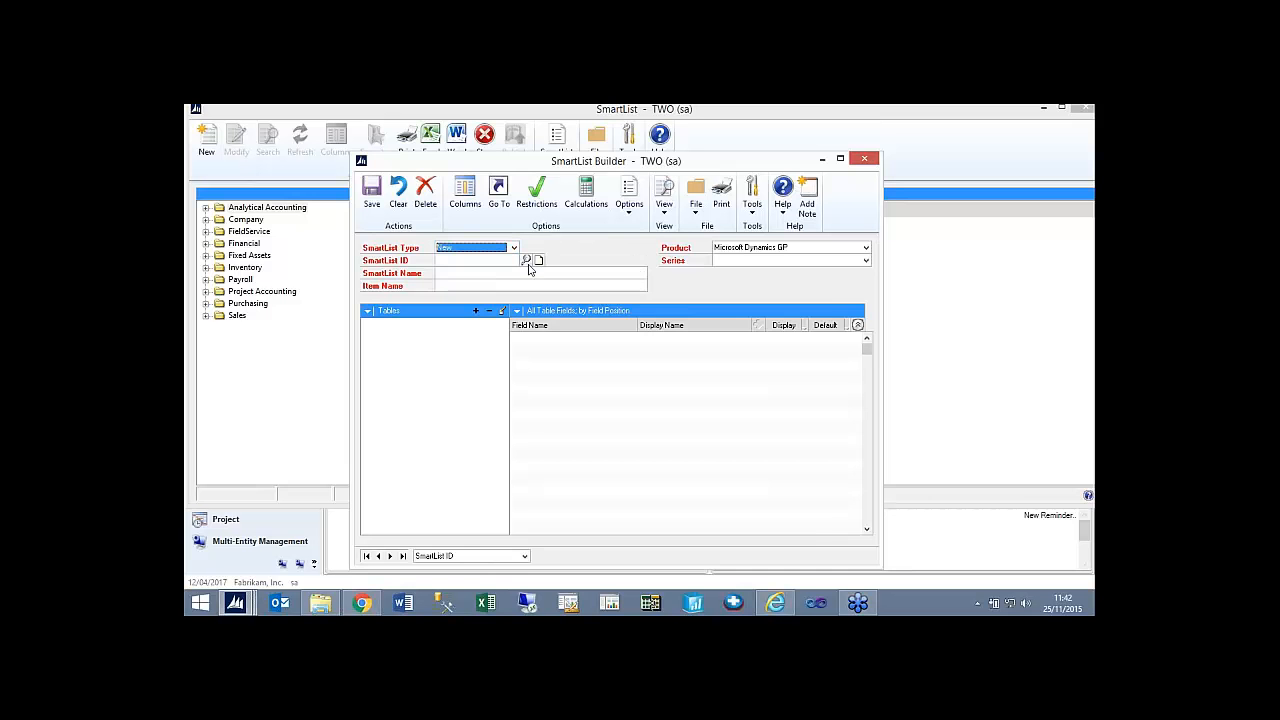
left_click(527, 261)
double_click(520, 410)
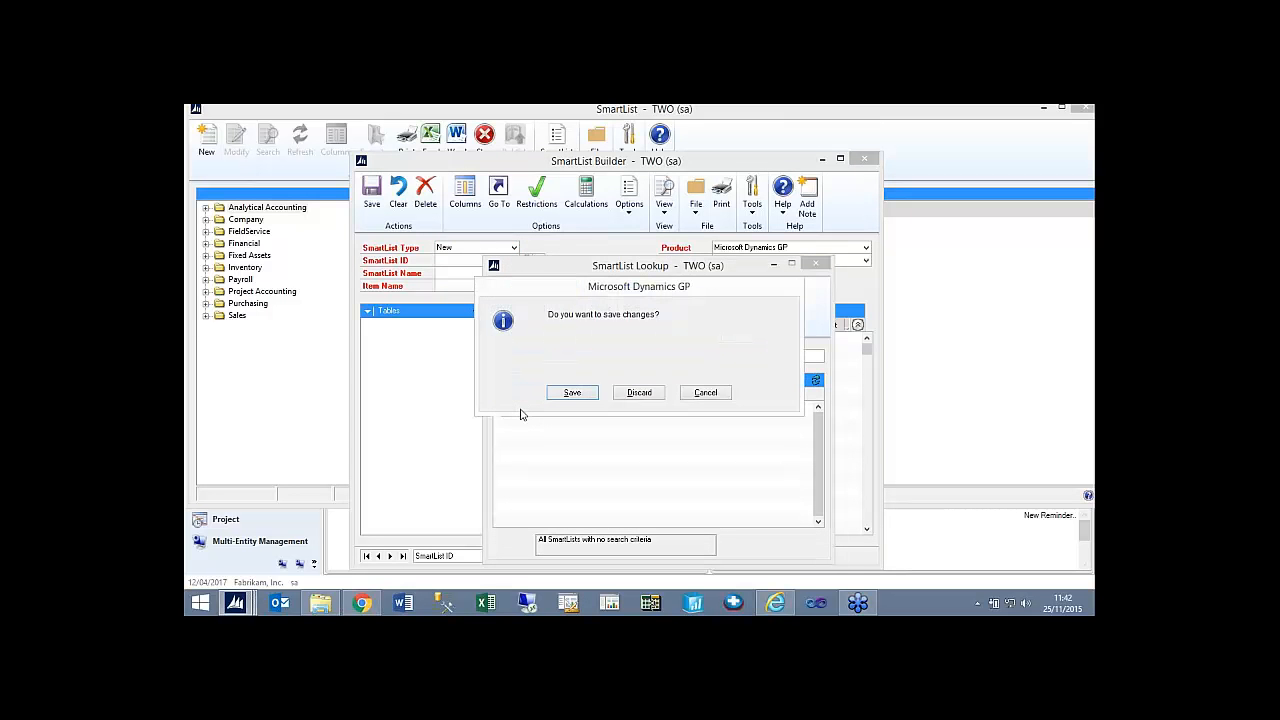
left_click(636, 393)
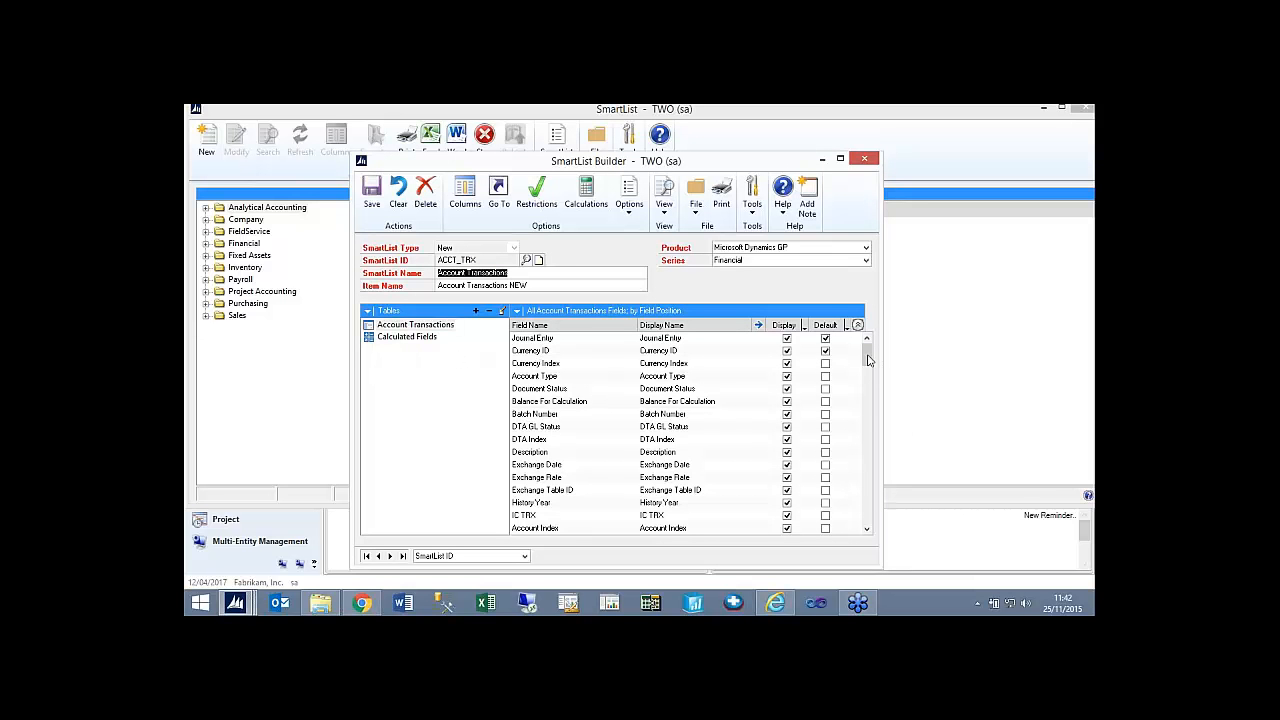
left_click_drag(868, 360, 869, 520)
left_click(869, 491)
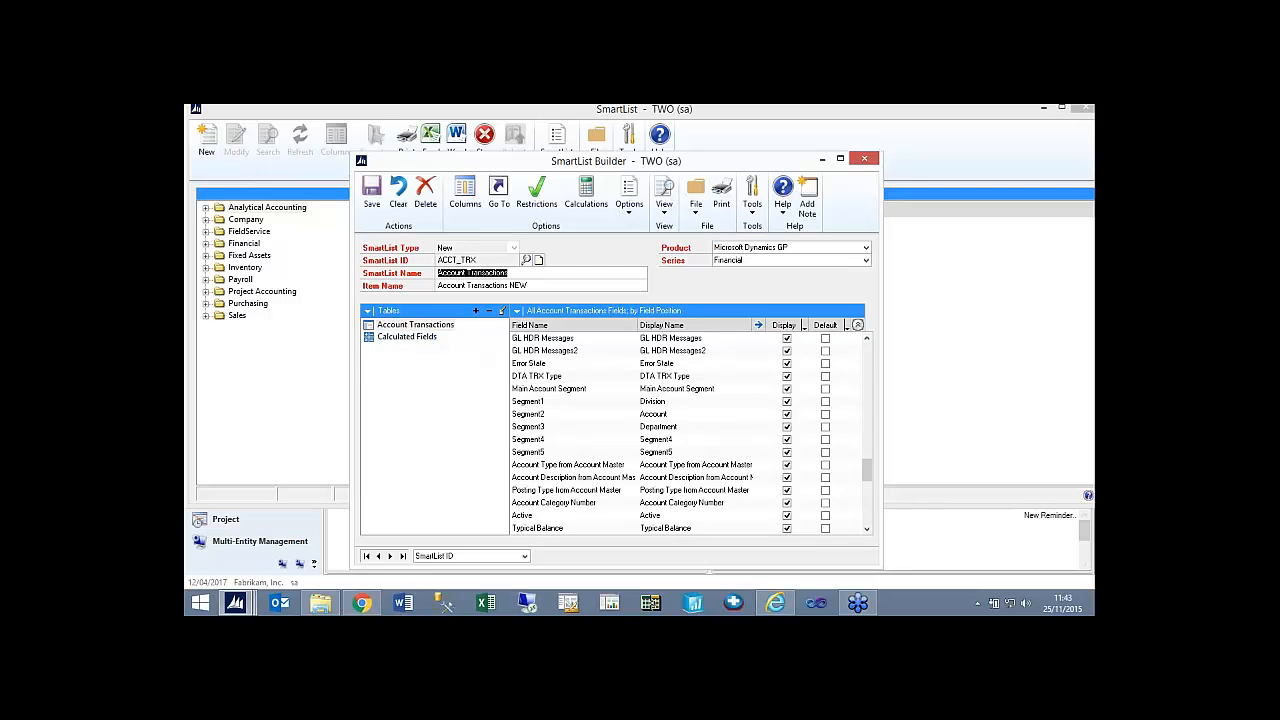
Inspect the Amount calculated field's formula, available fields and field types, and leave the calculated fields without editing.
left_click(589, 214)
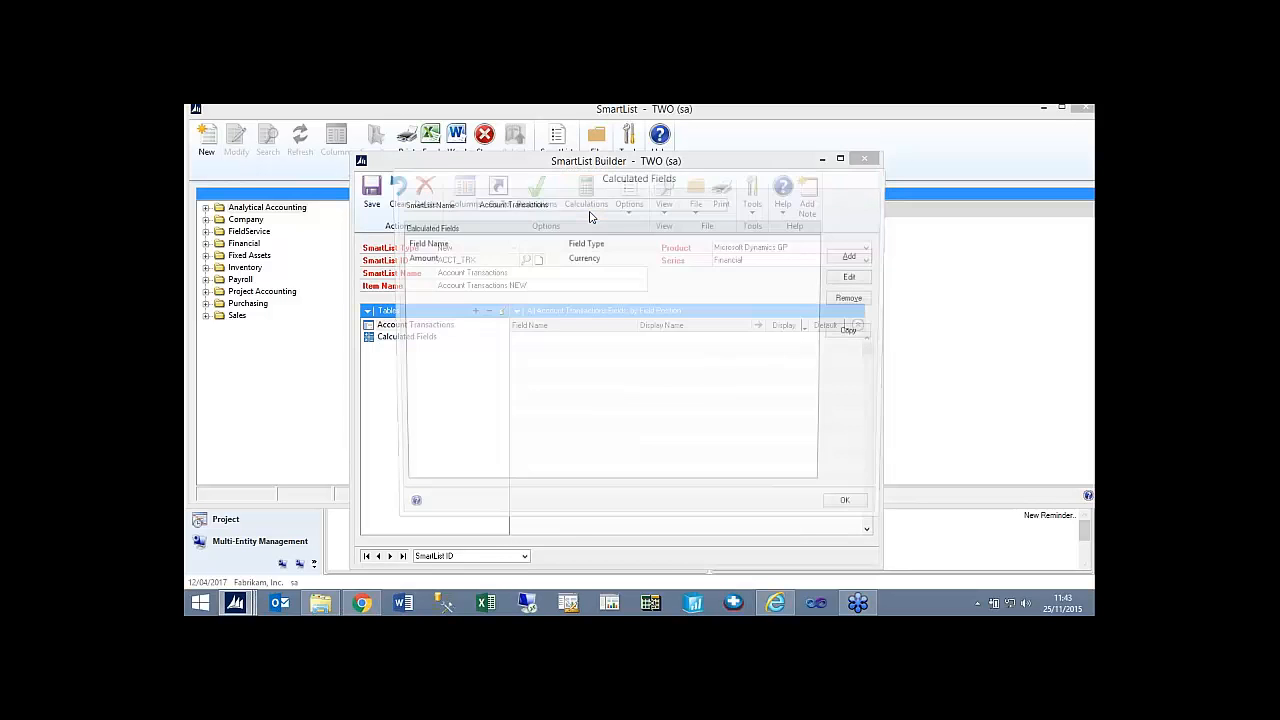
left_click(440, 262)
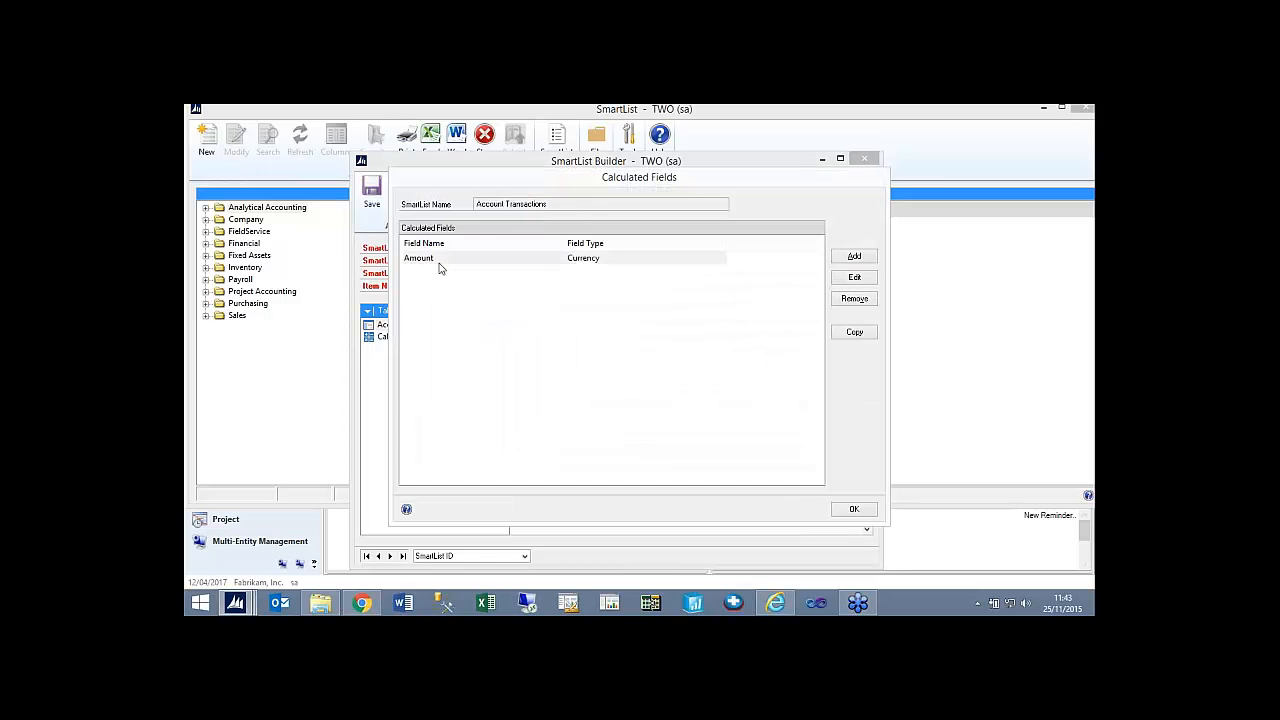
left_click(854, 277)
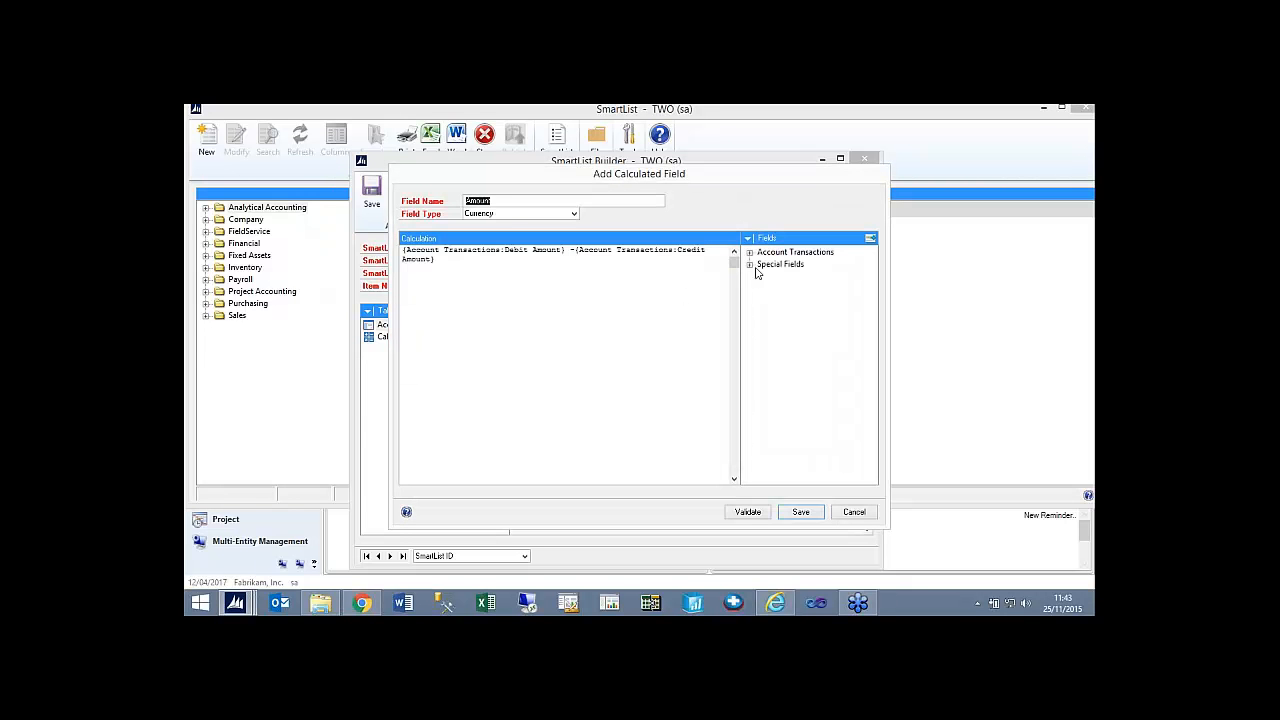
left_click(750, 264)
left_click(750, 252)
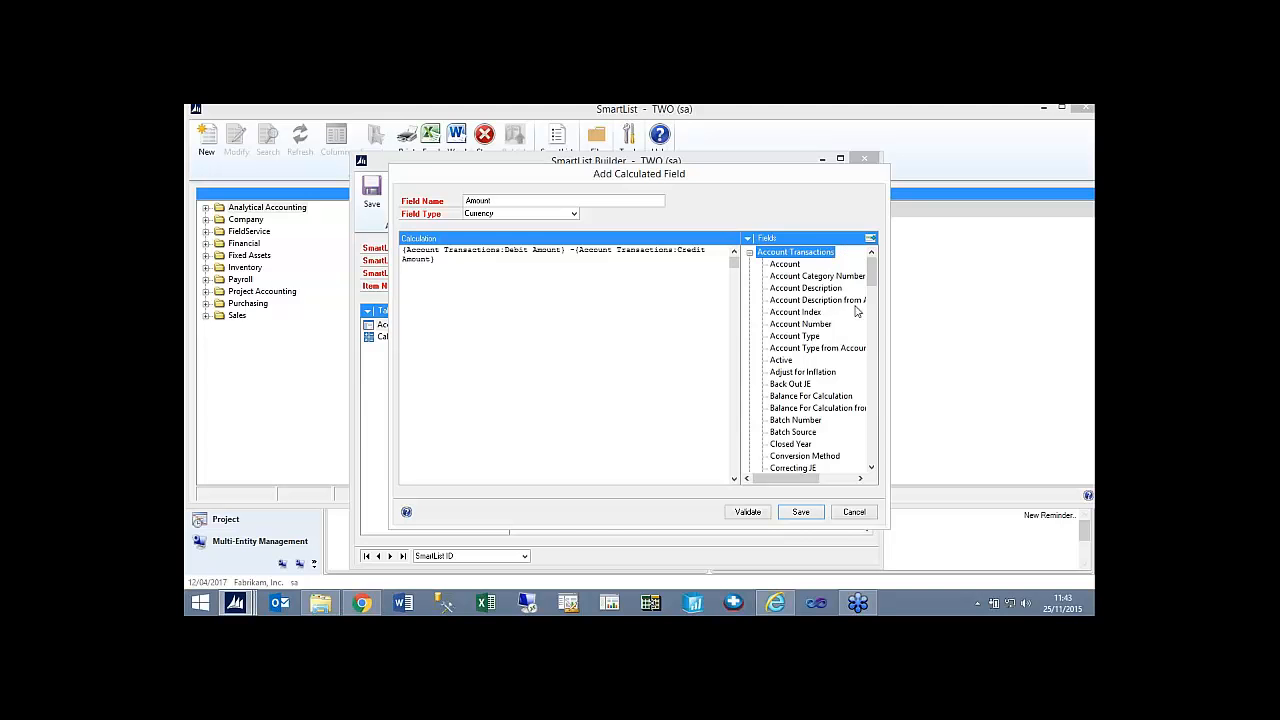
left_click_drag(868, 270, 869, 282)
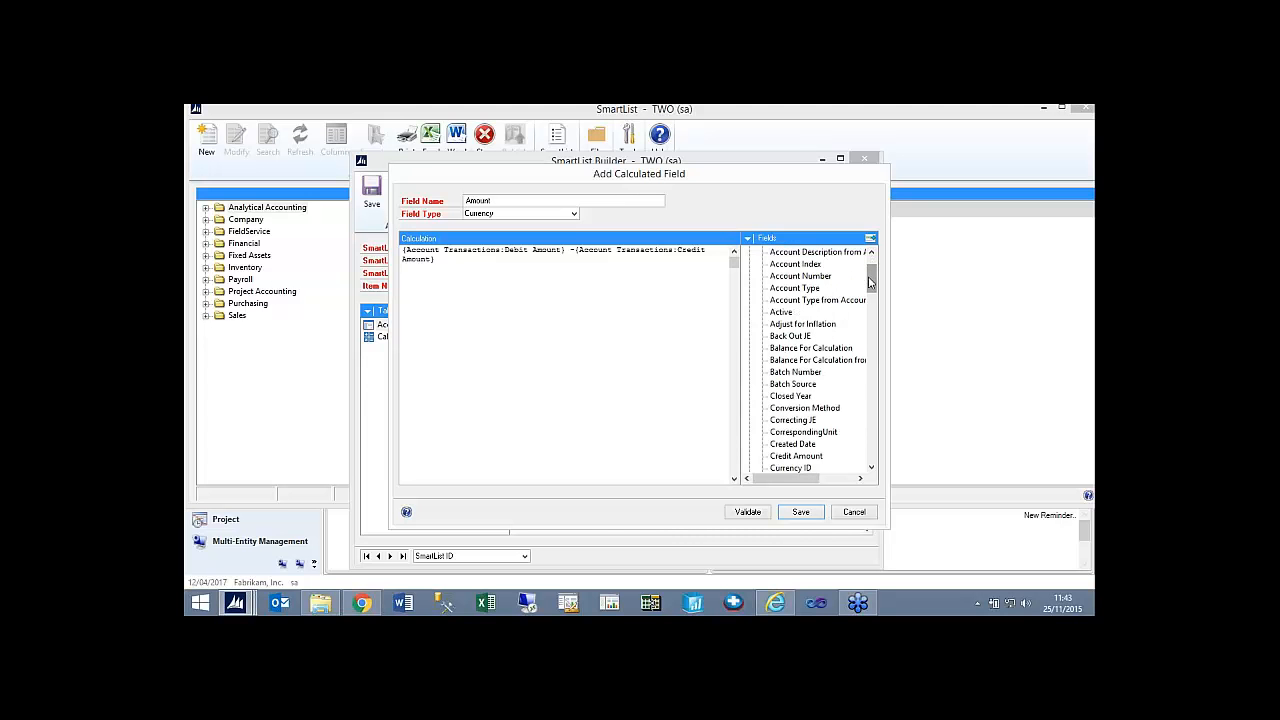
left_click(565, 217)
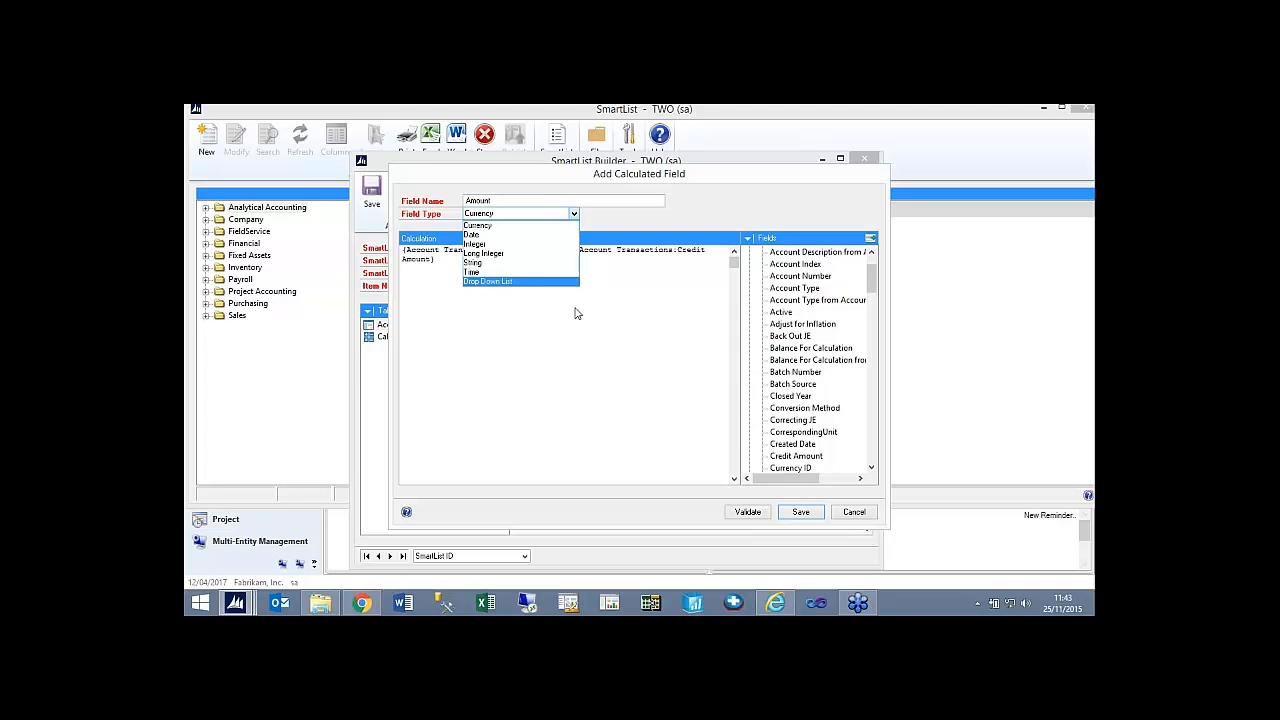
left_click(866, 516)
left_click(864, 514)
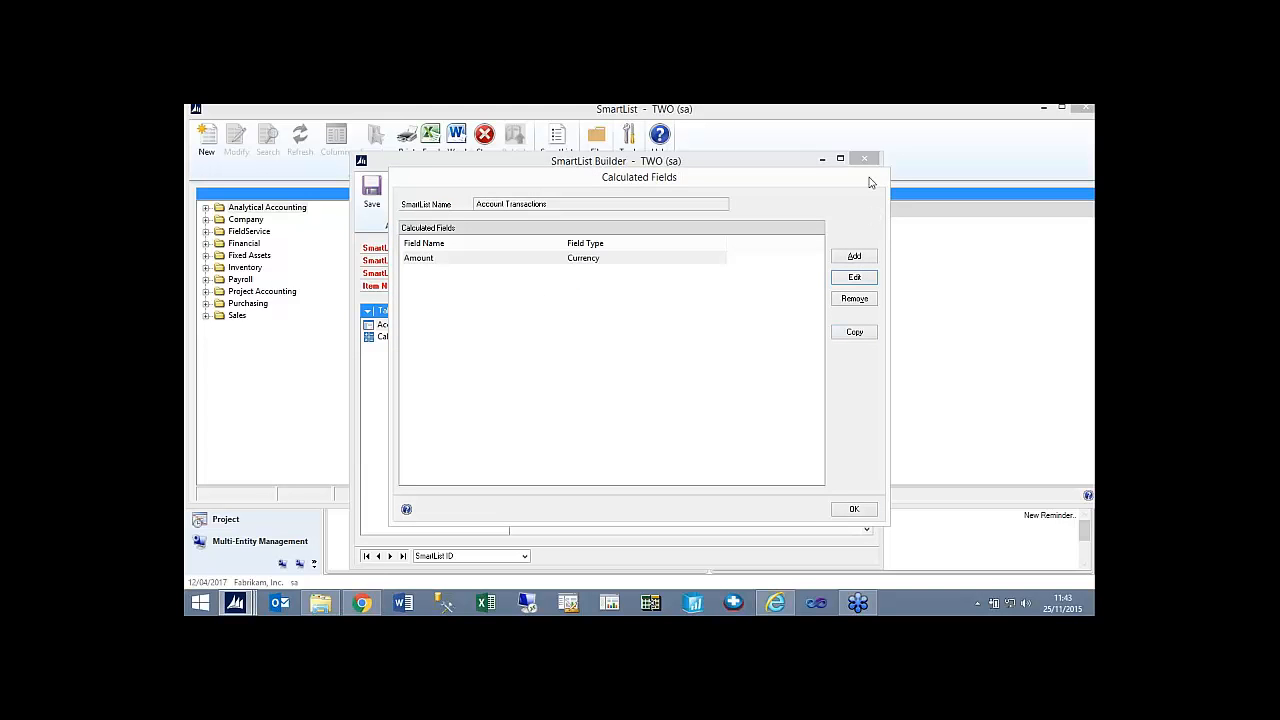
left_click(854, 509)
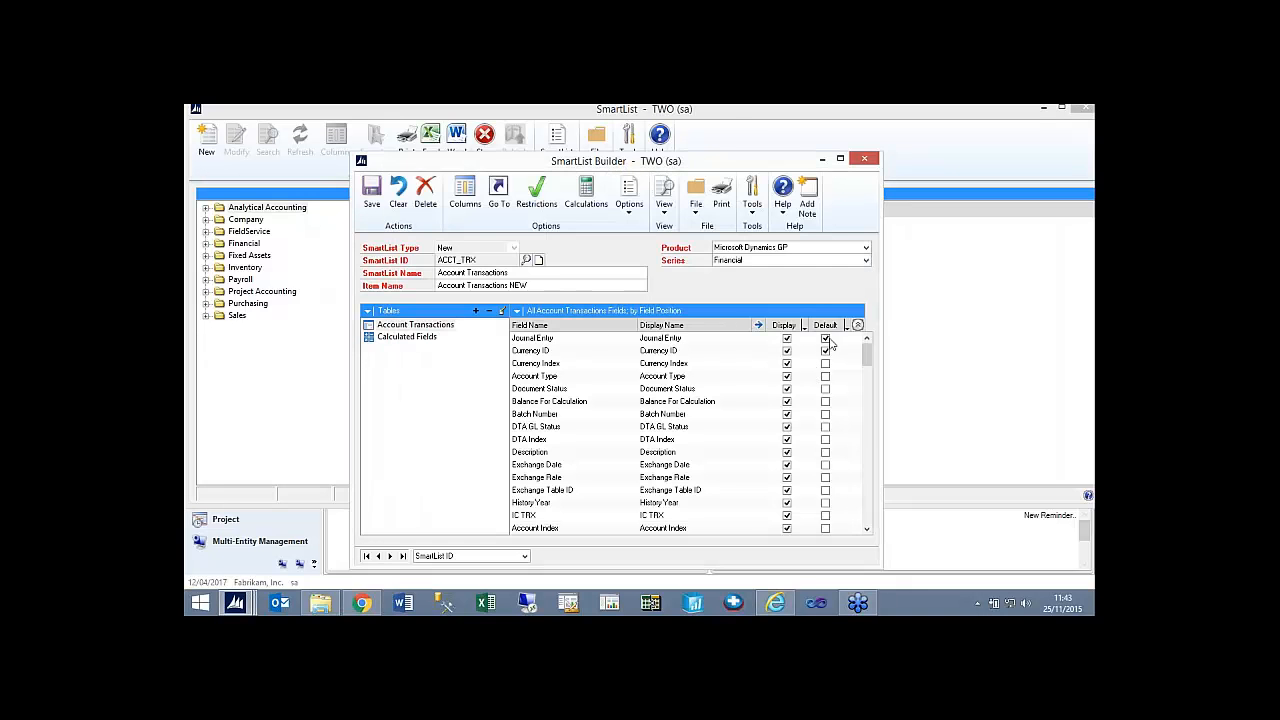
Review the Series choices, keep Financial selected, and check the Table and Form view options.
left_click(737, 263)
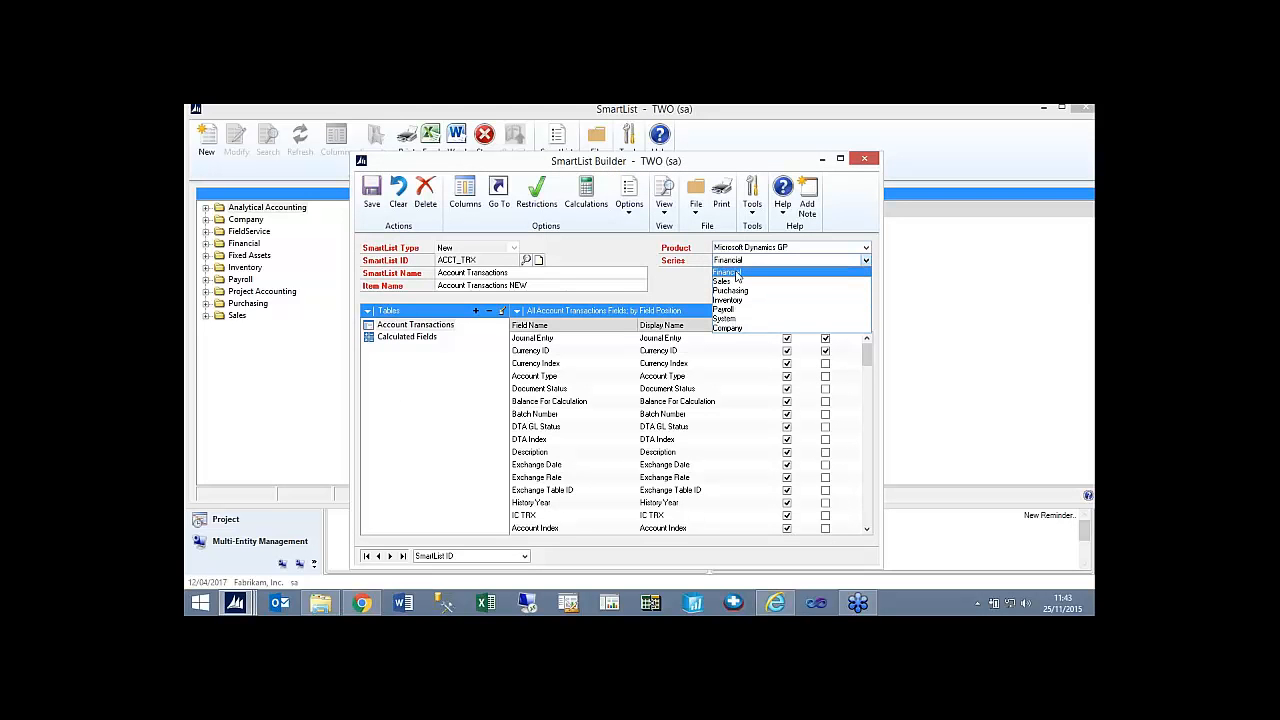
left_click(737, 274)
left_click(663, 212)
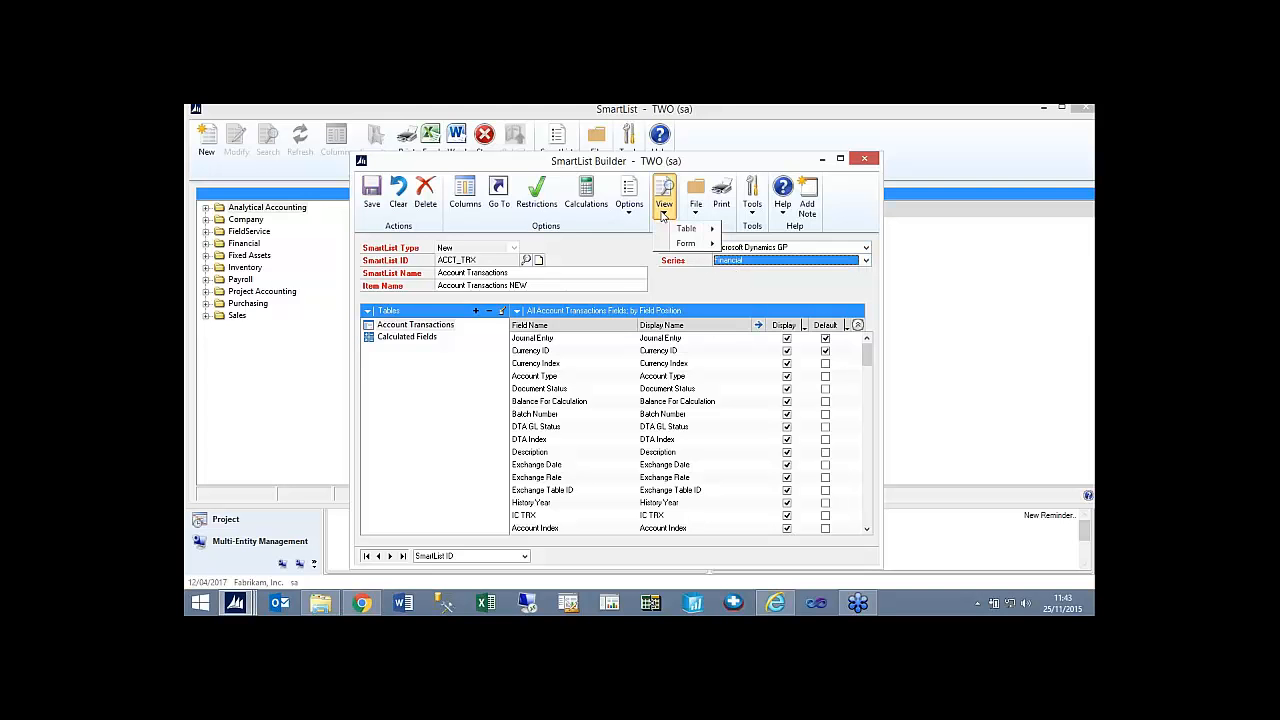
mouse_move(671, 232)
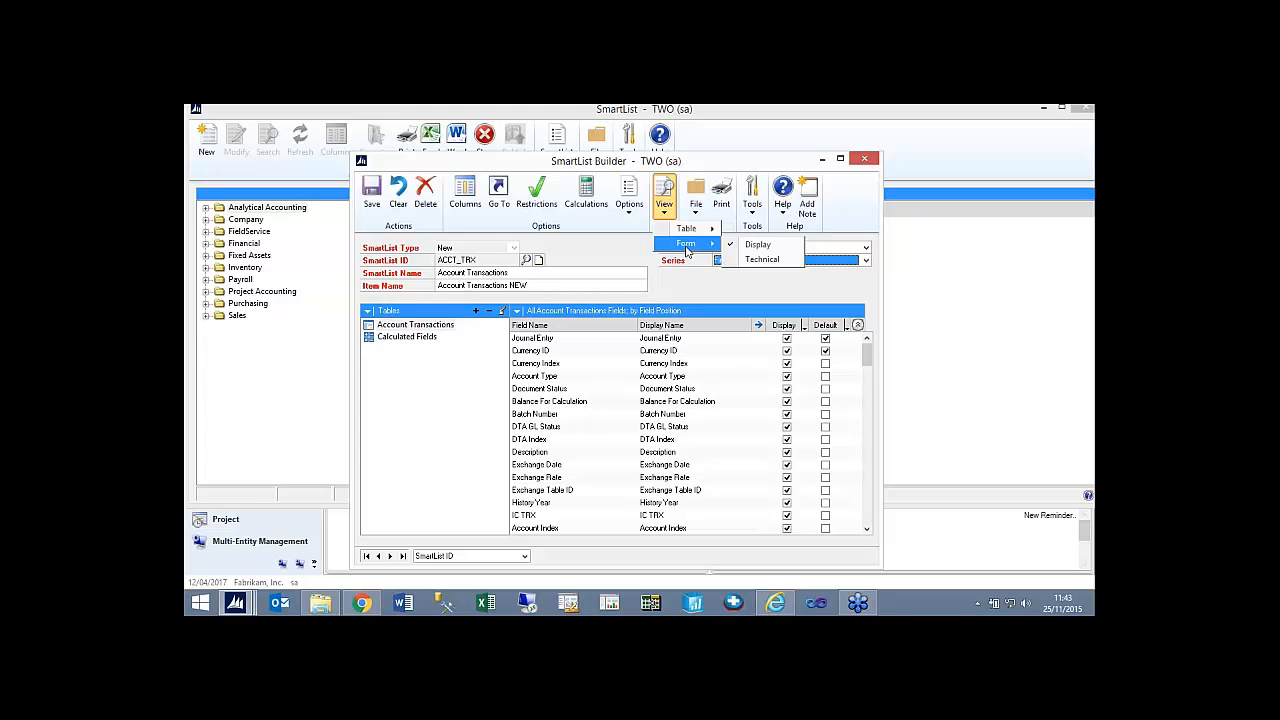
Review the default column ordering and the types of Go To that can be added to the SmartList.
left_click(472, 210)
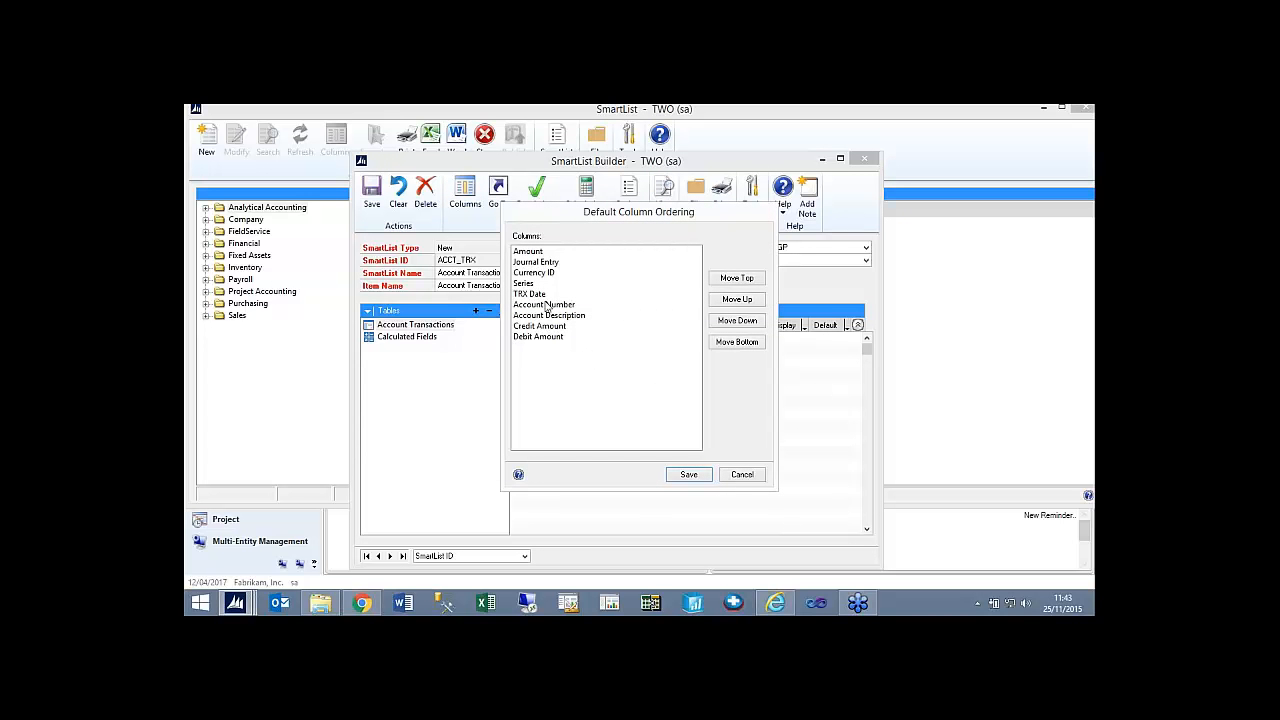
left_click(742, 476)
left_click(498, 190)
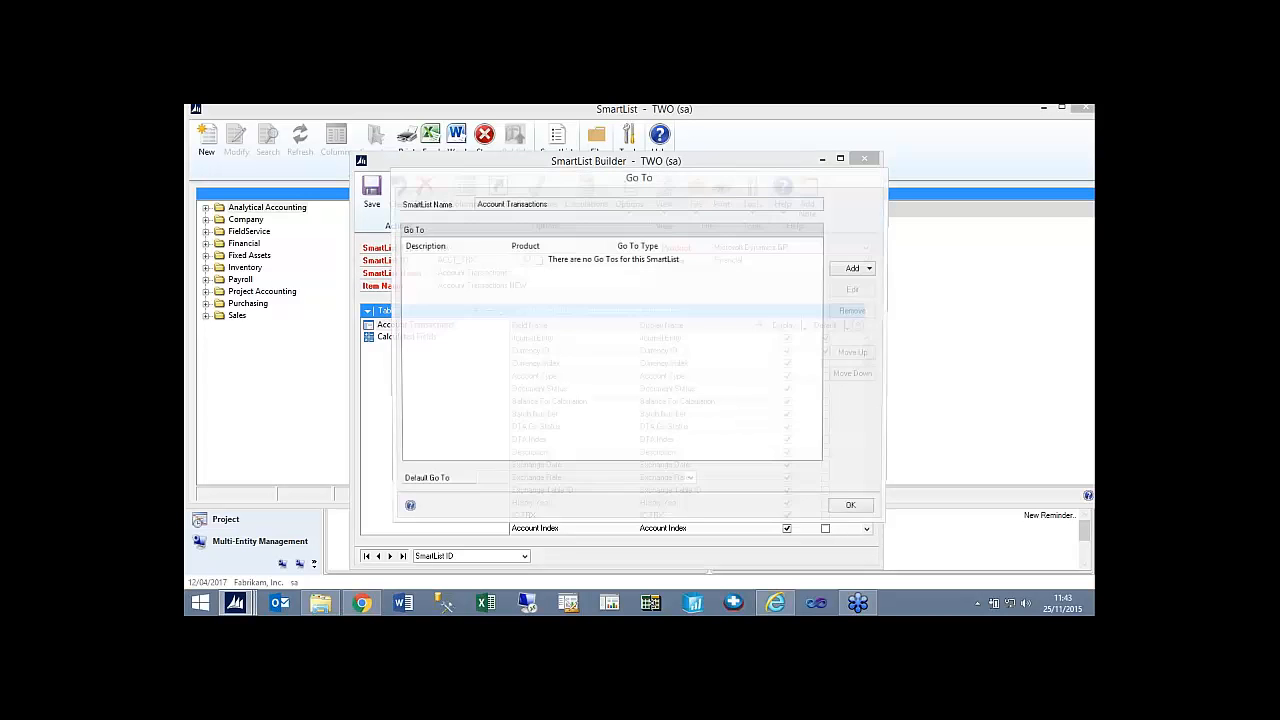
left_click(854, 270)
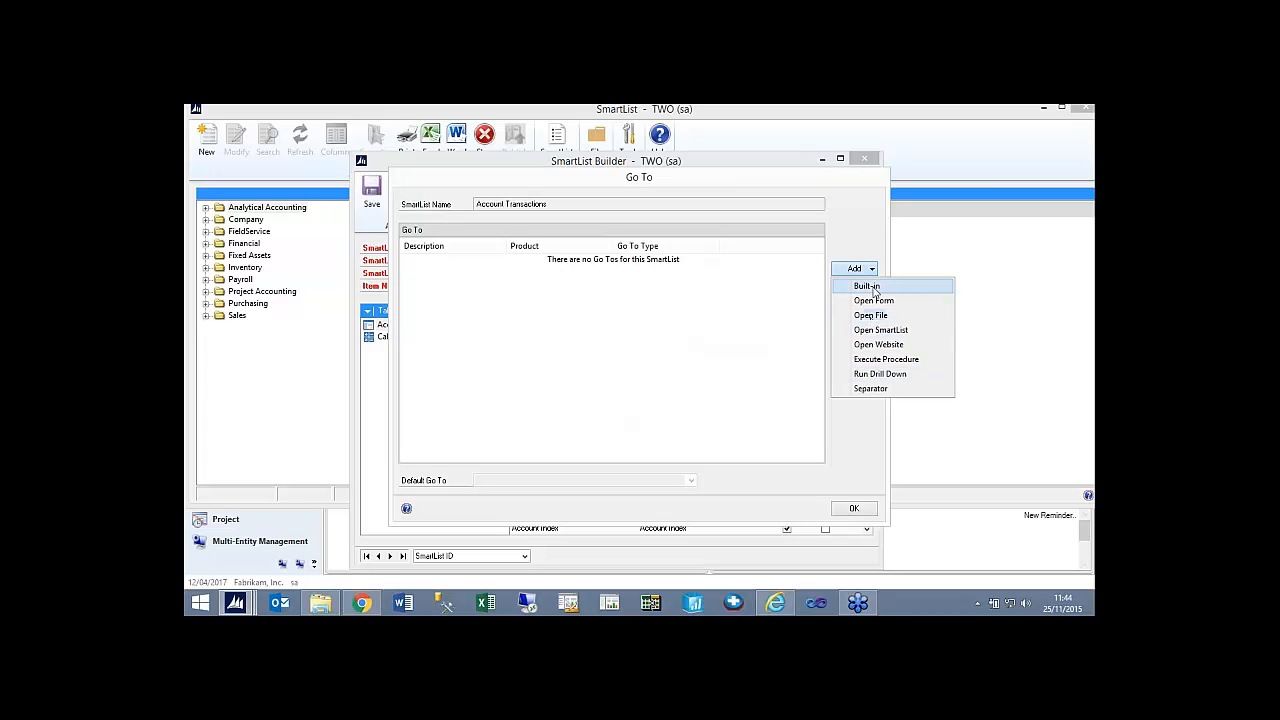
left_click(785, 182)
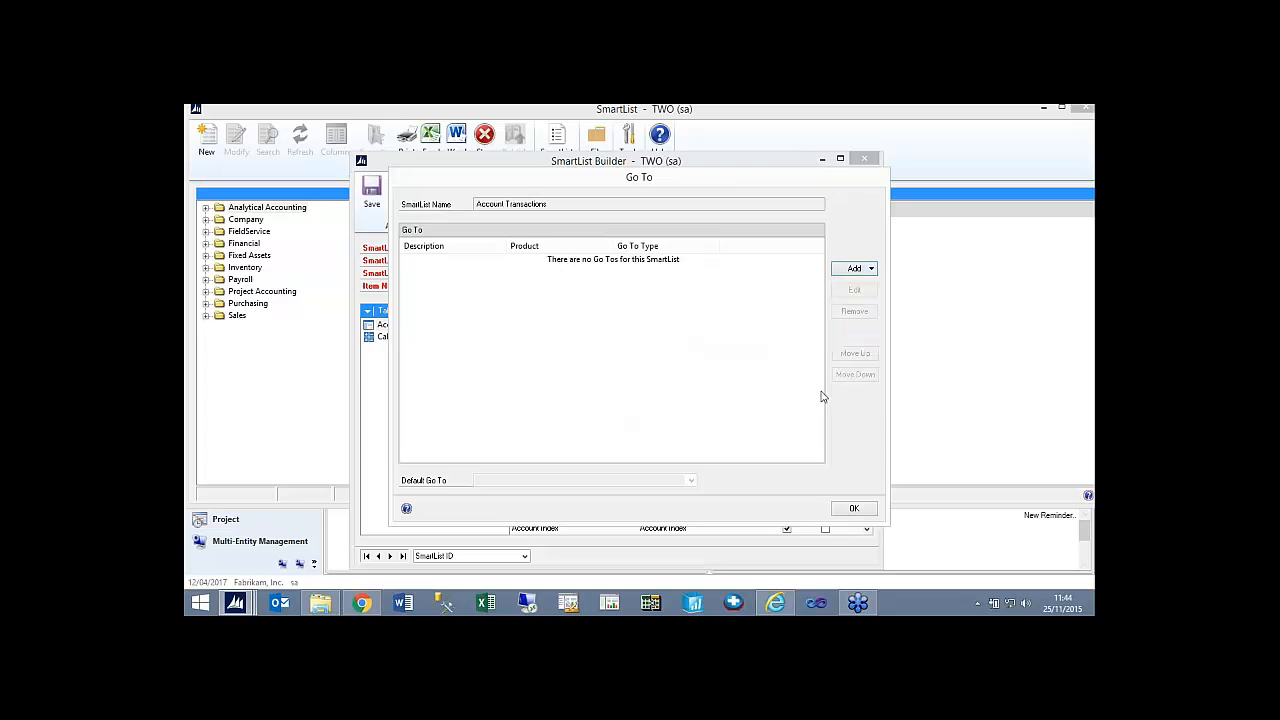
left_click(855, 509)
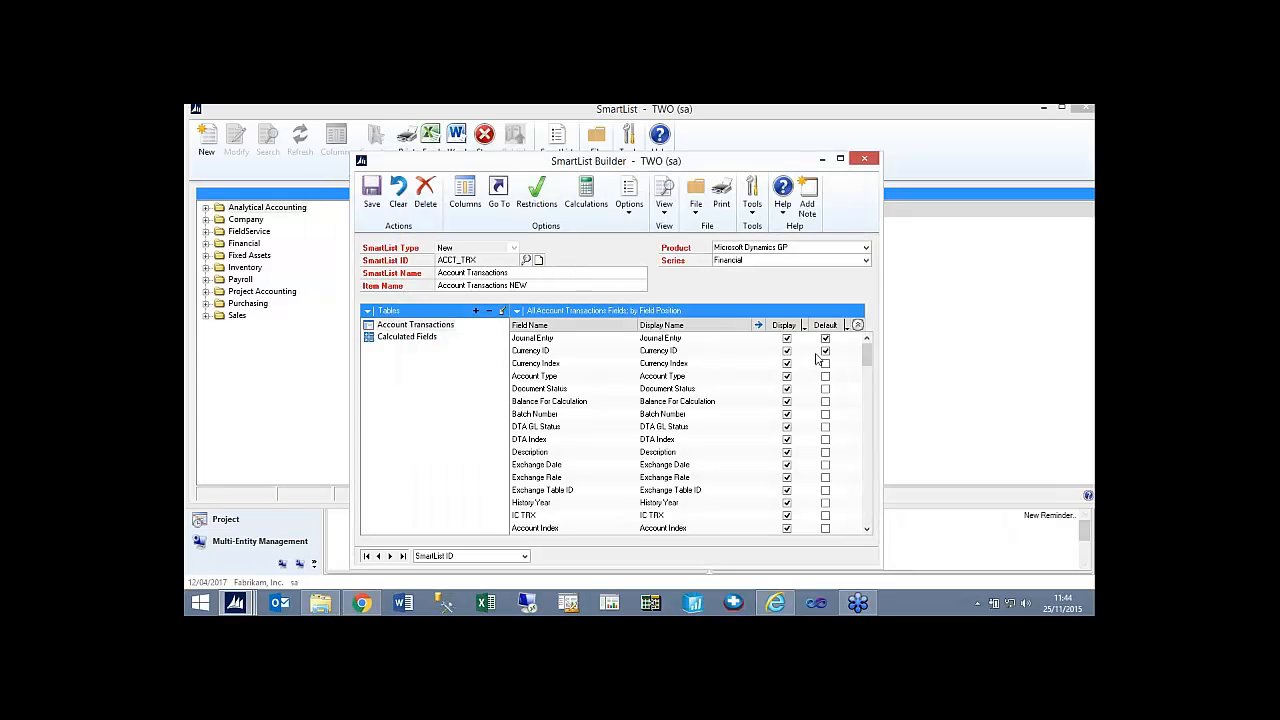
Save the Account Transactions SmartList and export its results, sorted by Amount, to Excel.
left_click(372, 207)
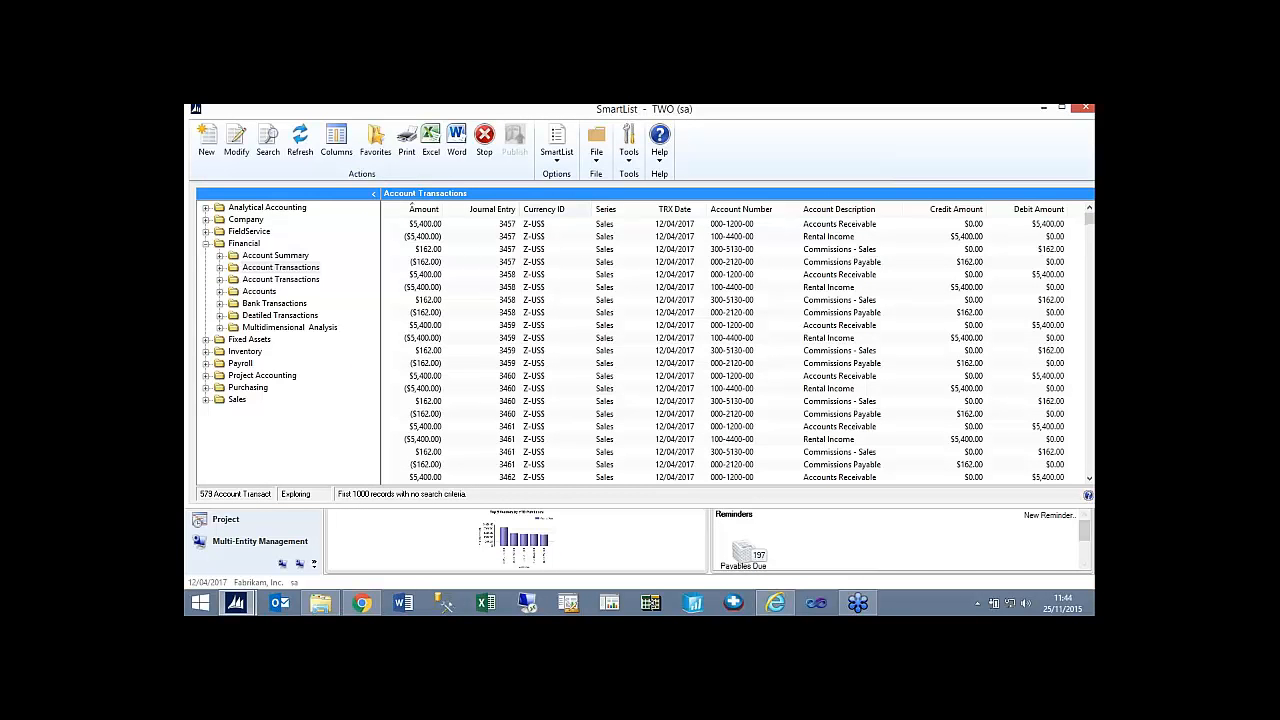
left_click(426, 226)
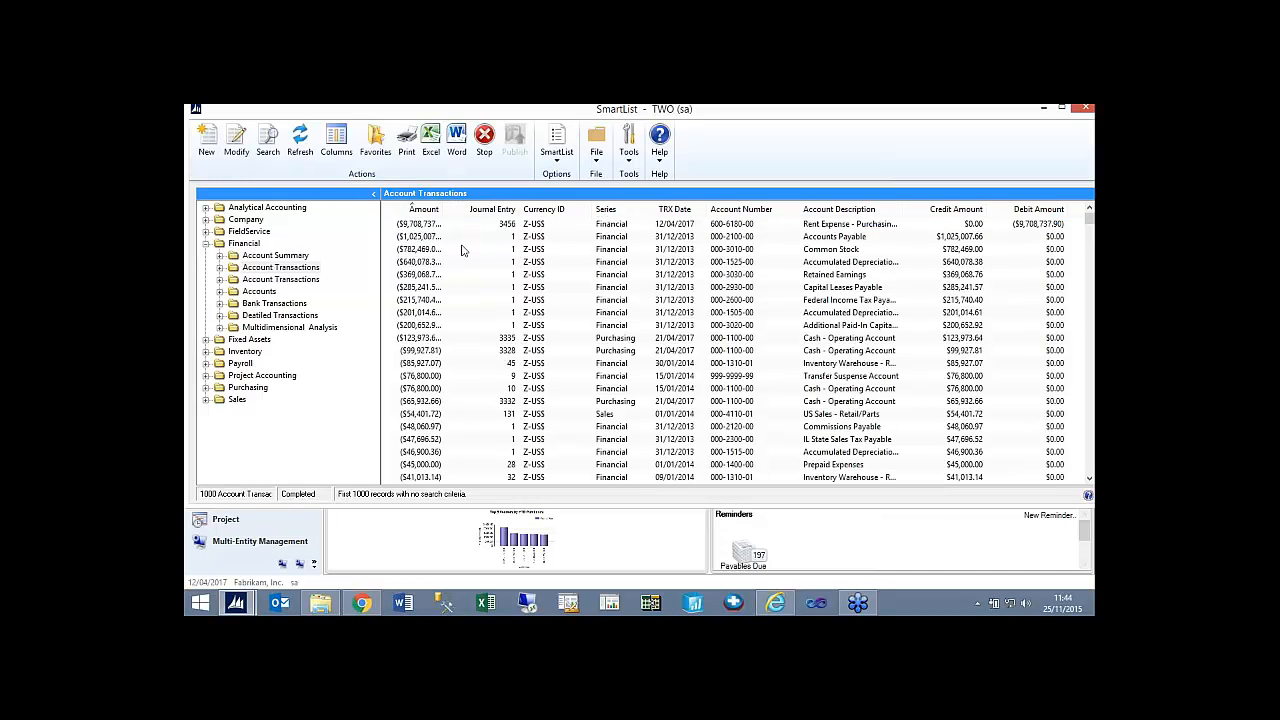
left_click(429, 142)
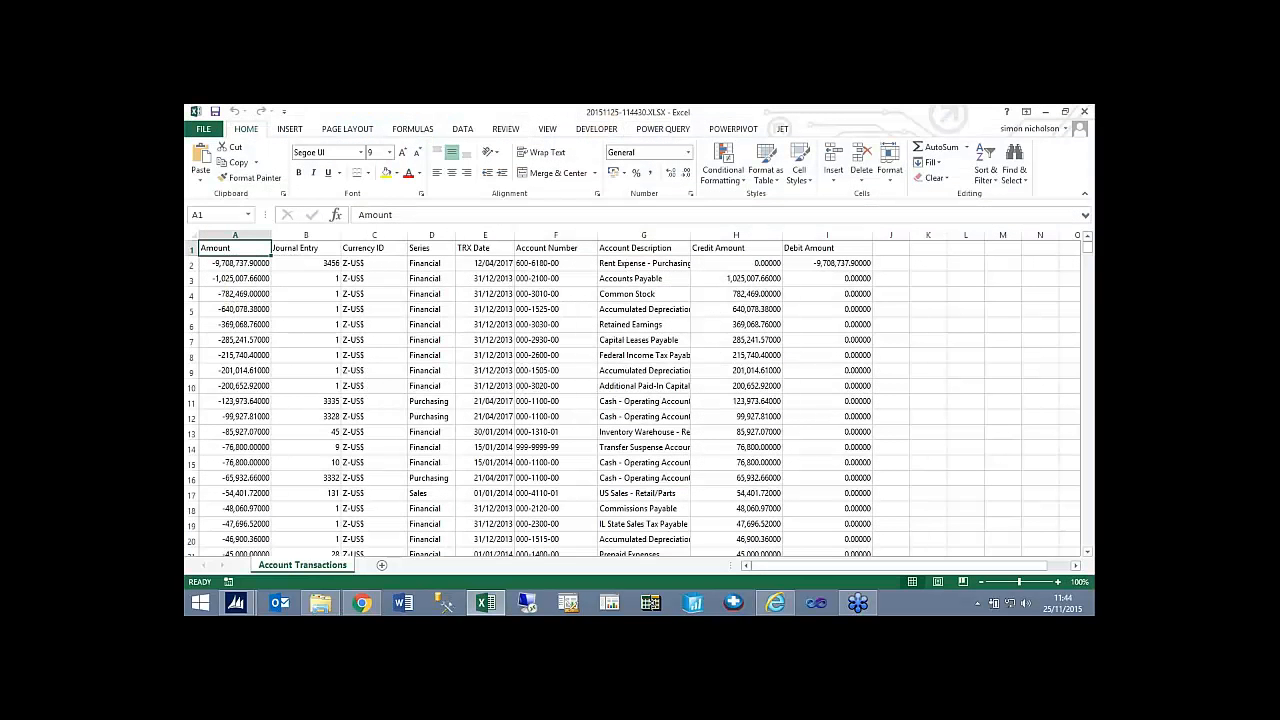
Return to the Dynamics GP home window, open Excel Report Builder to review its options, and close it.
left_click(236, 602)
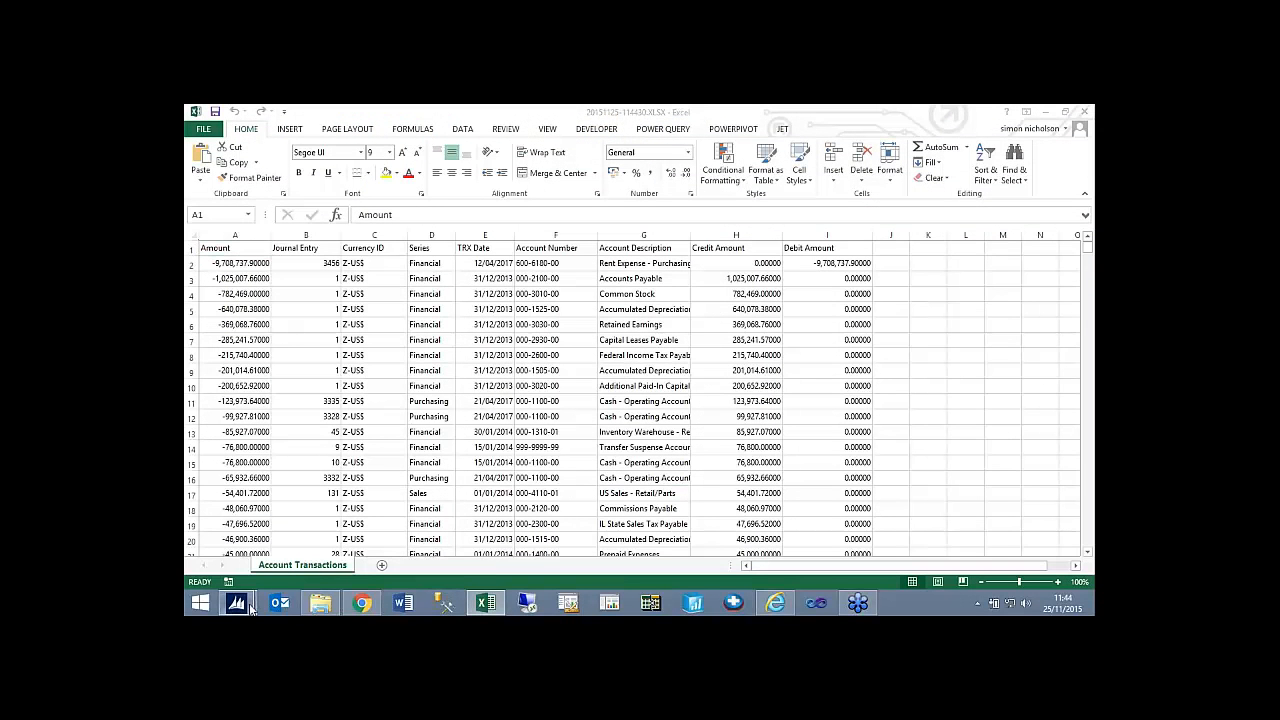
left_click(292, 500)
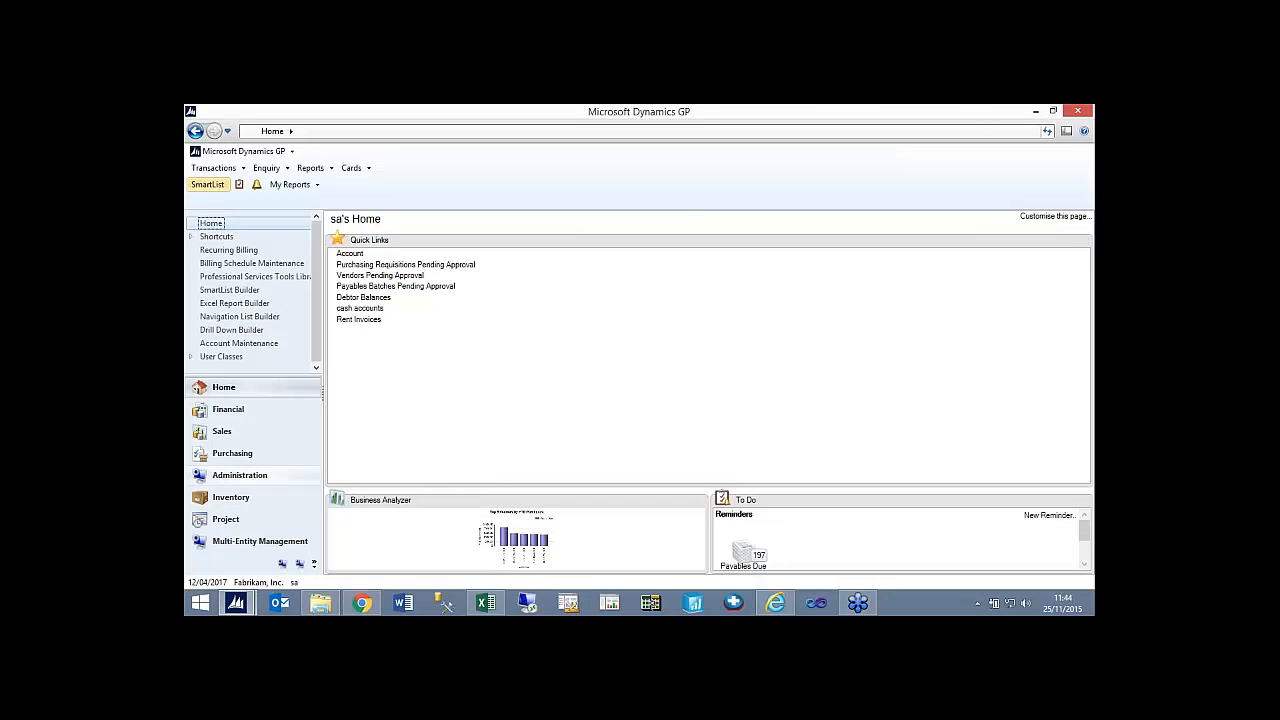
left_click(238, 304)
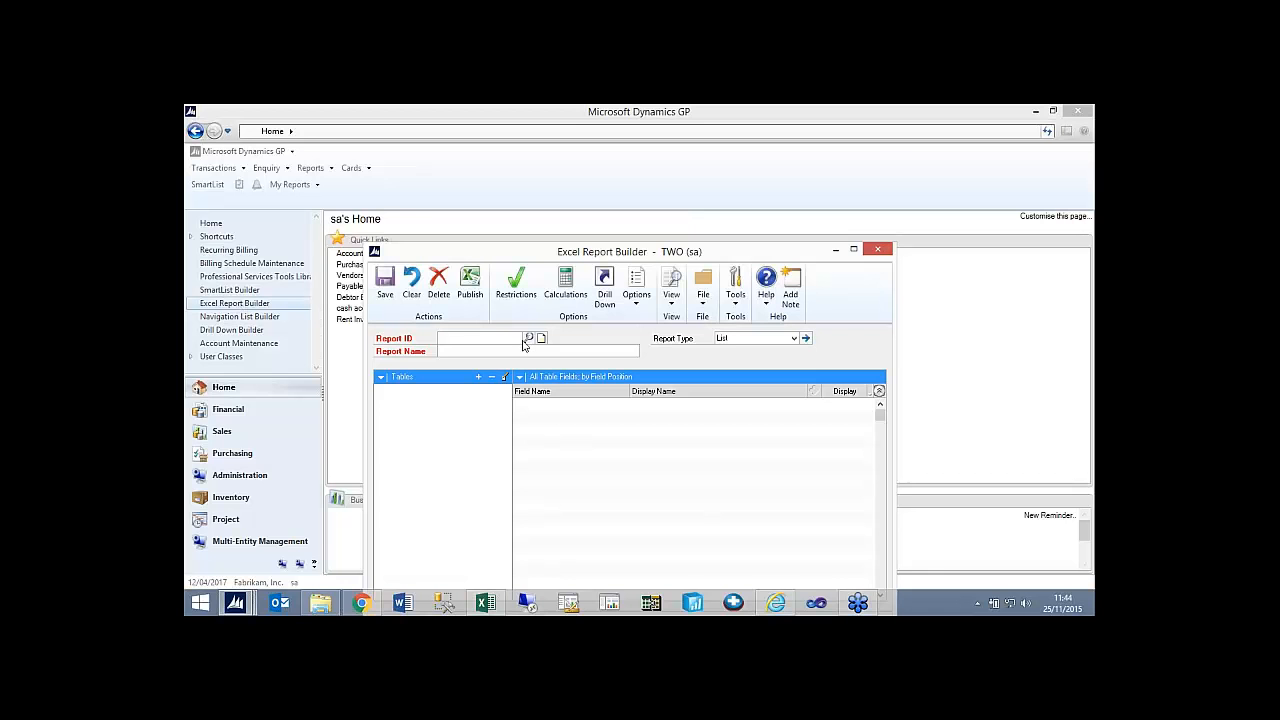
left_click(633, 300)
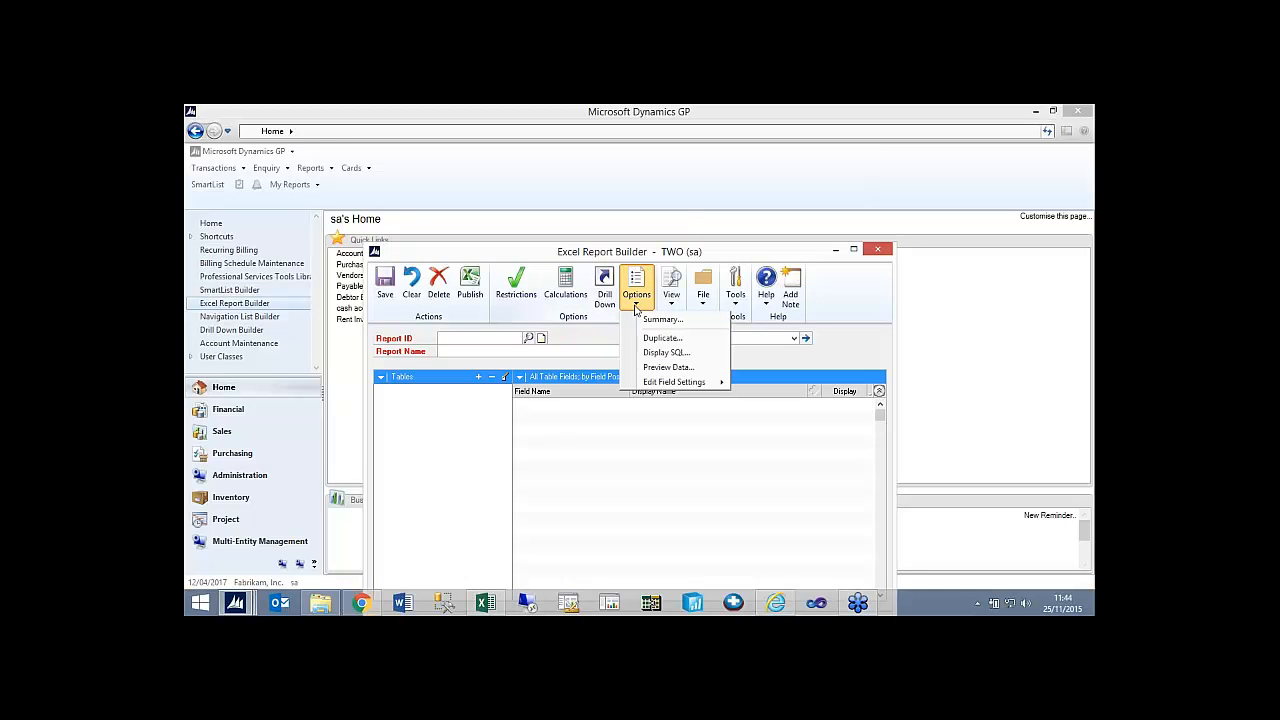
left_click(490, 340)
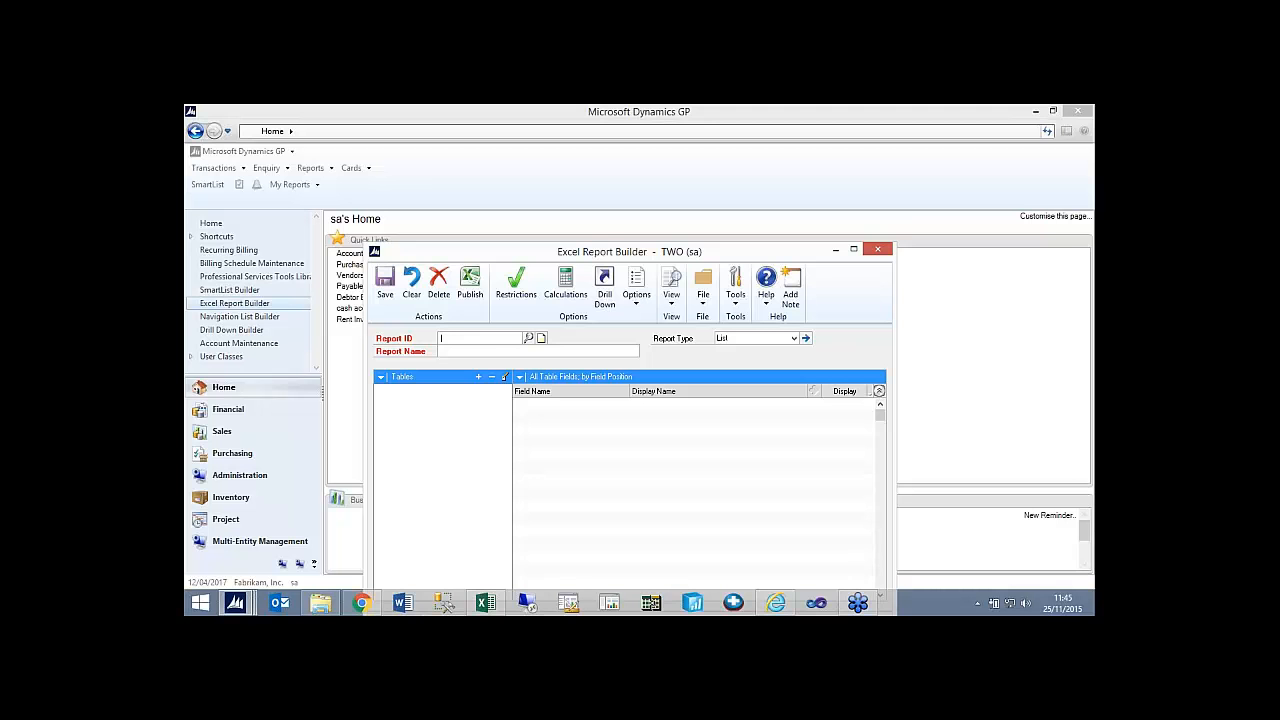
left_click(880, 249)
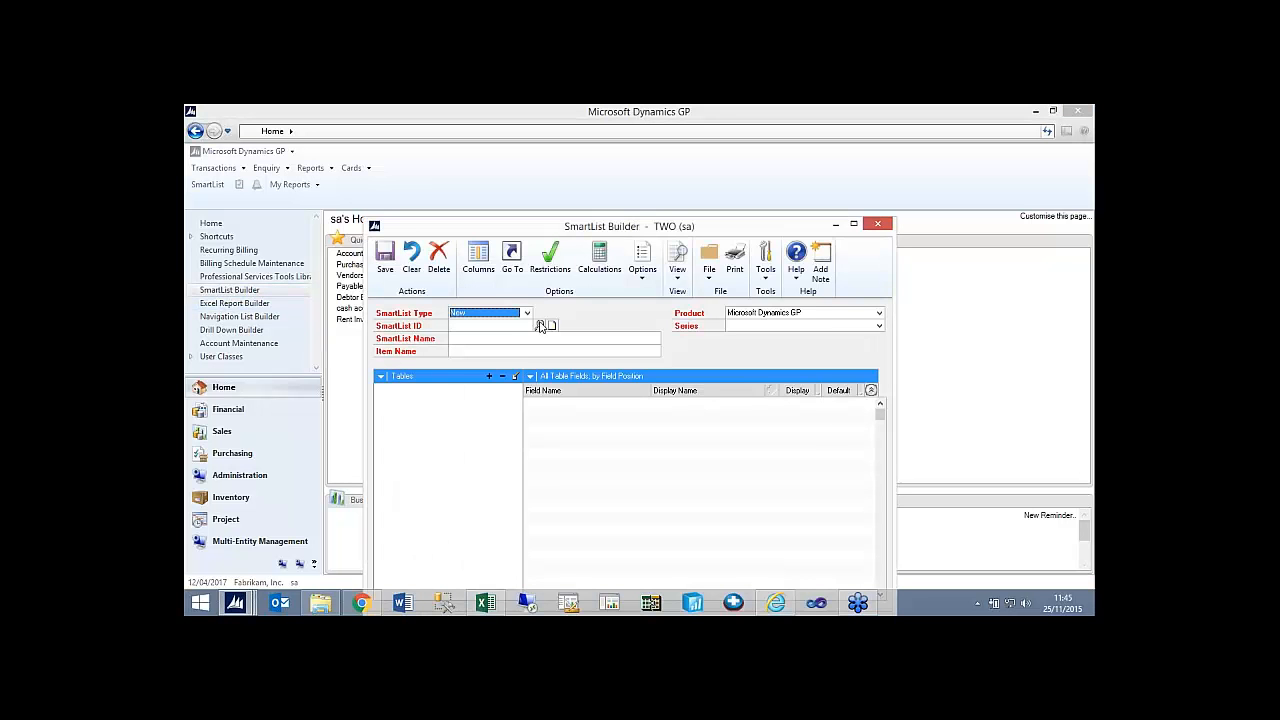
Load the ACCT_TRX list into SmartList Builder and try to duplicate it.
left_click(540, 326)
double_click(523, 406)
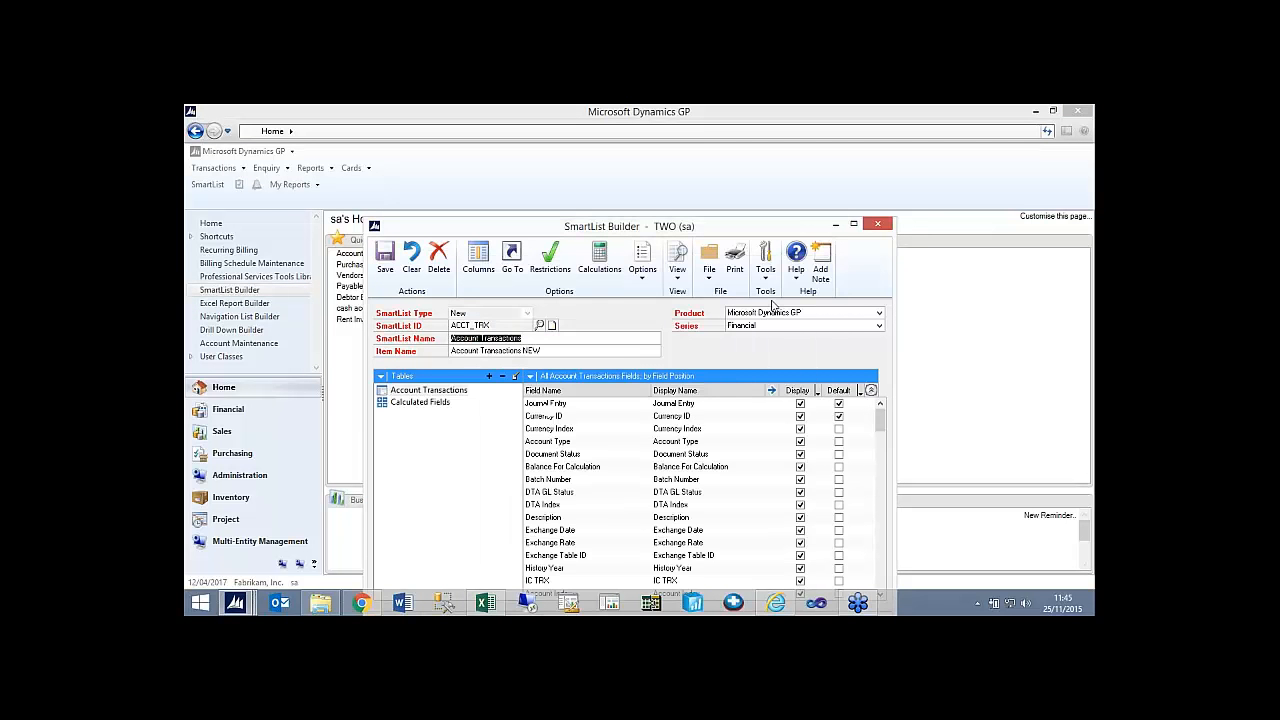
left_click(643, 272)
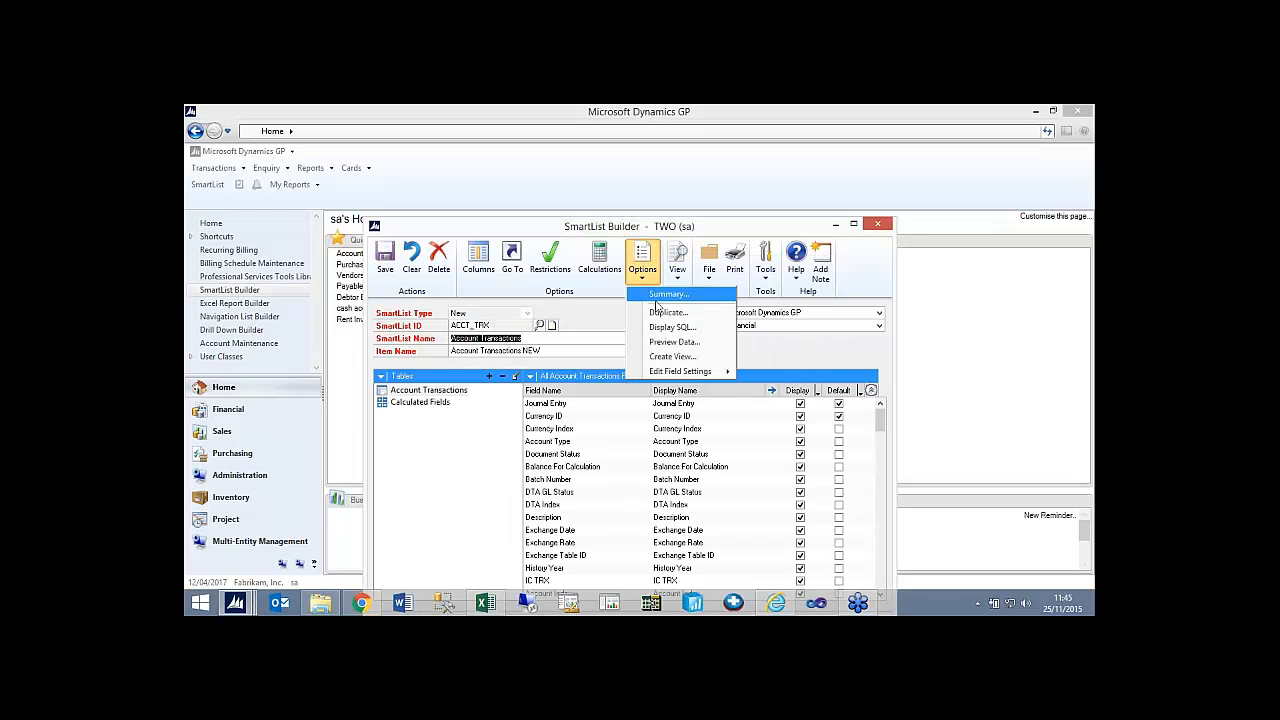
left_click(665, 313)
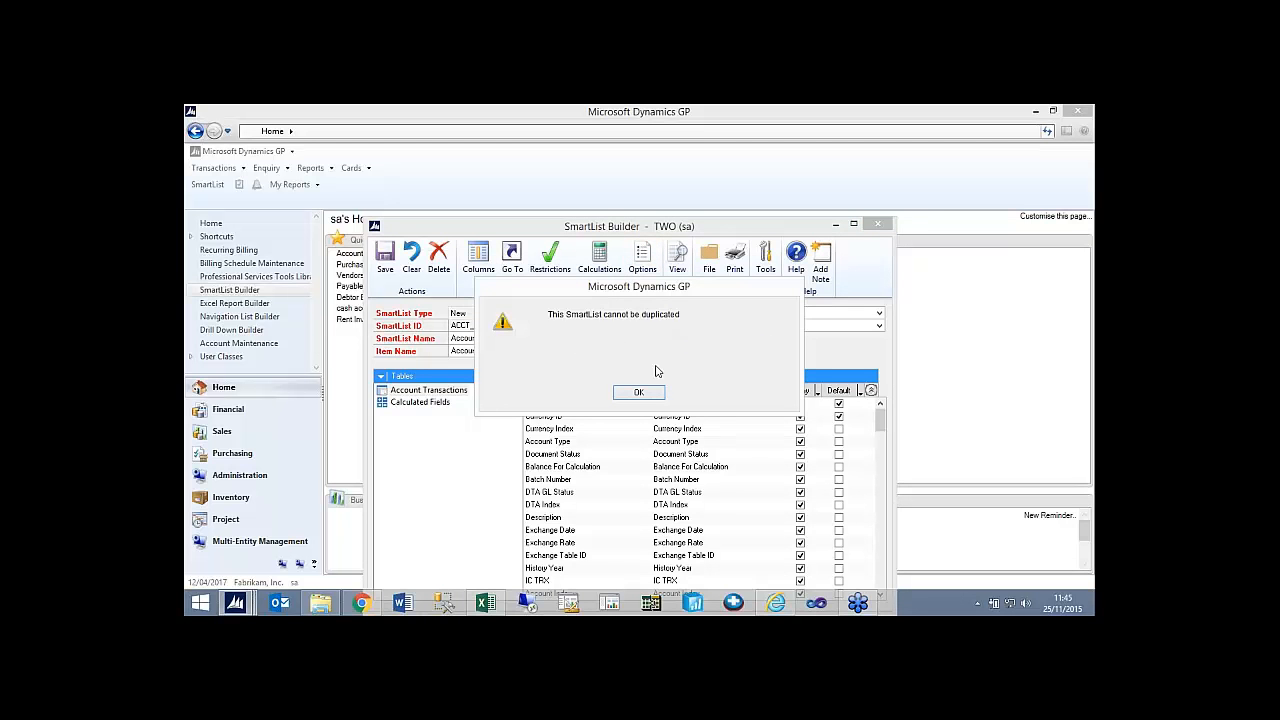
left_click(638, 391)
Review the options, view settings and calculated fields of the Account Transactions SmartList, and close SmartList Builder.
left_click(648, 276)
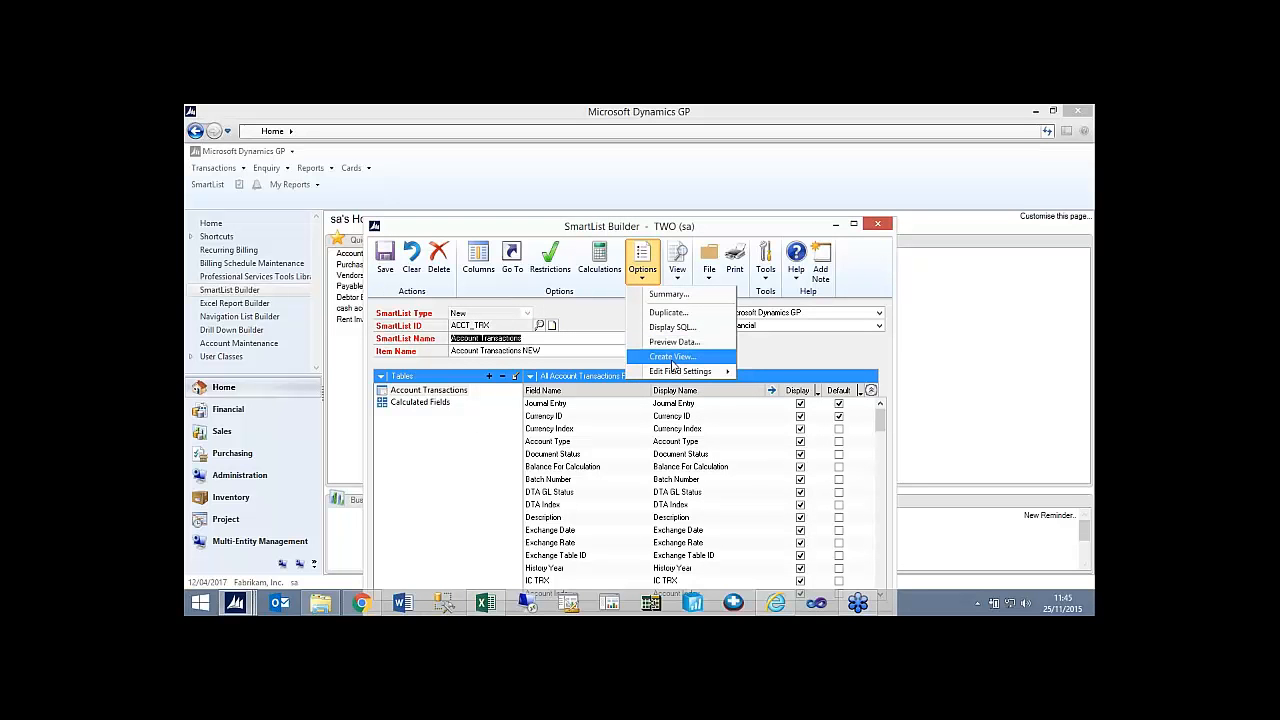
left_click(676, 268)
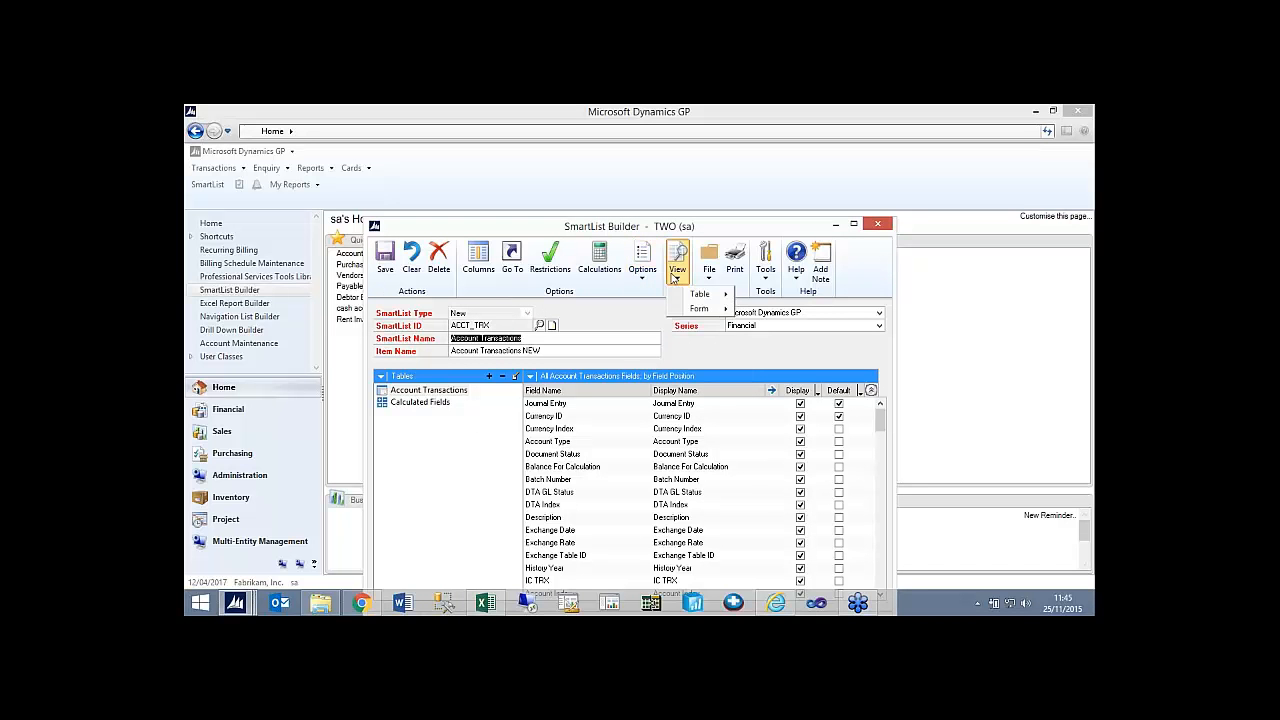
left_click(599, 265)
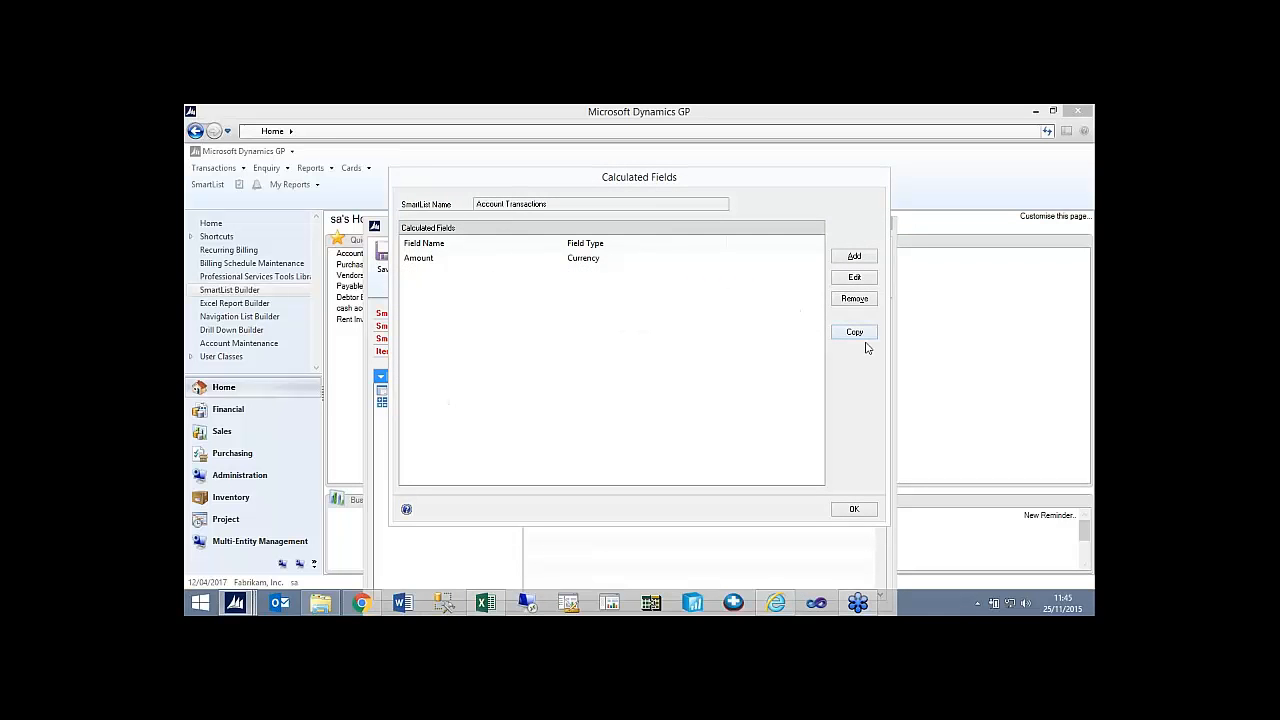
left_click(854, 511)
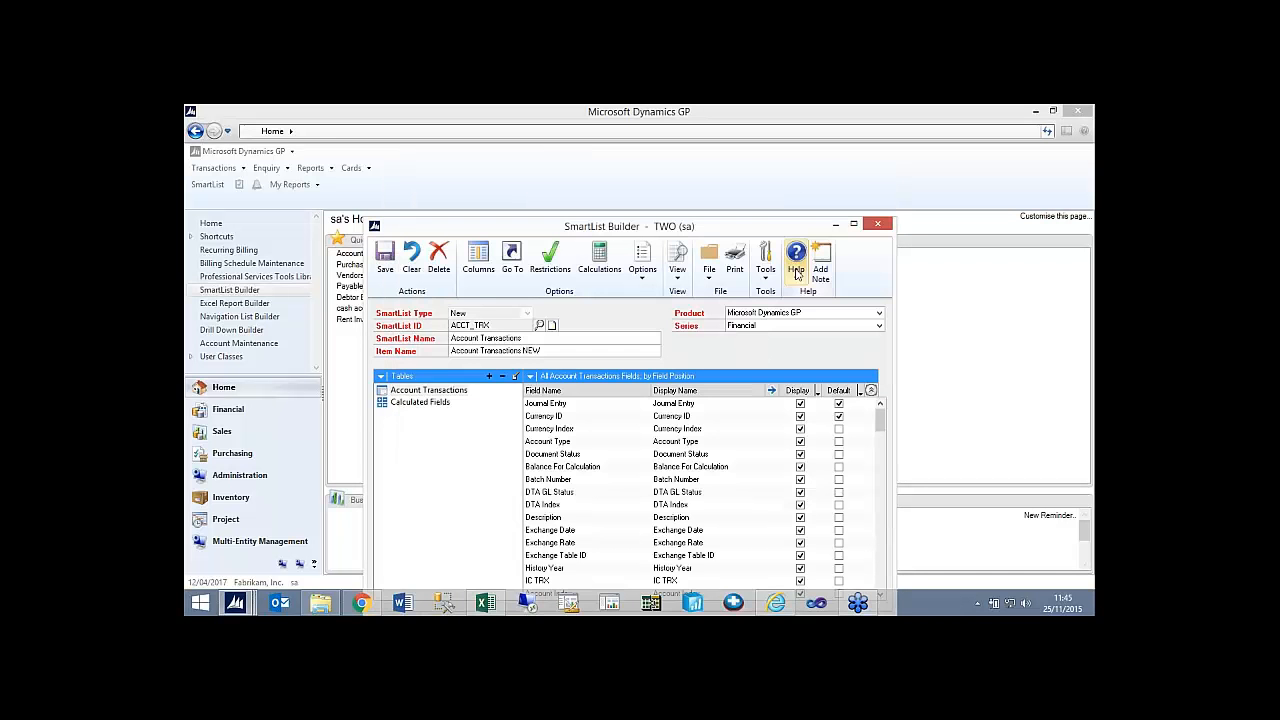
left_click(884, 223)
Start a new report in Excel Report Builder with the presenter's first name as Report ID and that name plus "Test" as Report Name.
left_click(257, 302)
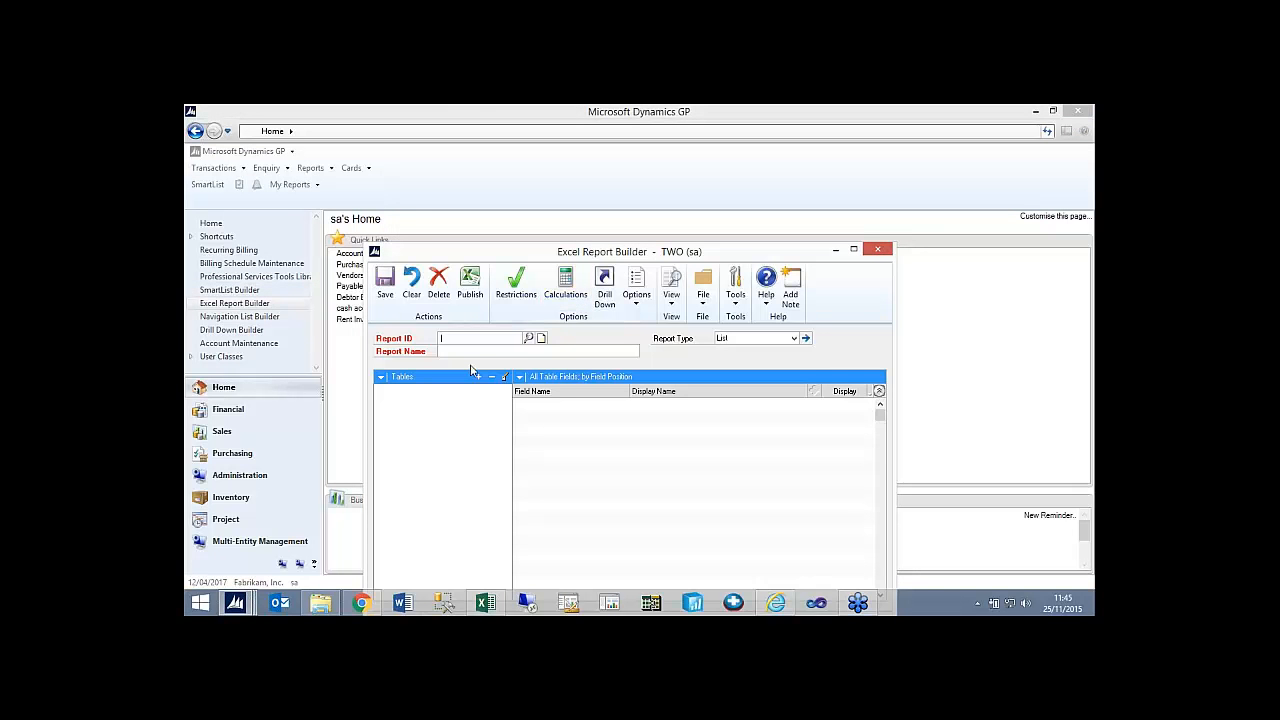
key("Tab")
type("Simon Test")
key("Tab")
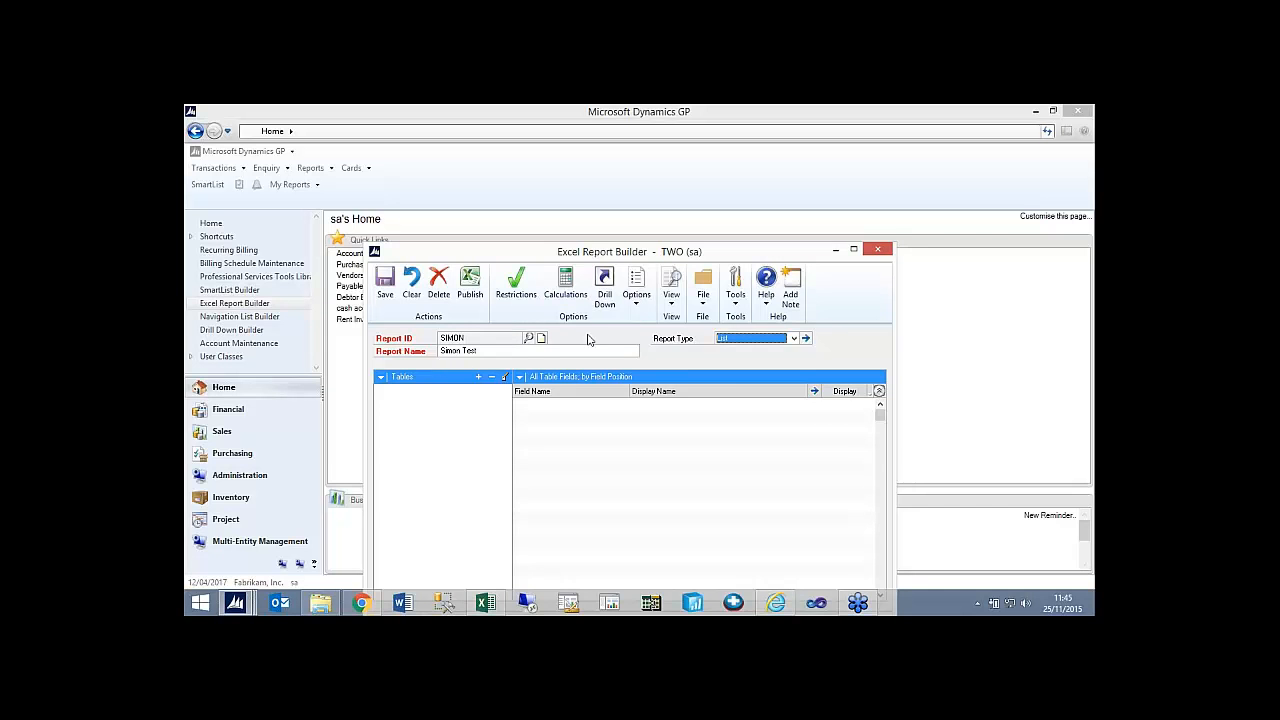
Try to duplicate the new Excel report and review the other options available for it.
left_click(636, 286)
left_click(643, 337)
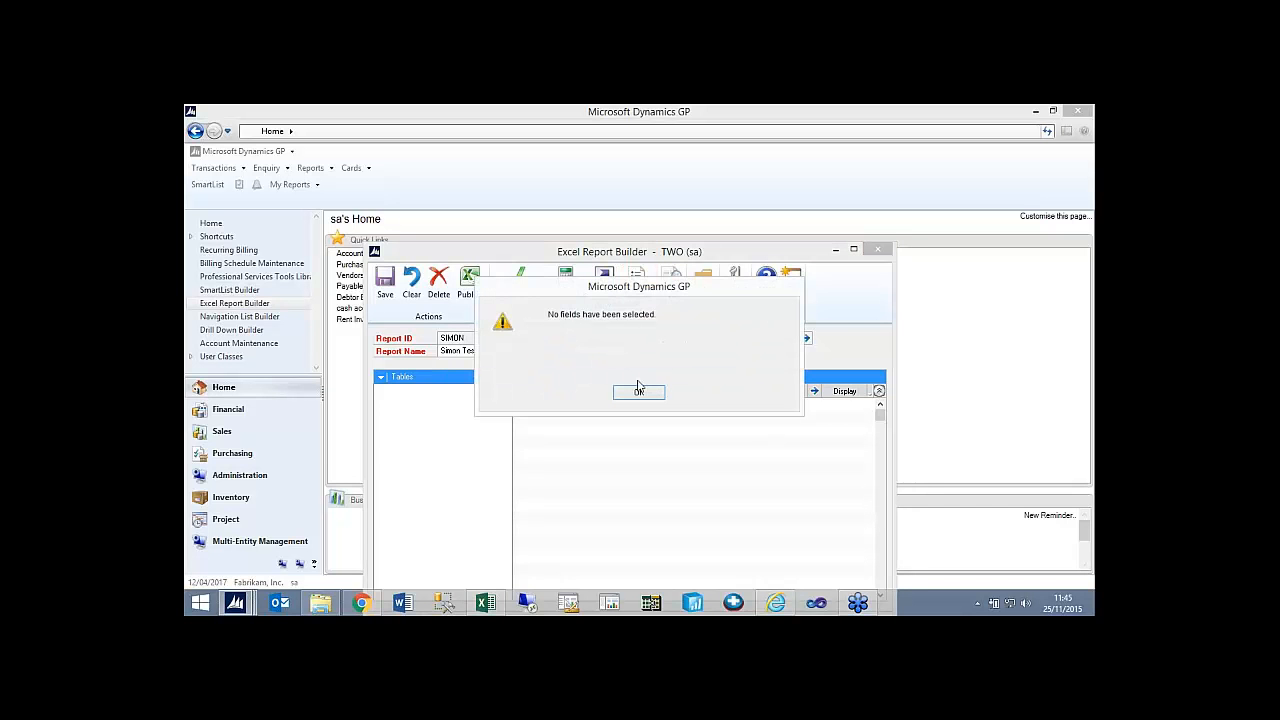
left_click(640, 391)
left_click(636, 290)
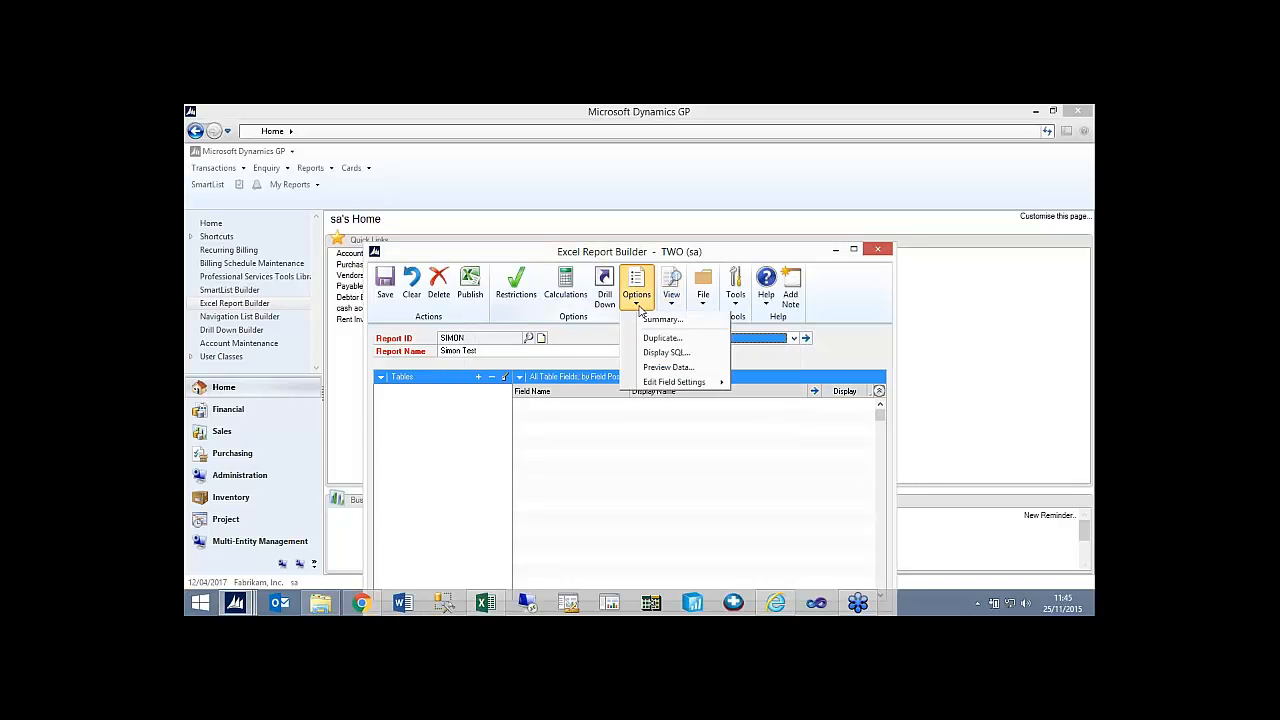
left_click(575, 332)
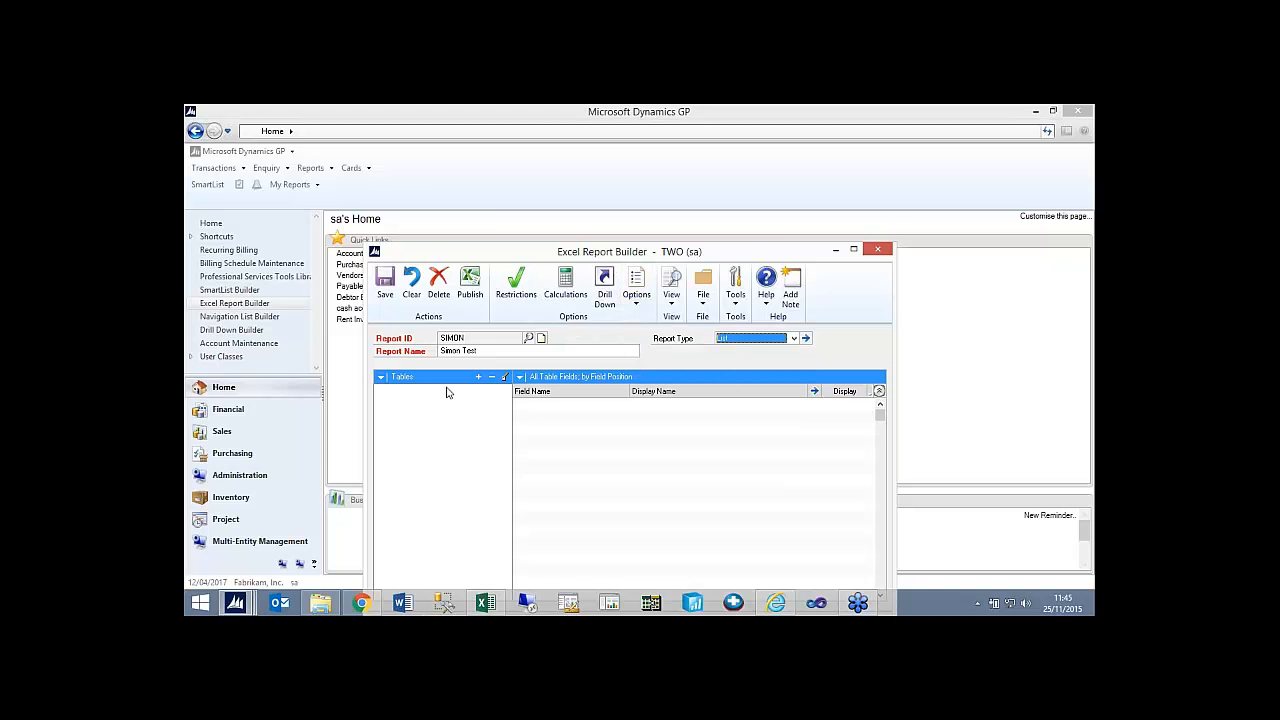
Add the Microsoft Dynamics GP table PM Creditor Master File from the Purchasing series to the report.
left_click(479, 377)
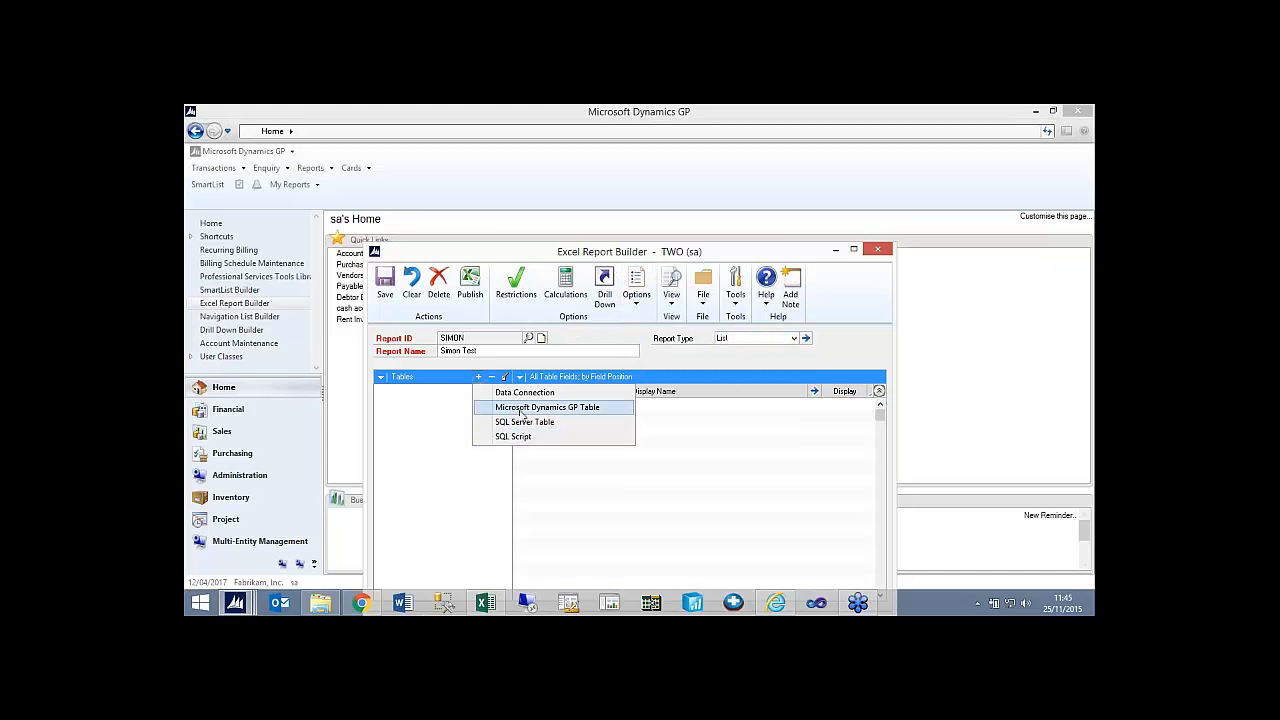
left_click(520, 409)
left_click(626, 260)
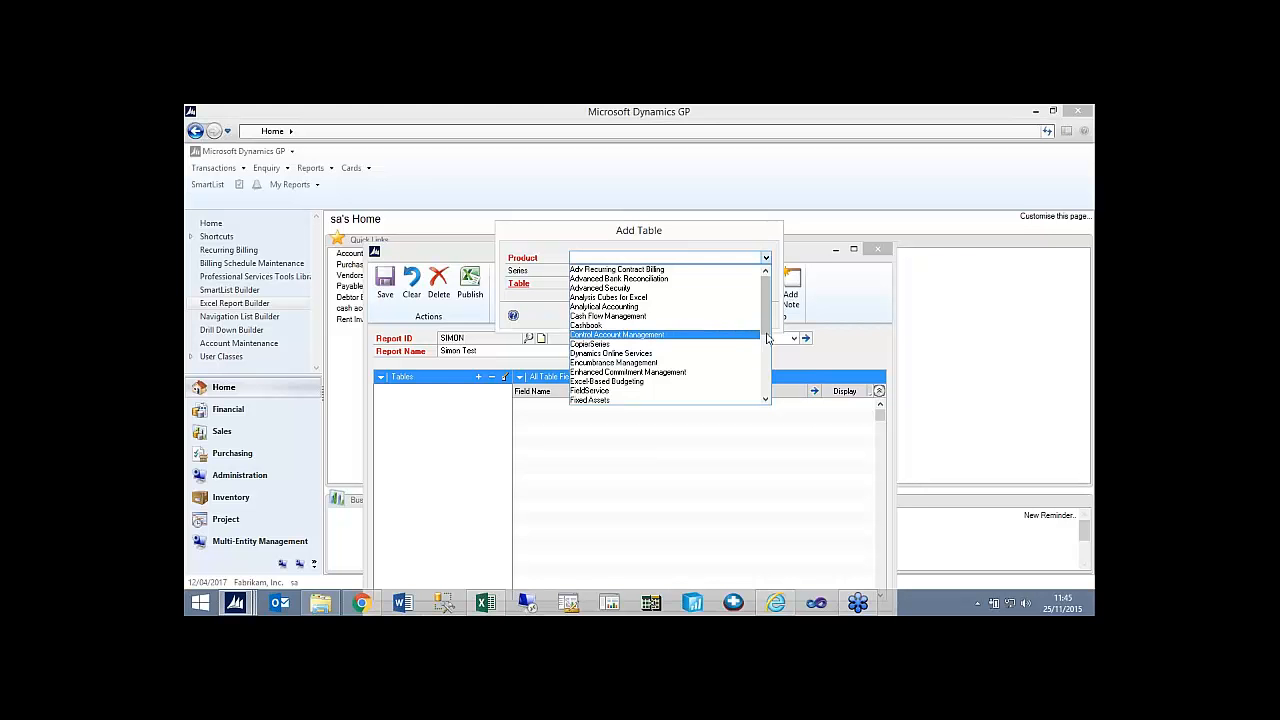
left_click_drag(766, 335, 766, 372)
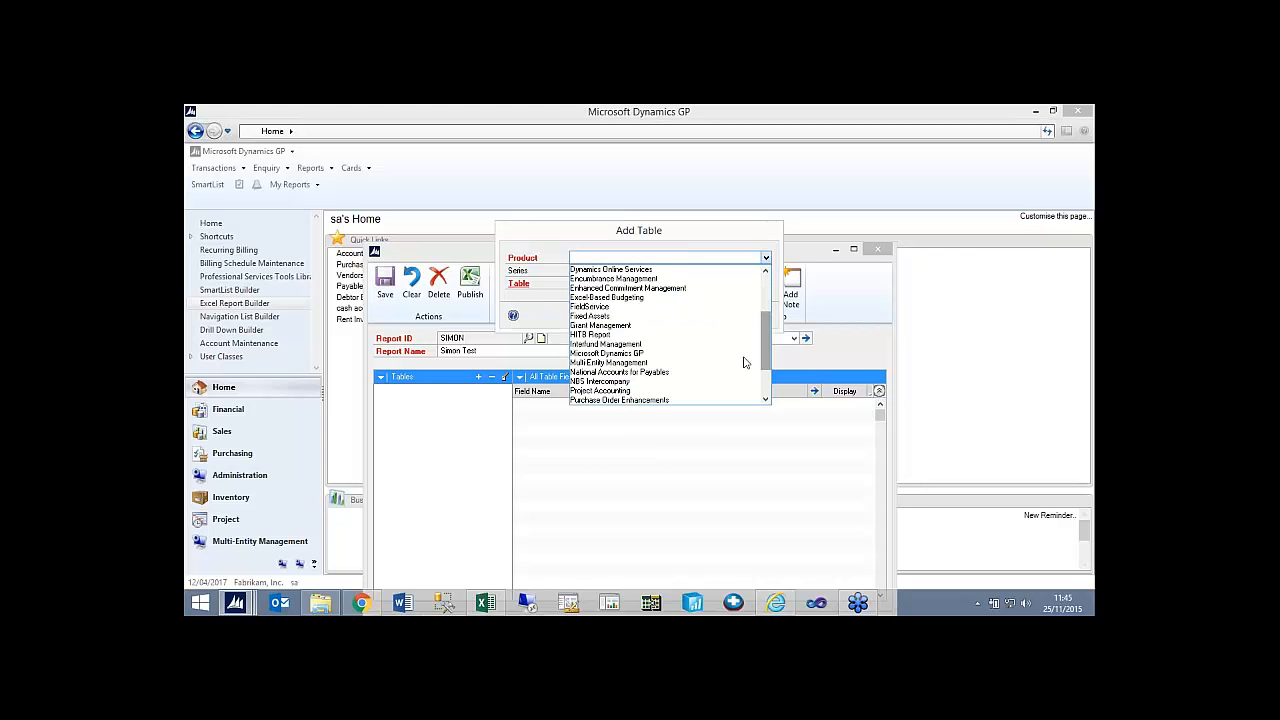
left_click(677, 357)
left_click(624, 274)
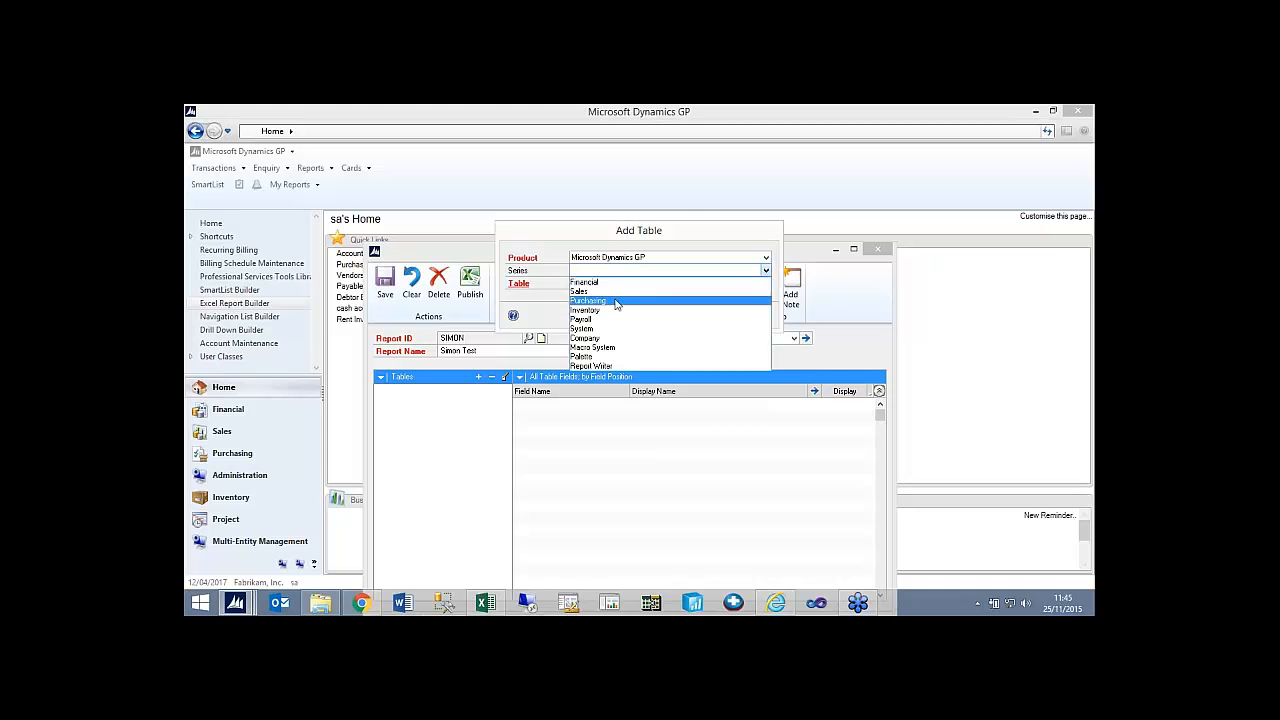
left_click(614, 300)
left_click(618, 285)
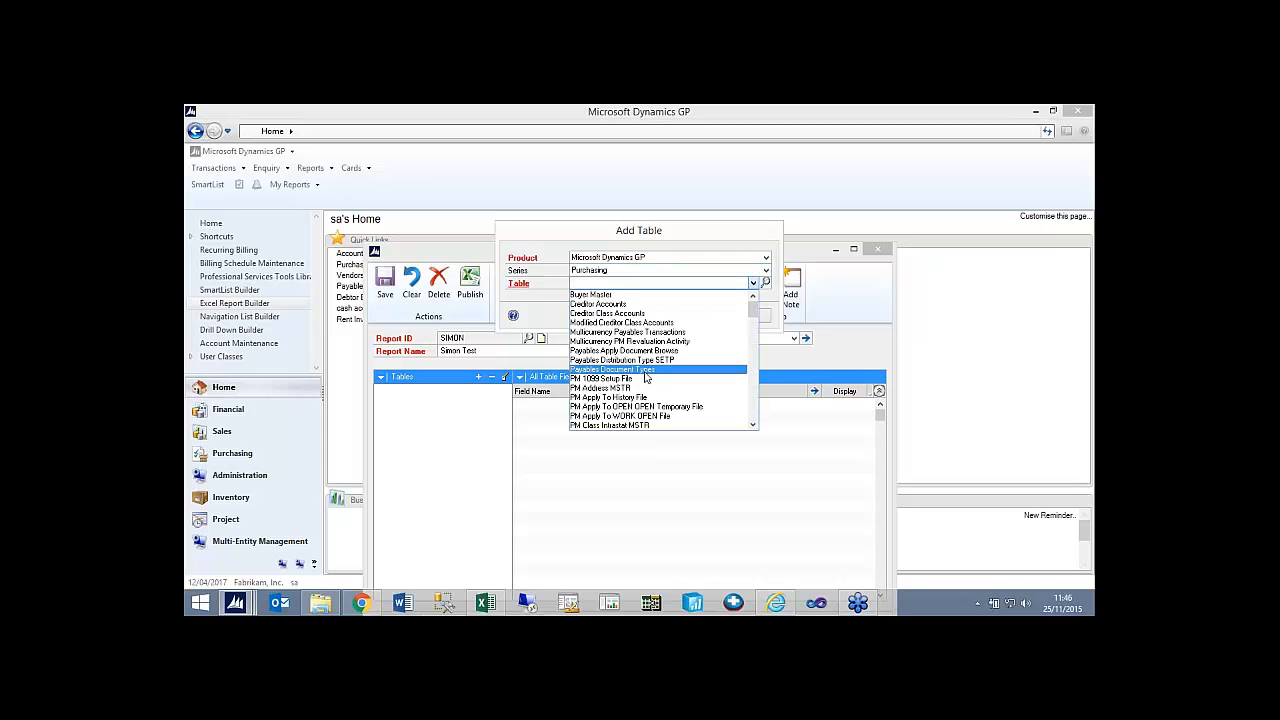
scroll(751, 428, "down", 3)
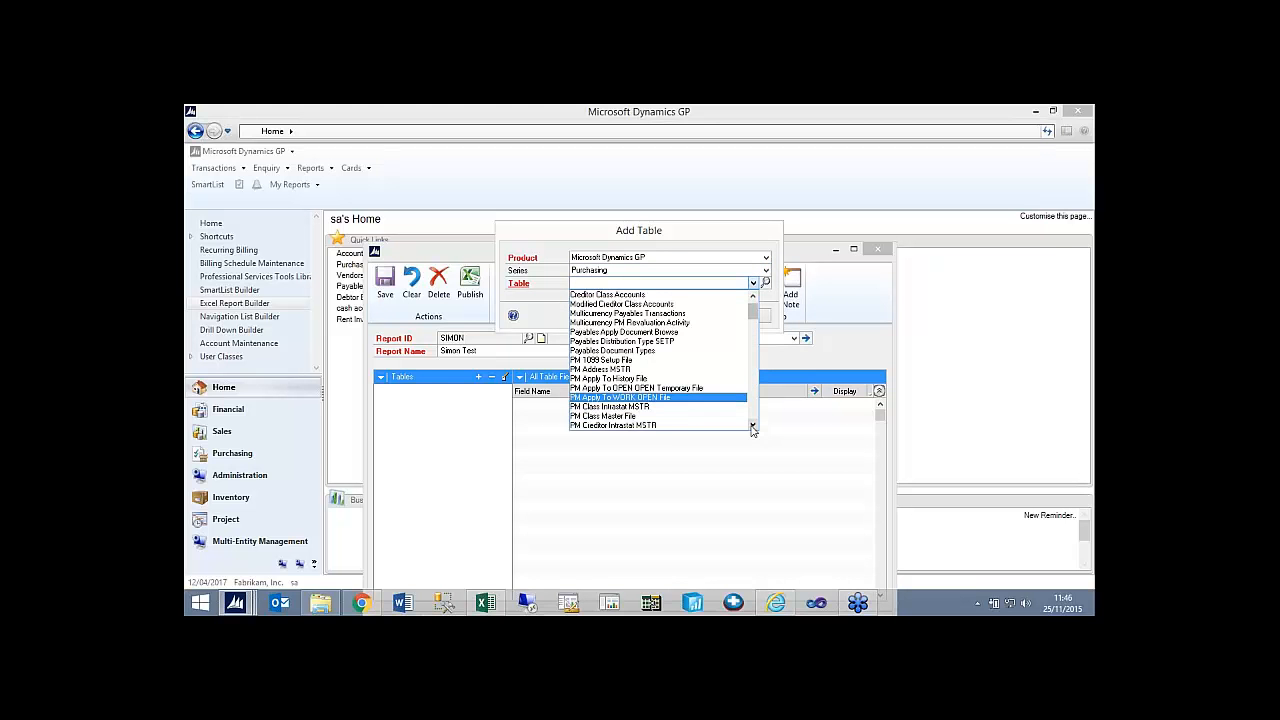
left_click(667, 389)
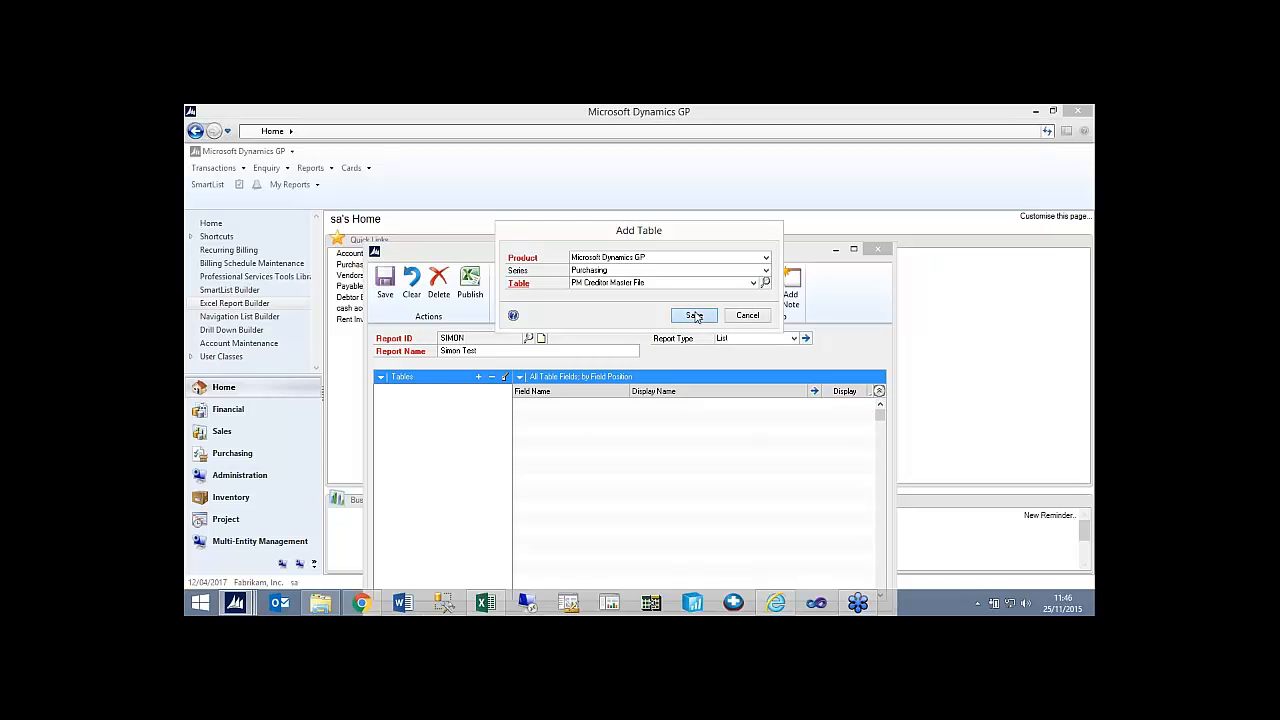
left_click(694, 316)
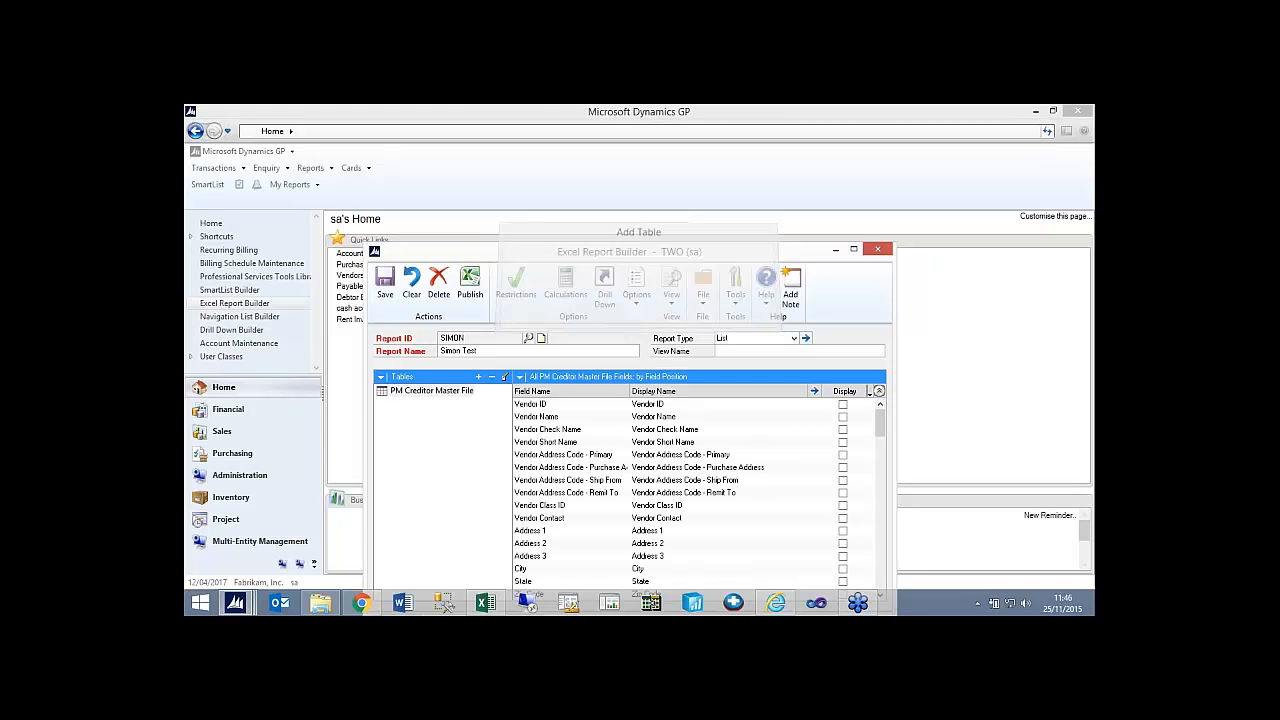
Switch the report type to Pivot Table and back to List.
left_click(794, 339)
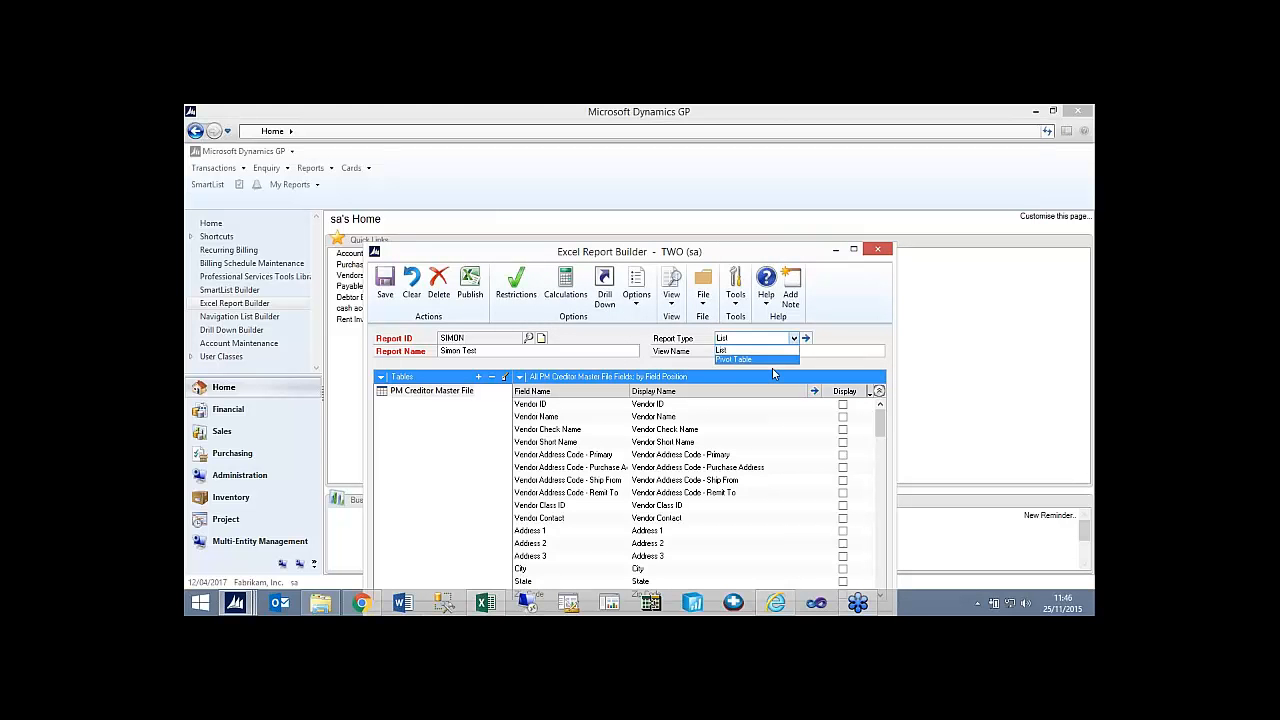
left_click(771, 361)
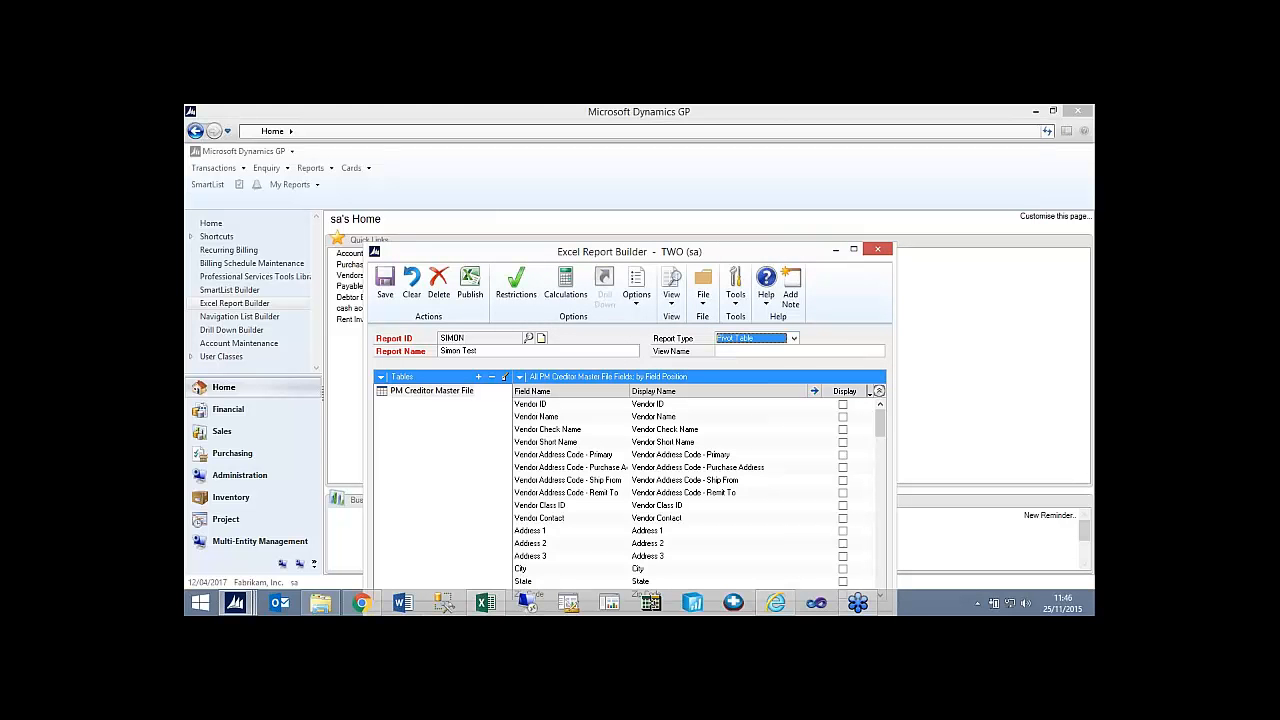
left_click(775, 344)
left_click(765, 350)
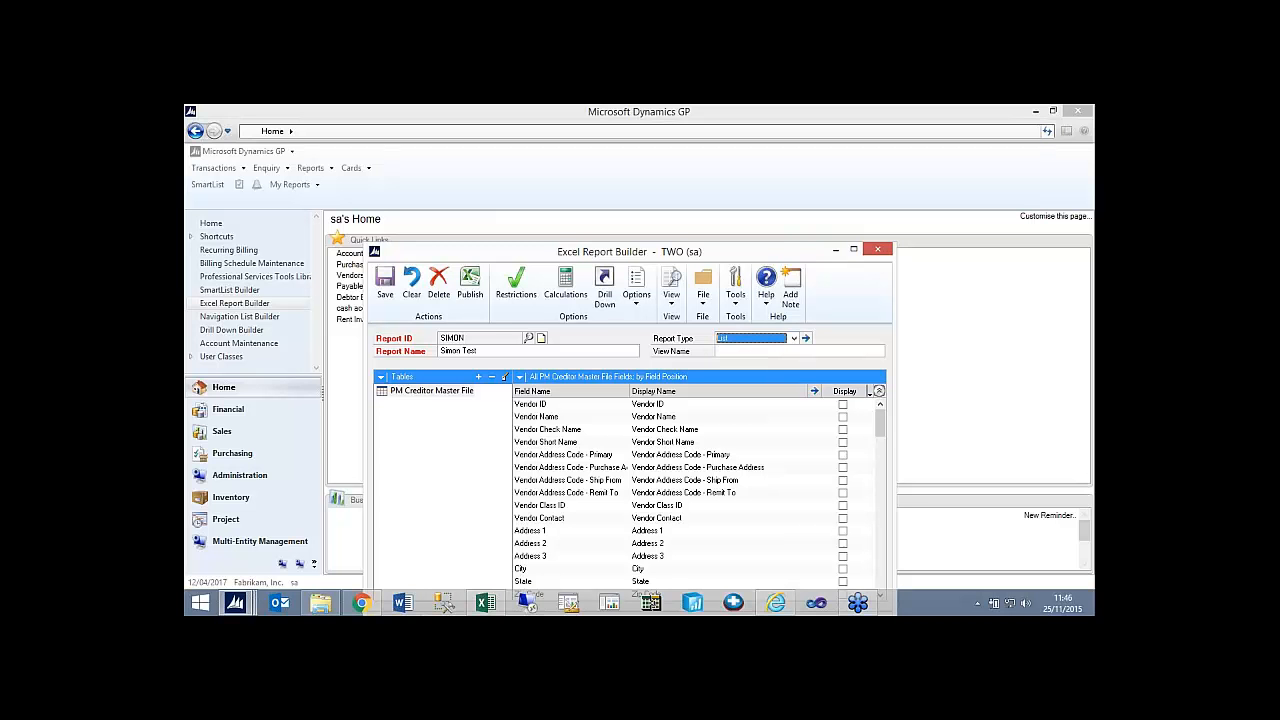
Fill in the report's View Name and mark all PM Creditor Master File fields for display.
left_click(735, 351)
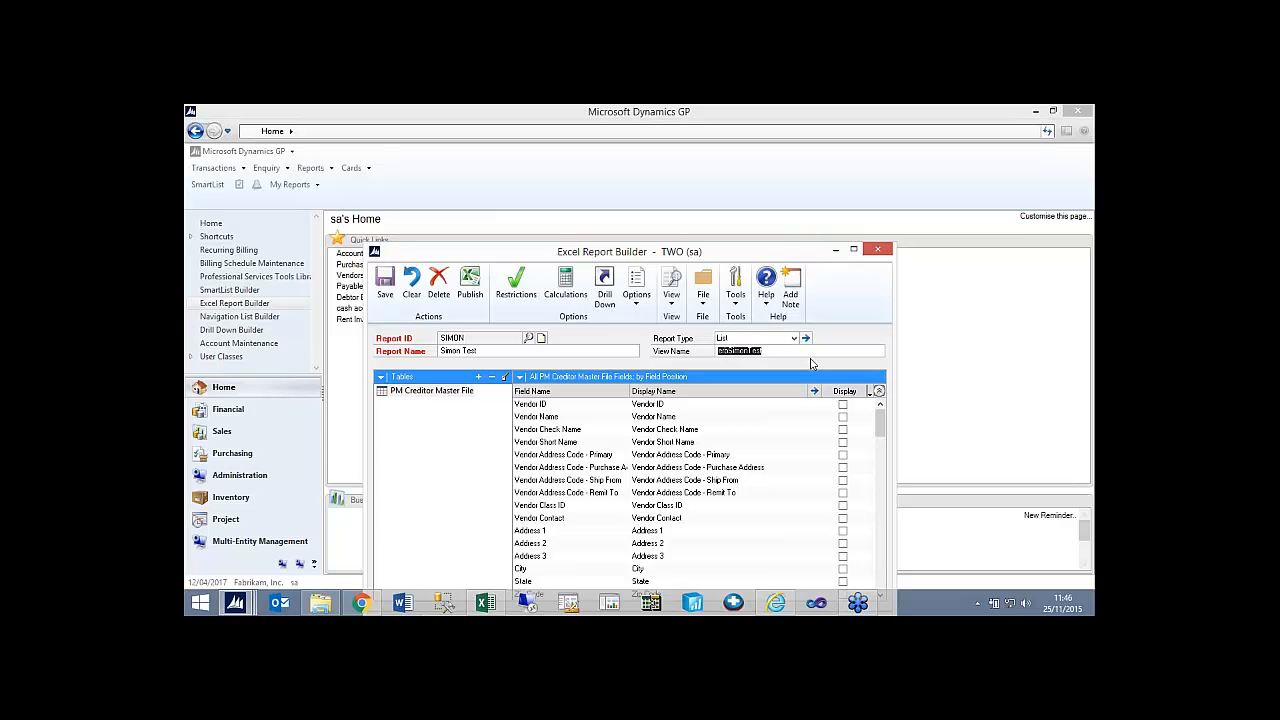
left_click(878, 391)
left_click(876, 406)
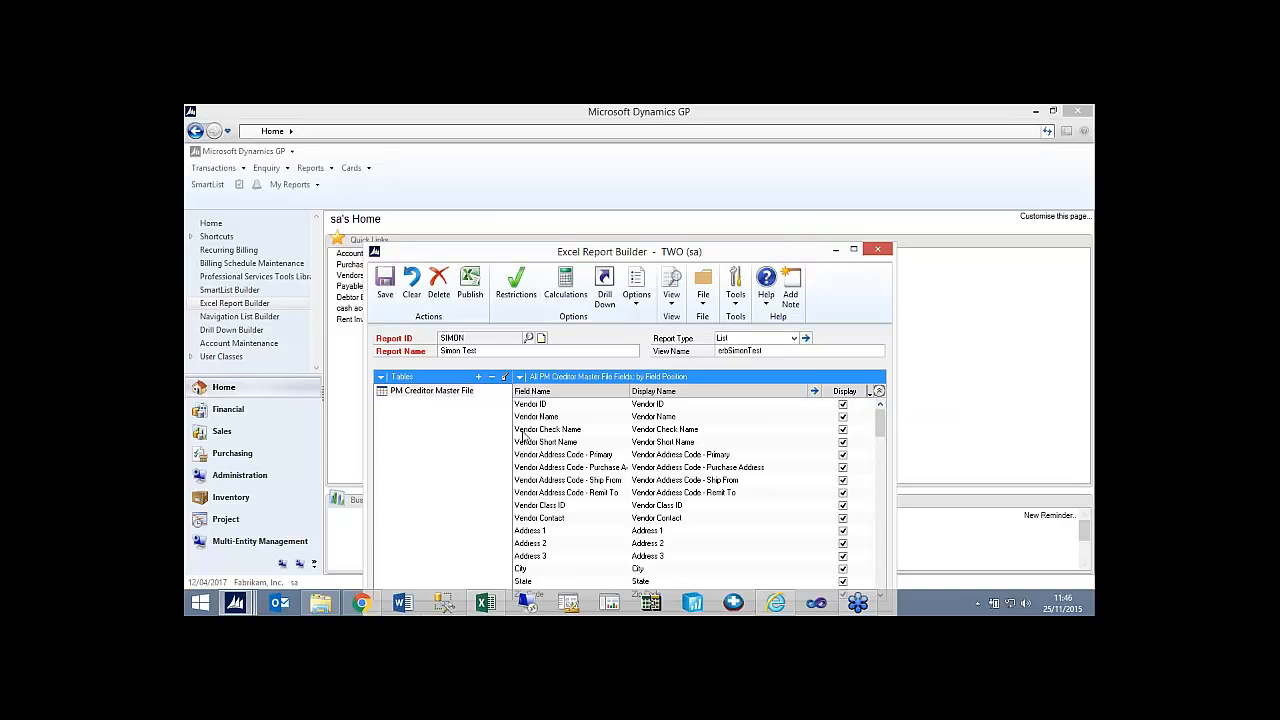
Review the restriction conditions available for the PM Creditor Master File and leave the restrictions without adding one.
left_click(518, 298)
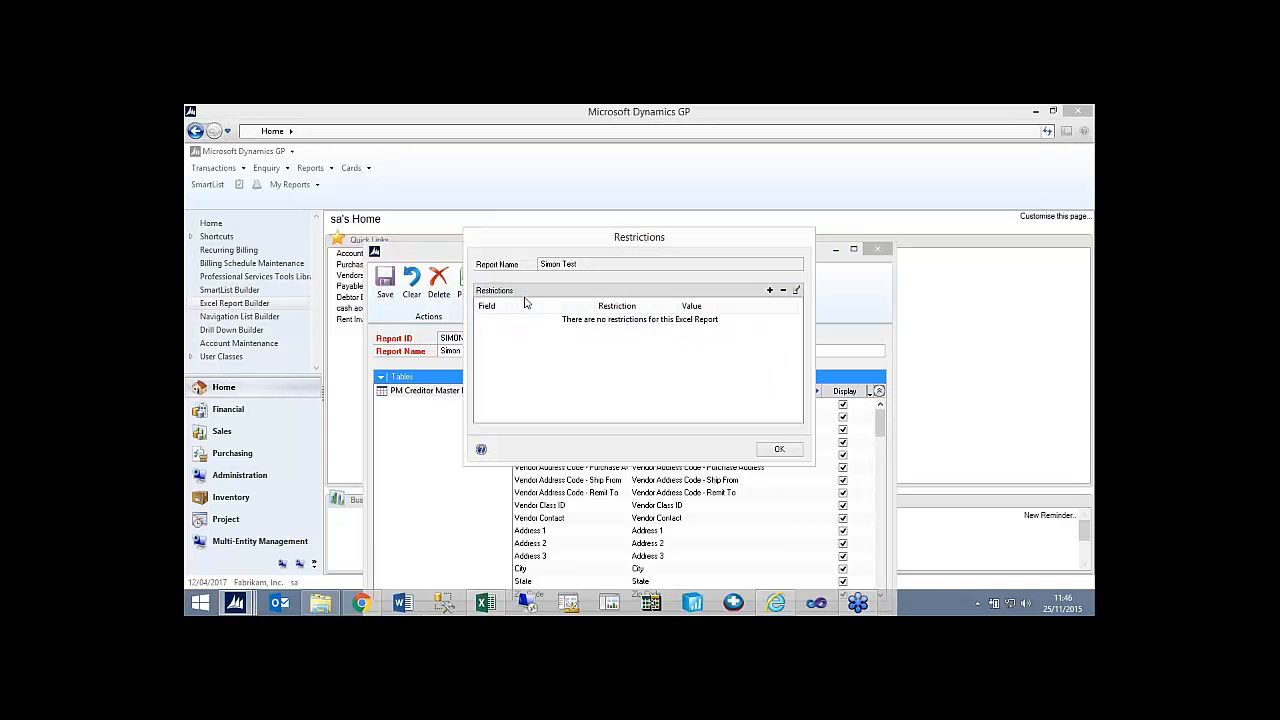
left_click(769, 290)
left_click(702, 289)
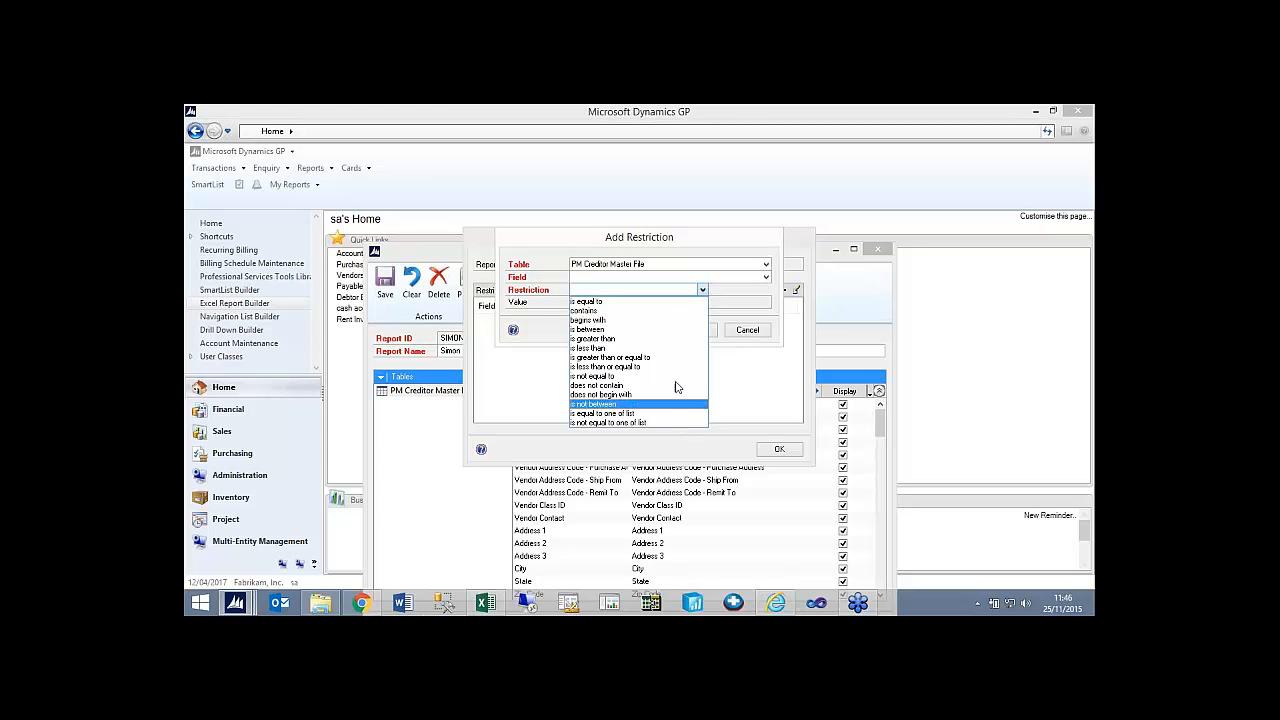
left_click(750, 331)
left_click(748, 330)
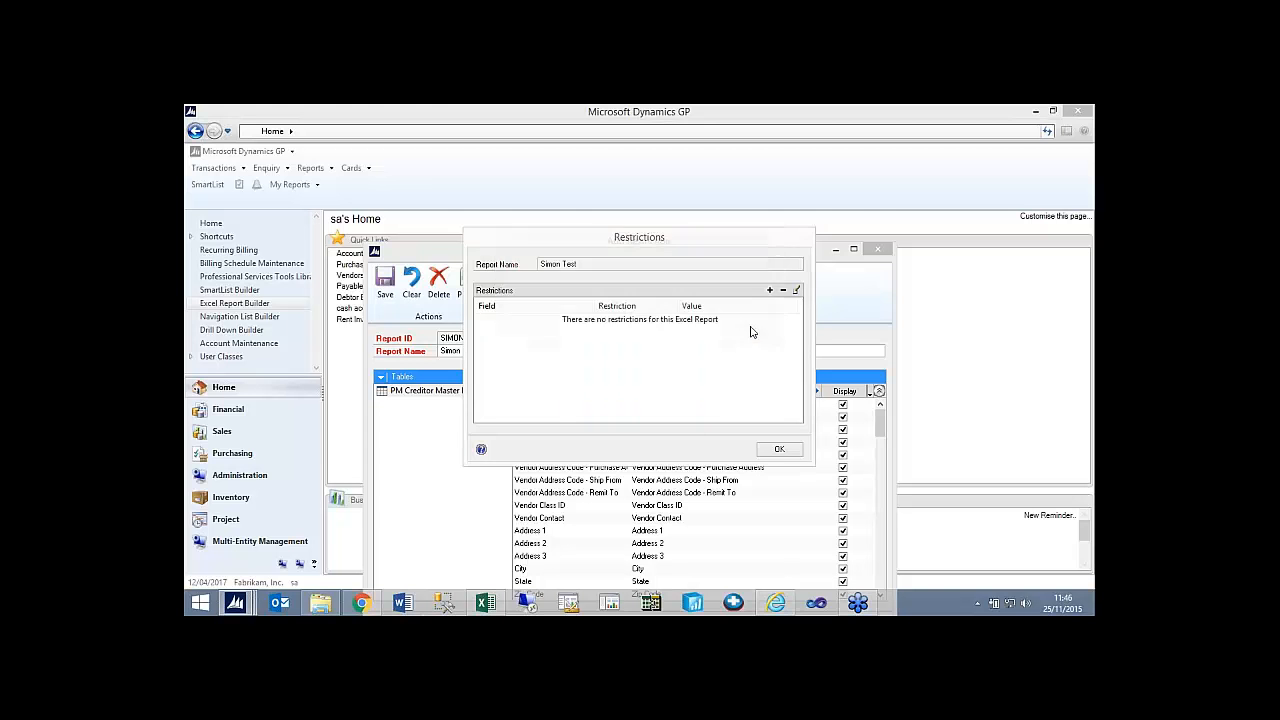
left_click(779, 449)
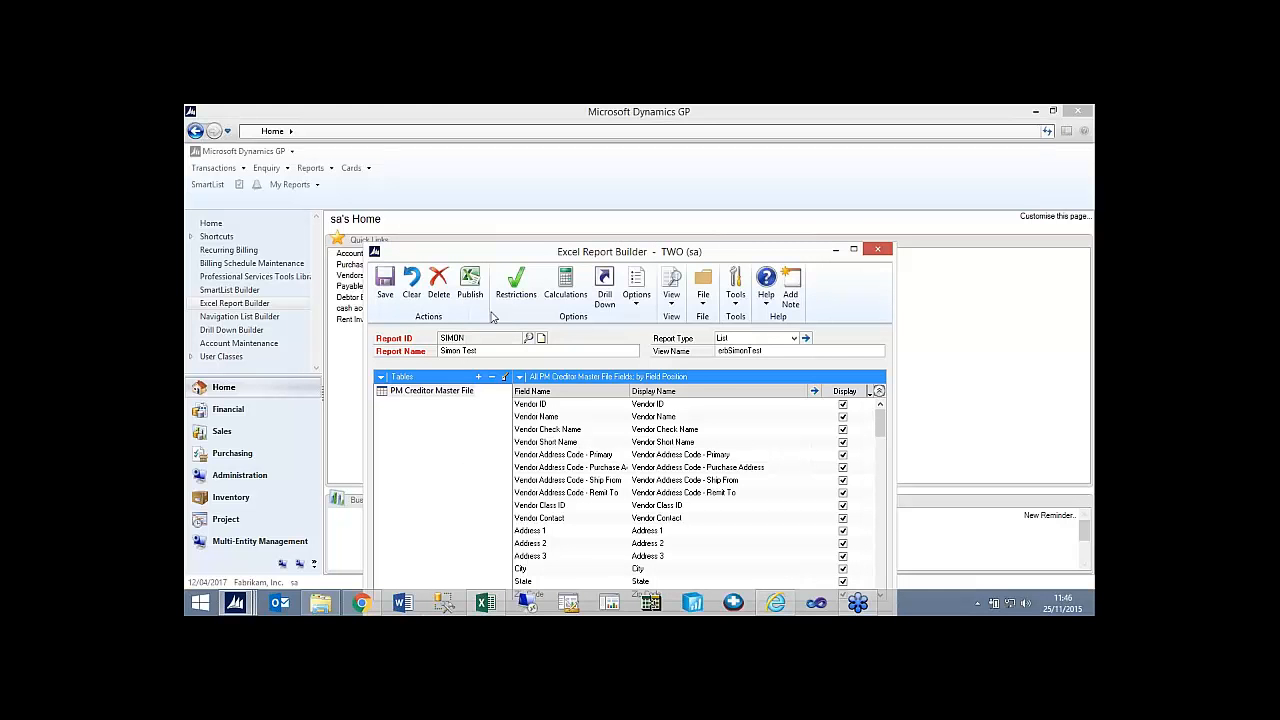
Review the report's publishing destinations and database role permissions, cancel publishing, and close Excel Report Builder.
left_click(635, 300)
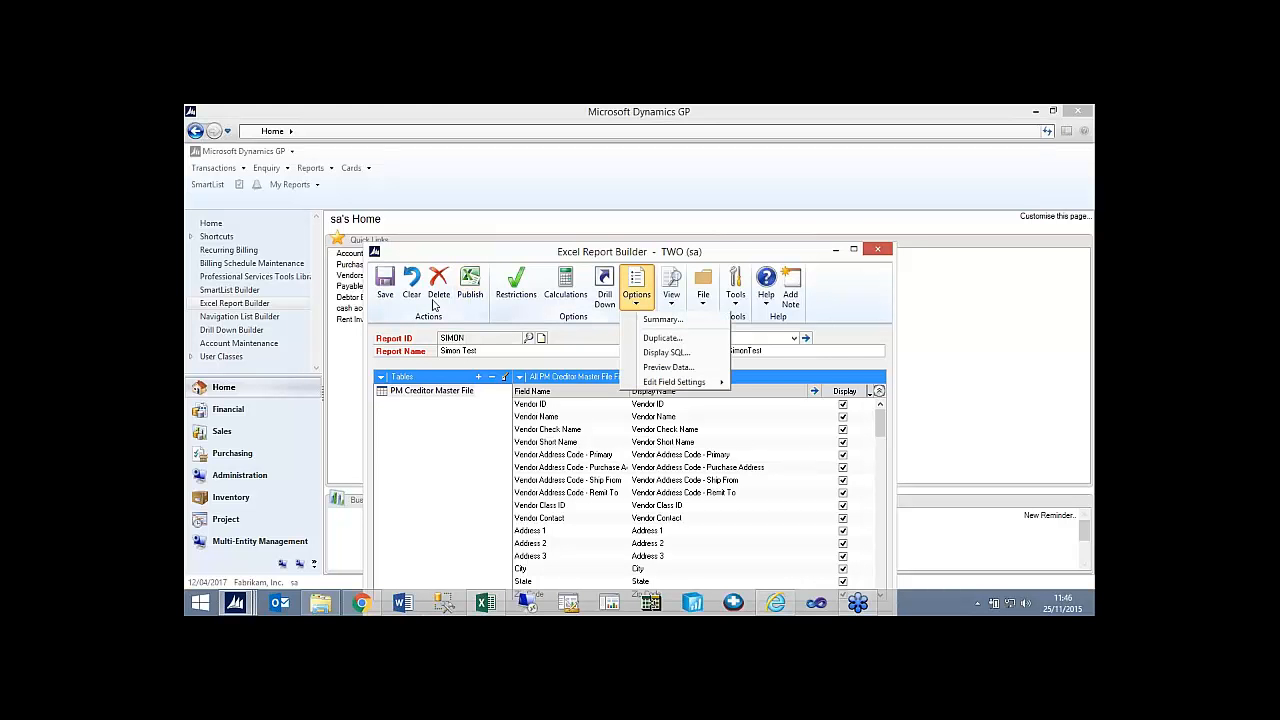
left_click(465, 290)
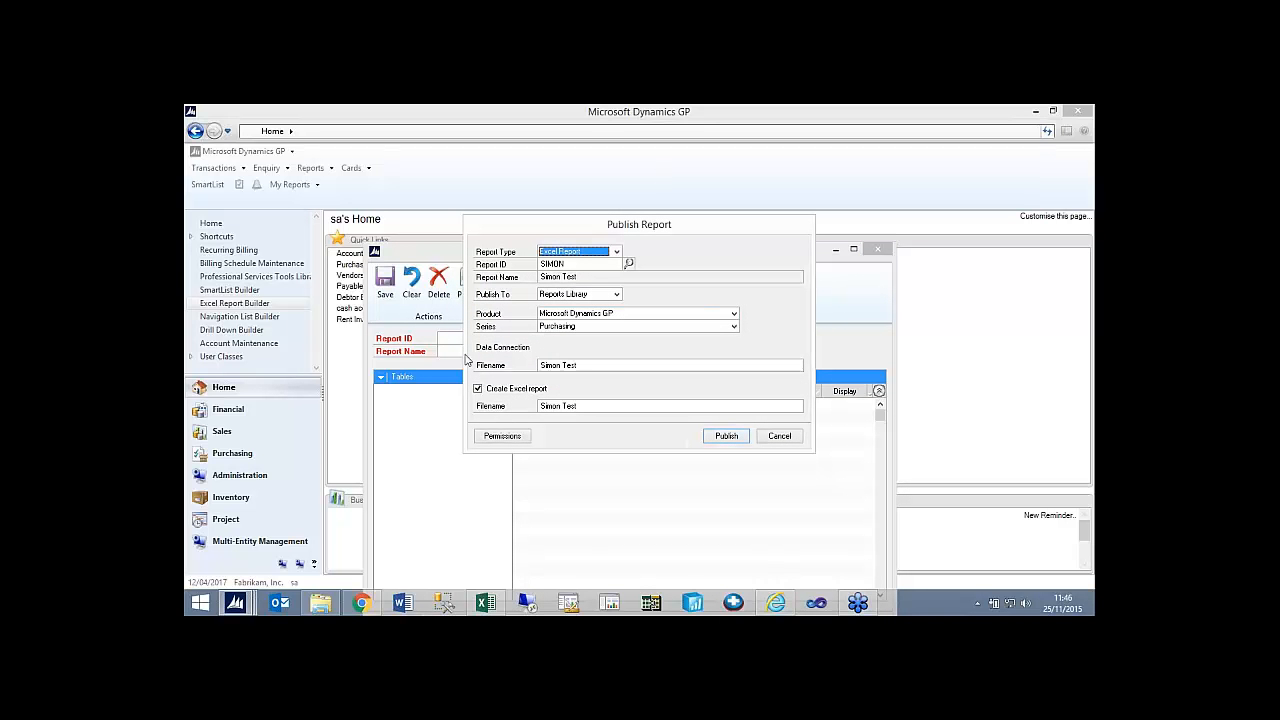
left_click(598, 297)
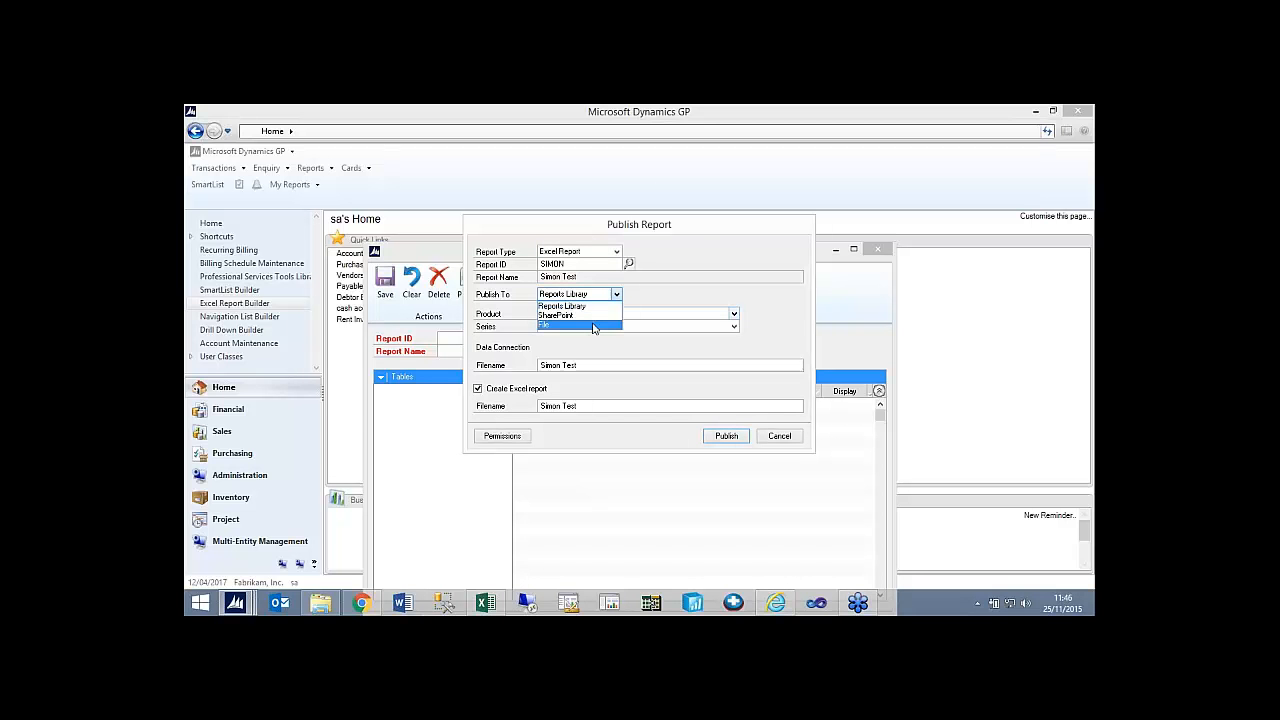
left_click(512, 438)
left_click(503, 436)
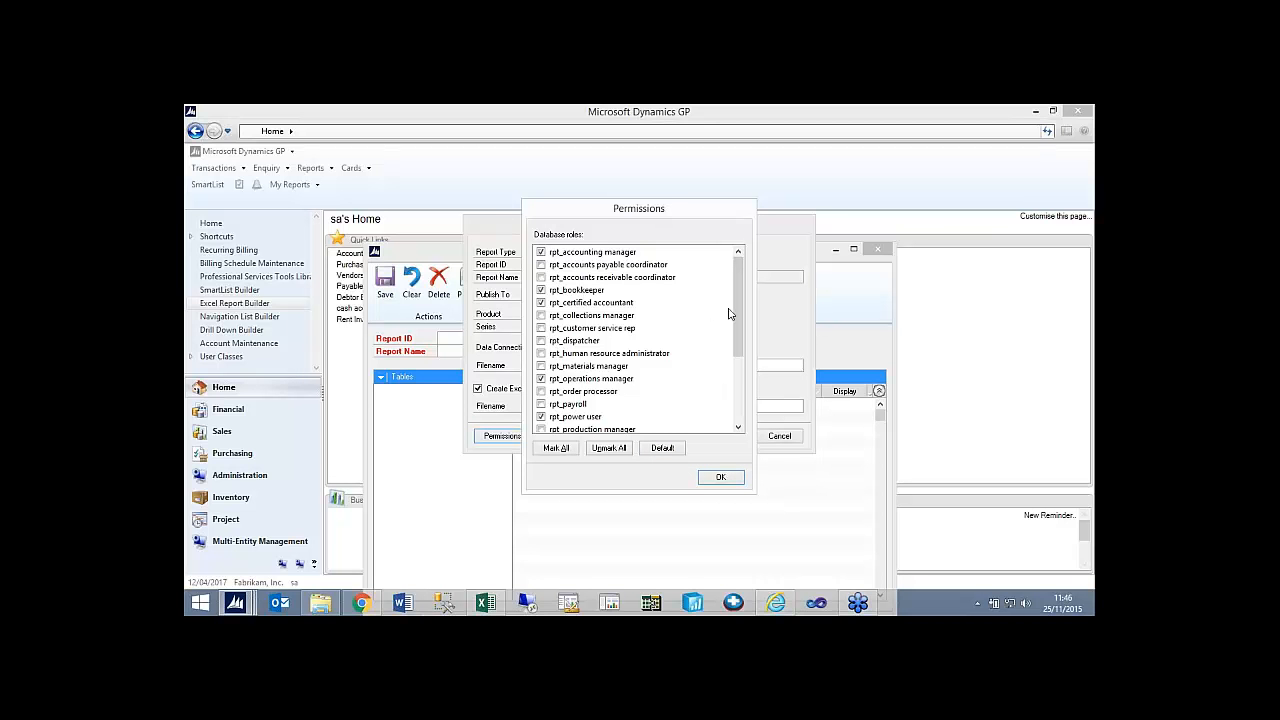
left_click(722, 476)
left_click(779, 436)
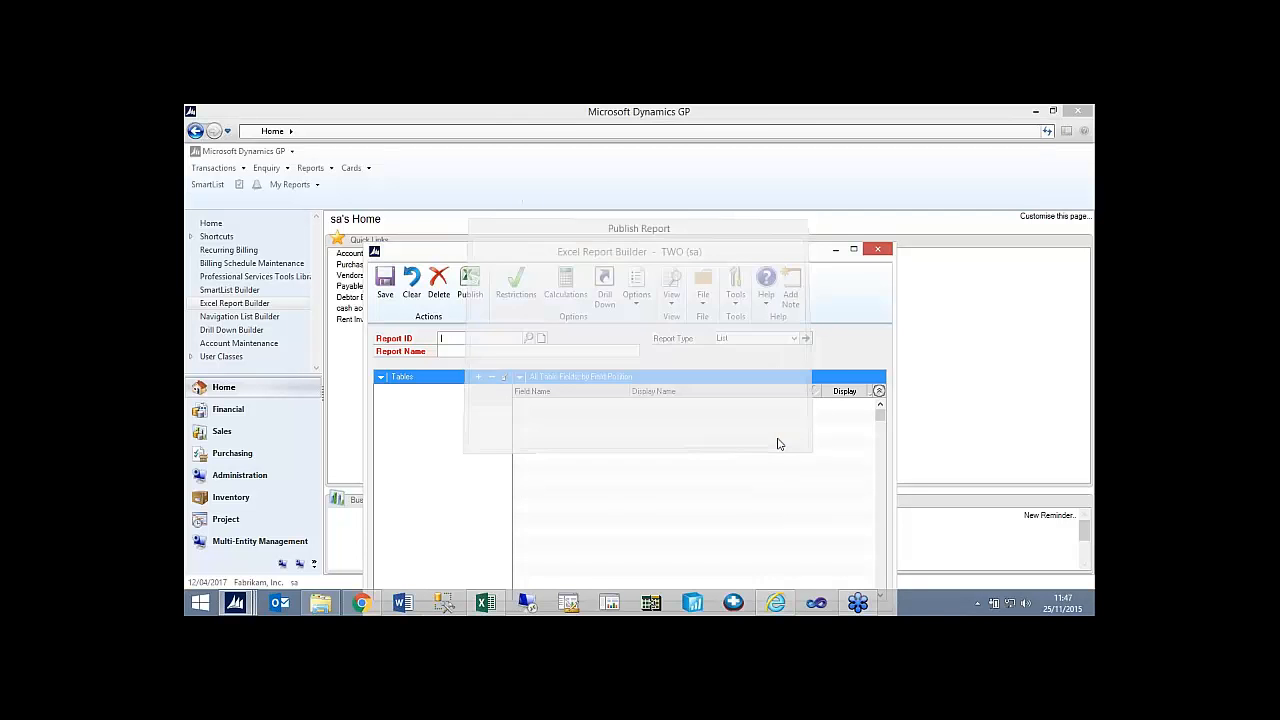
left_click(878, 250)
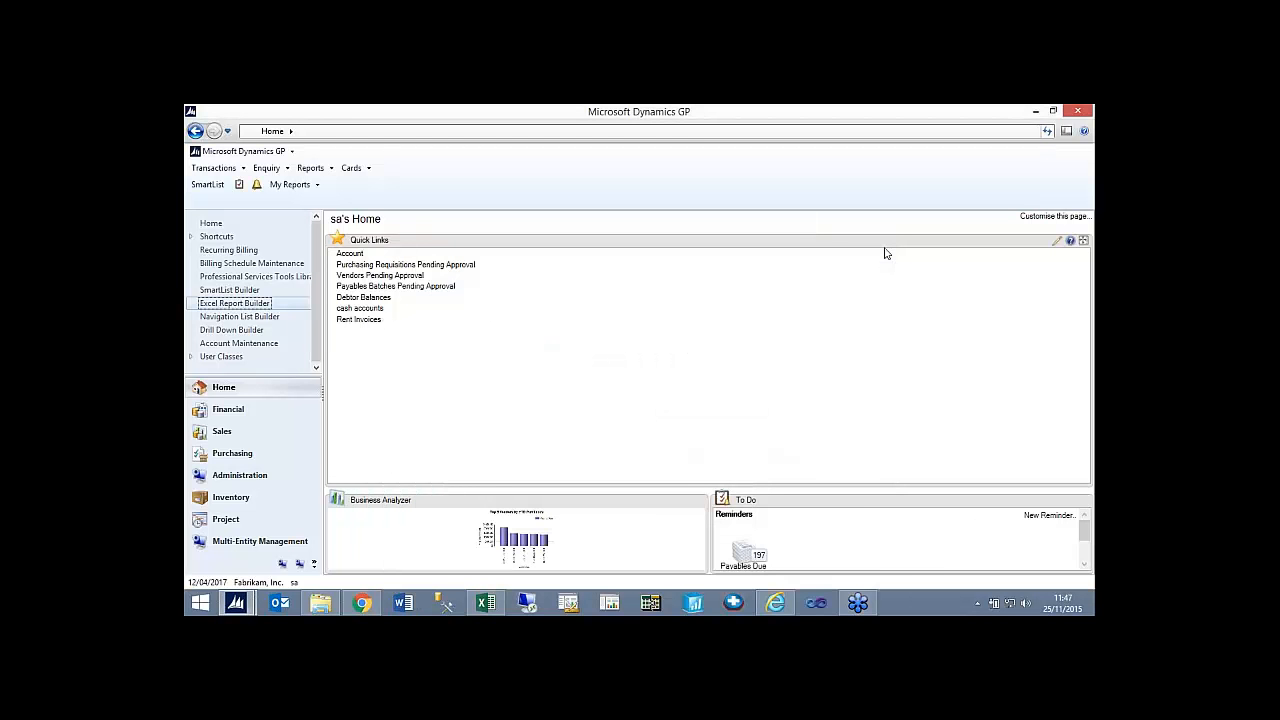
Start a list in Navigation List Builder with ID TEST and the presenter's first name plus "Test" as List Name.
left_click(258, 317)
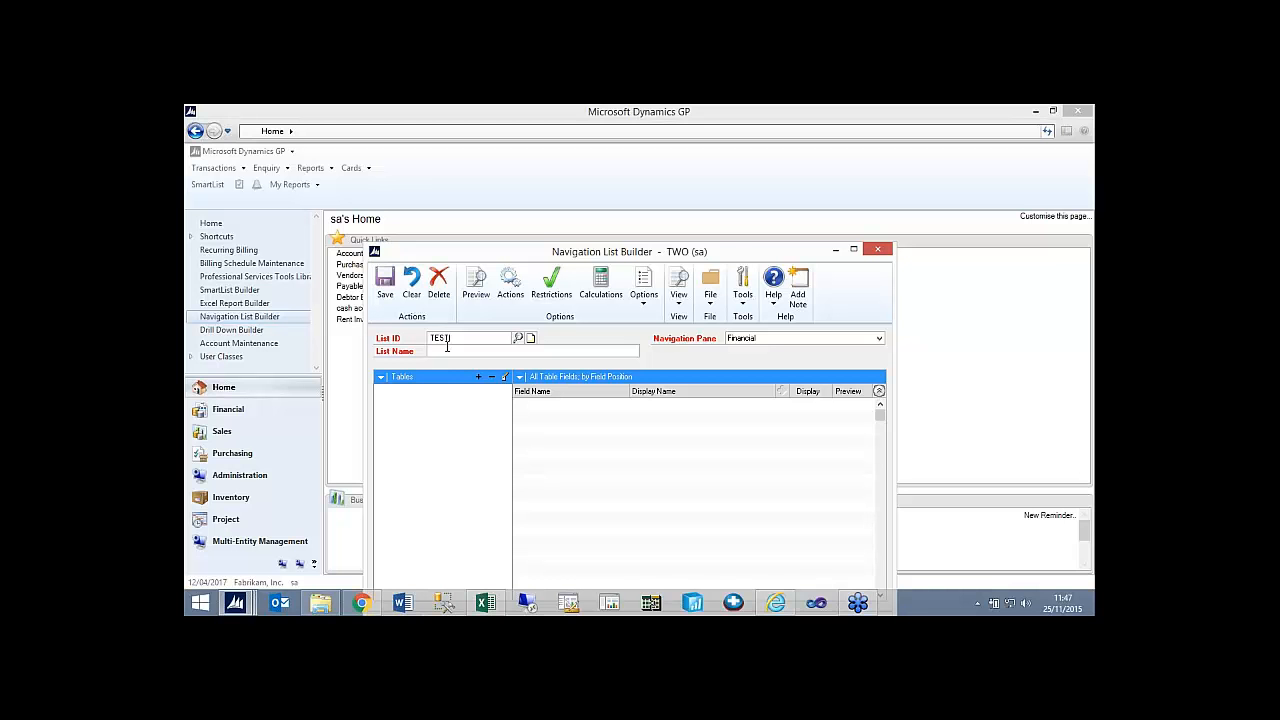
key("Tab")
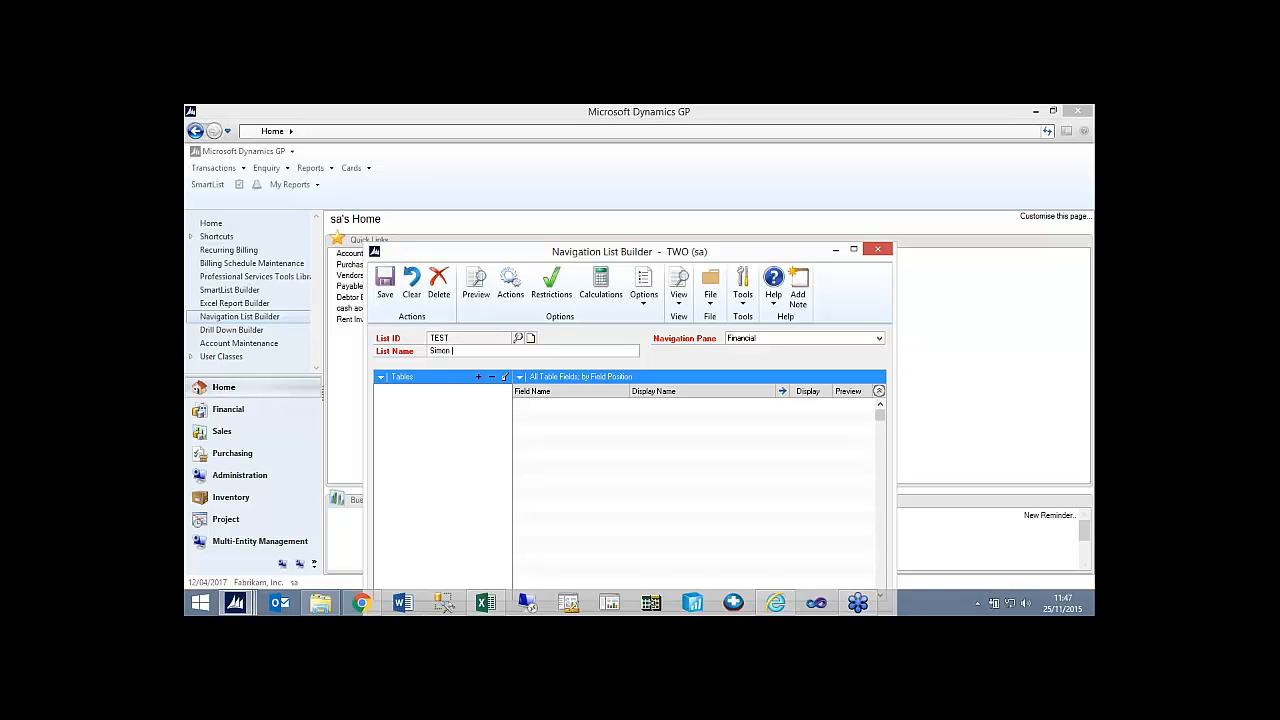
type("Simon Test")
key("Tab")
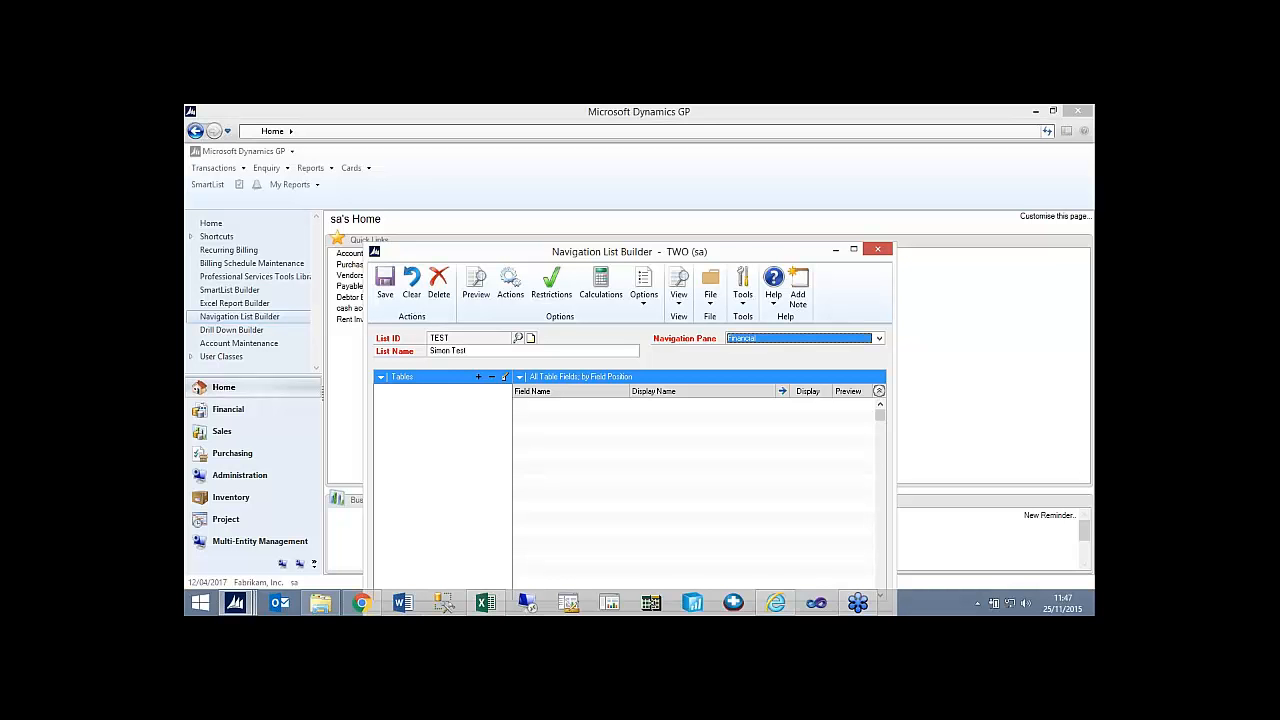
Assign the new navigation list to the Purchasing navigation pane.
left_click(759, 342)
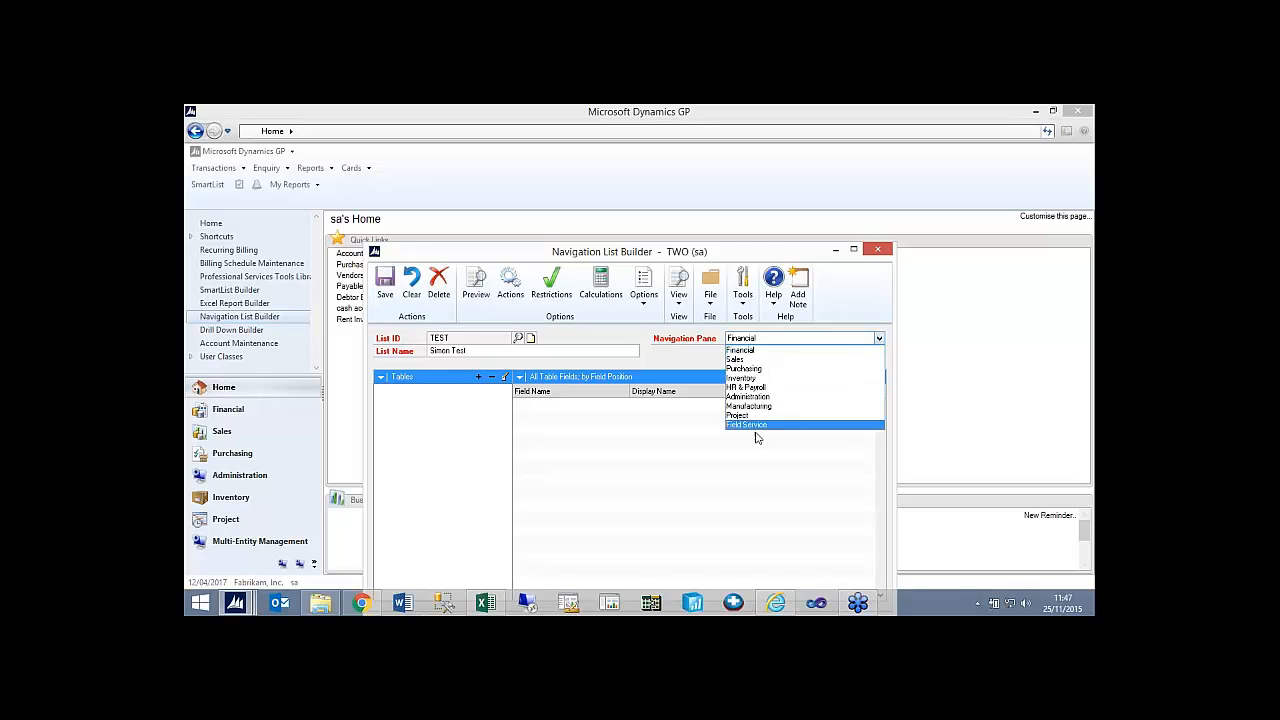
left_click(758, 350)
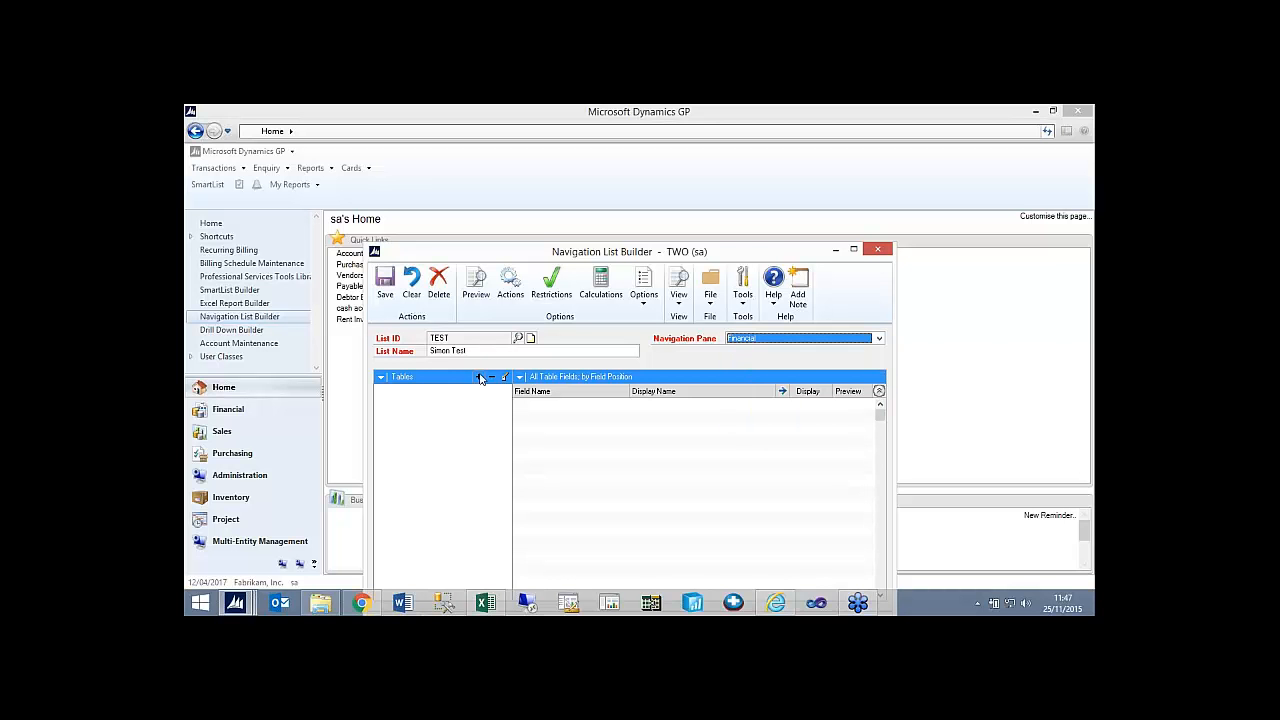
left_click(732, 343)
left_click(740, 372)
Add the Microsoft Dynamics GP table PM Creditor Master File from the Purchasing series, with Vendor ID as its key field.
left_click(478, 378)
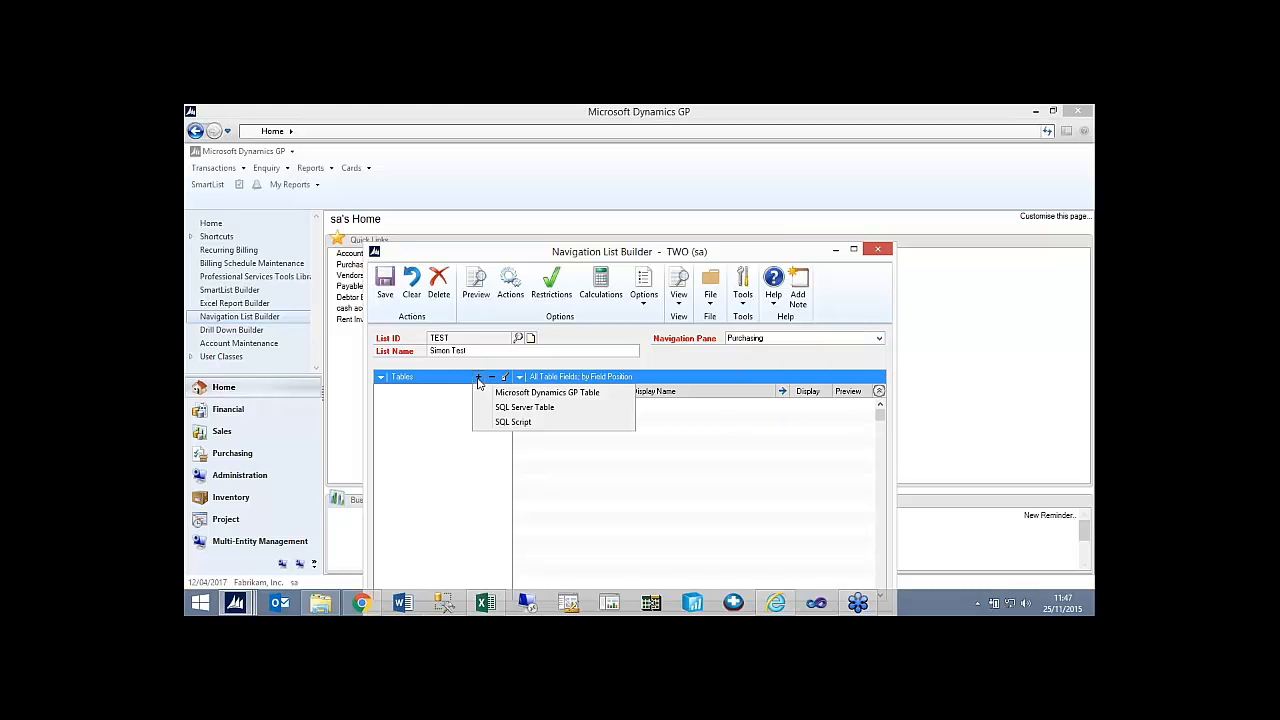
left_click(530, 392)
left_click(640, 260)
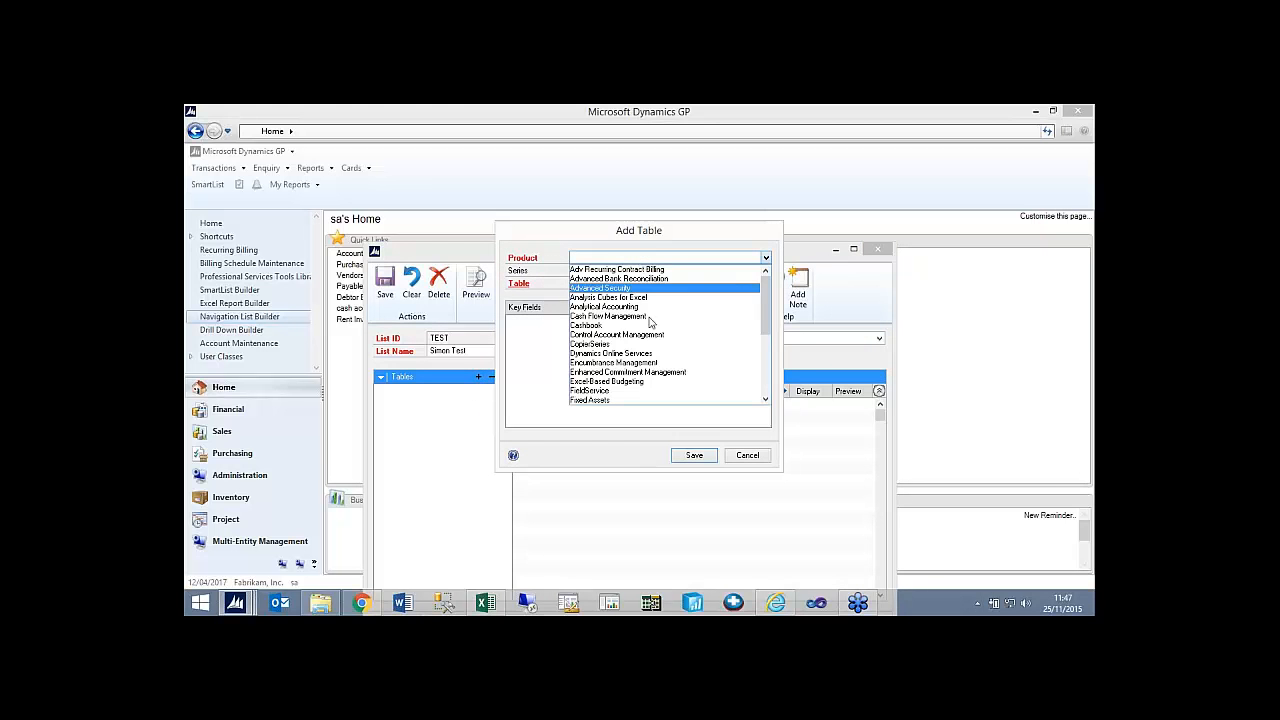
scroll(700, 370, "down", 5)
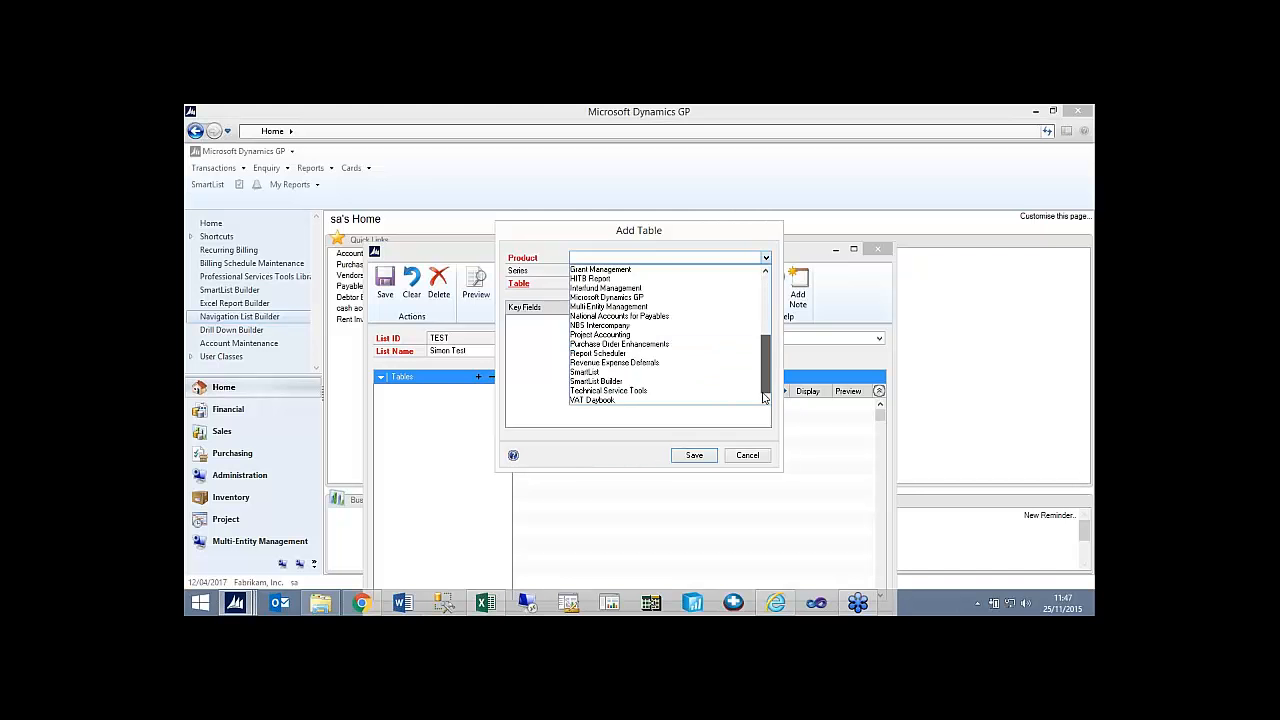
left_click(675, 297)
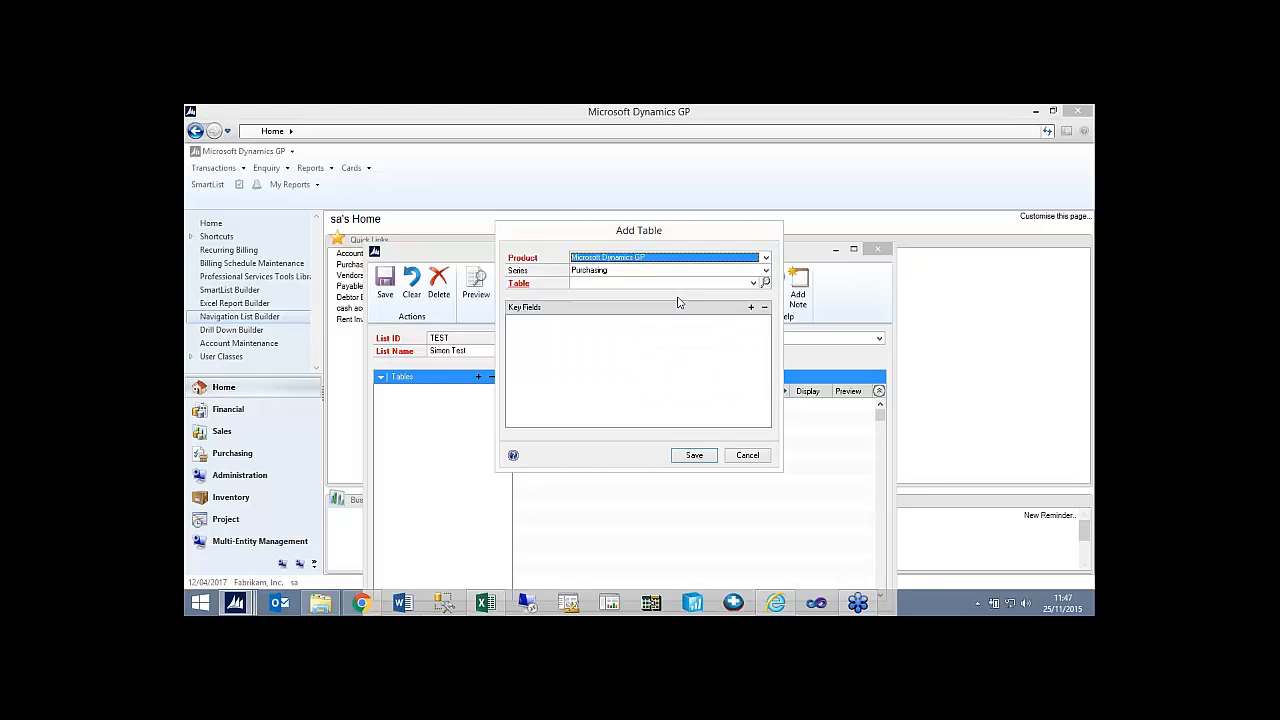
left_click(753, 283)
mouse_move(757, 322)
left_mouse_down()
mouse_move(757, 347)
mouse_move(751, 321)
left_mouse_up()
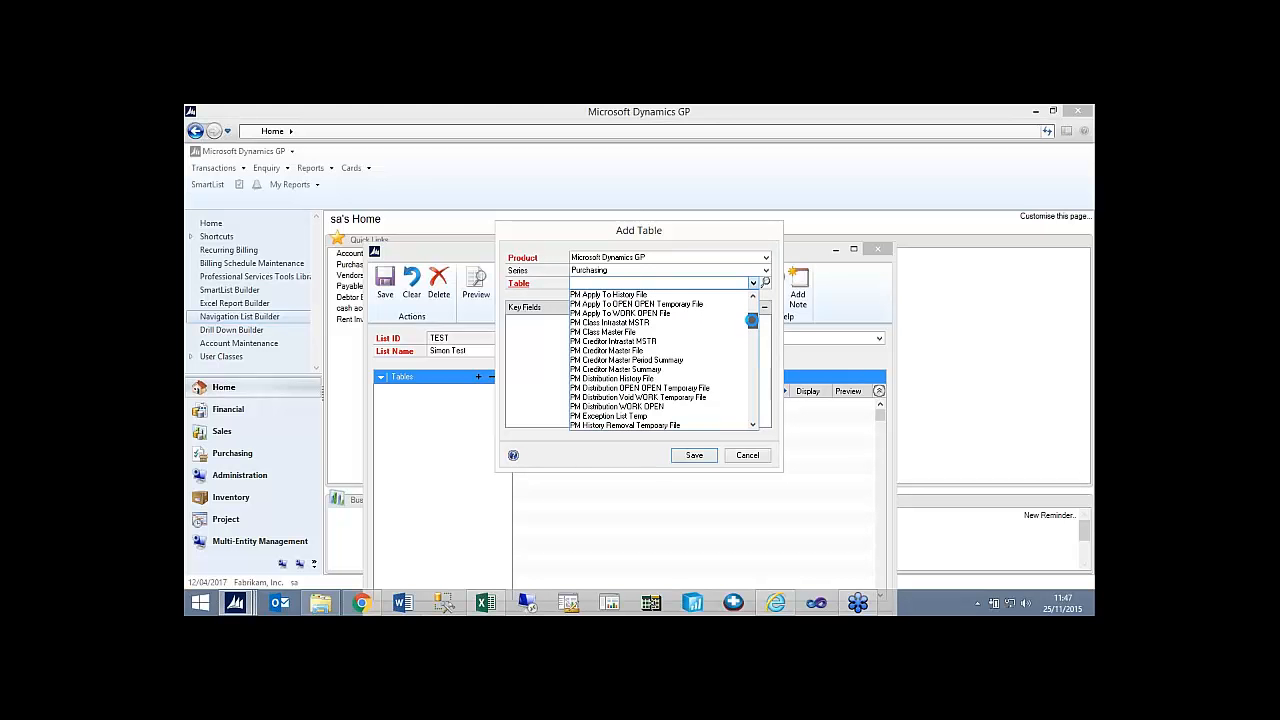
left_click(640, 341)
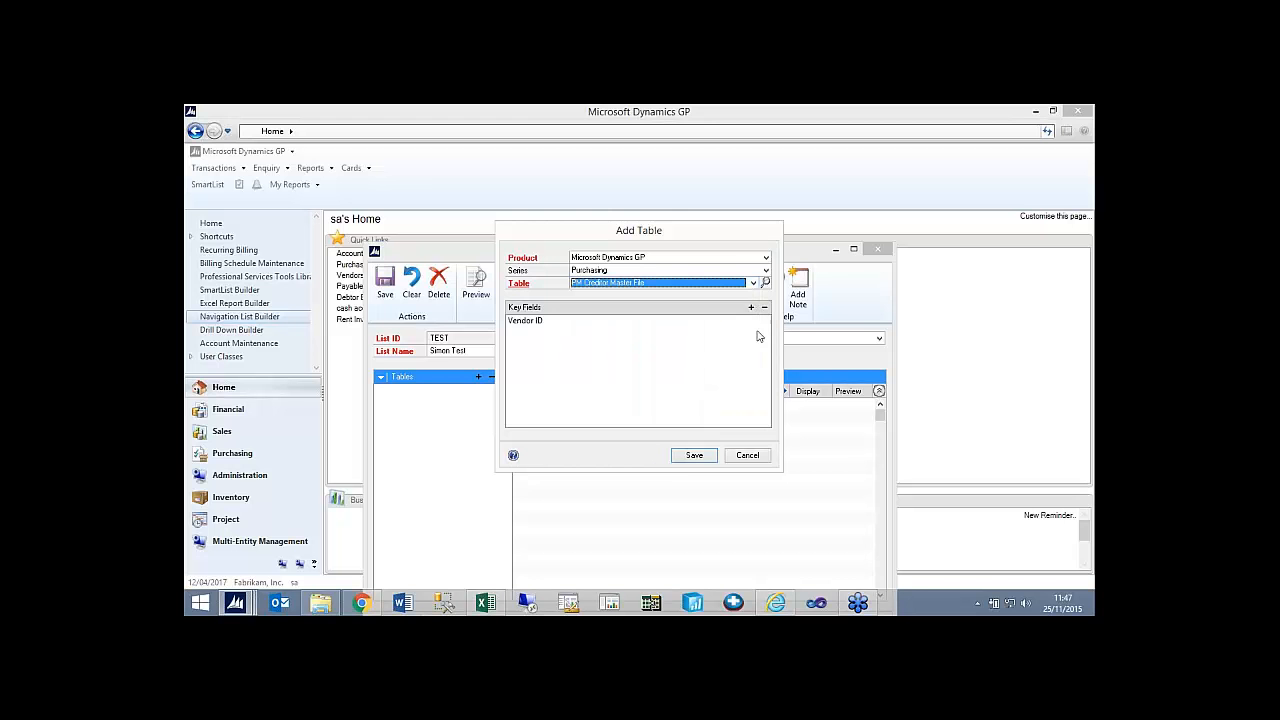
left_click(751, 307)
left_click(737, 373)
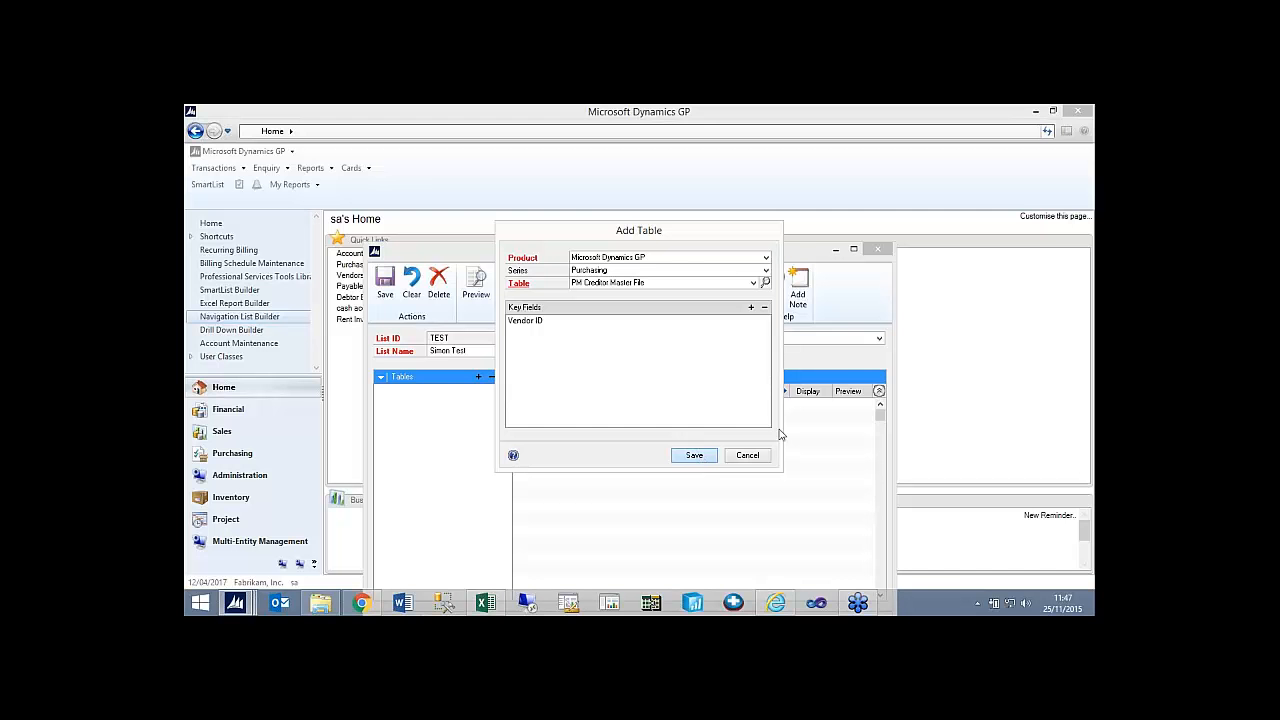
double_click(696, 455)
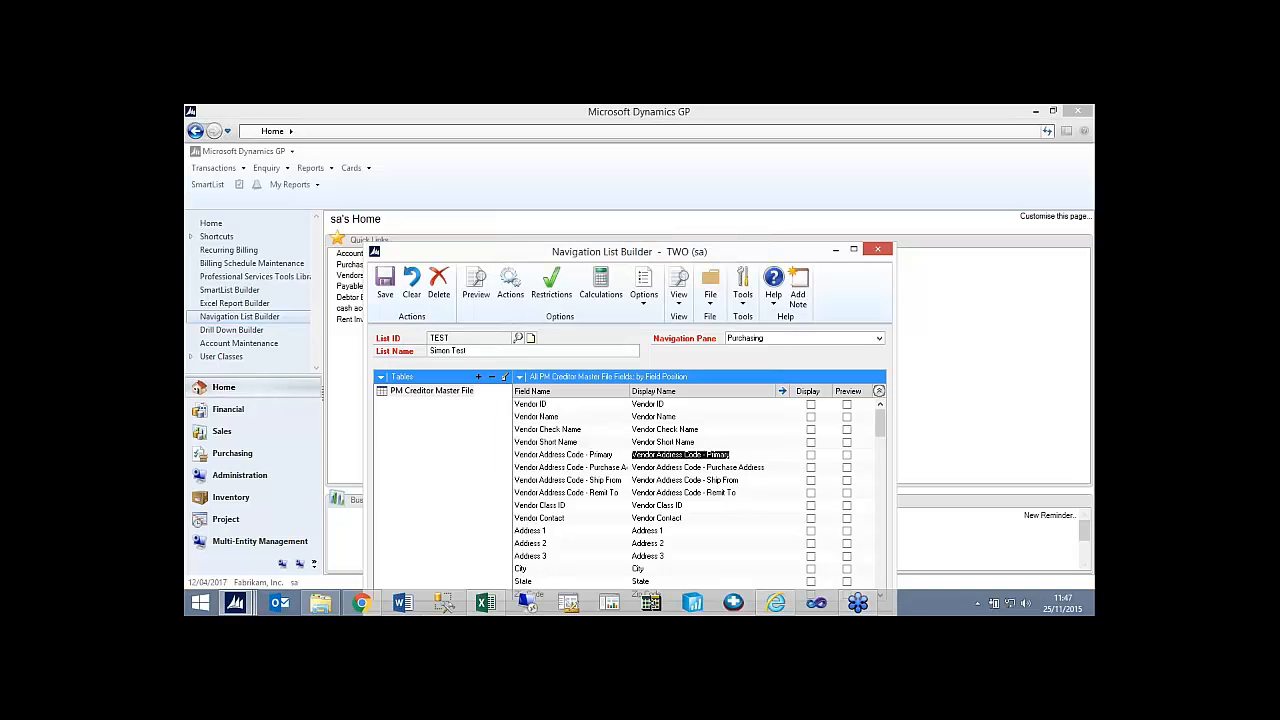
Include the Vendor ID and Vendor Name fields in both the list display and the preview.
left_click(847, 404)
left_click(811, 404)
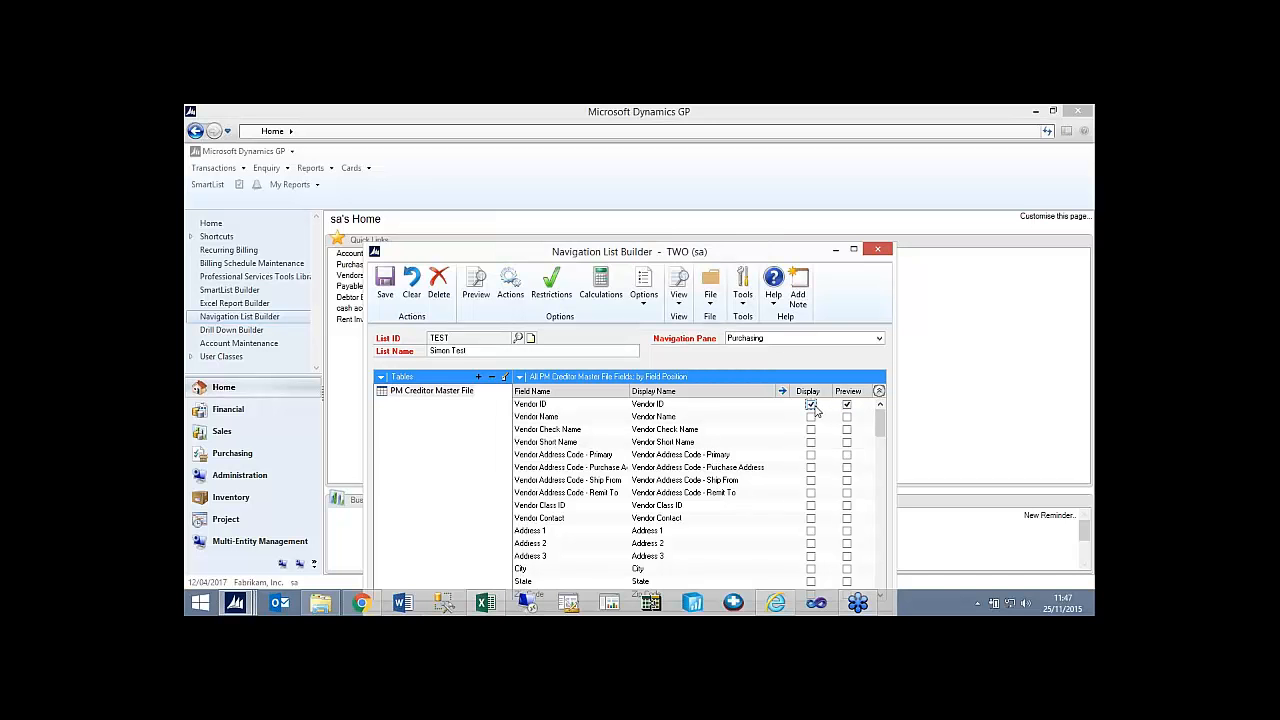
left_click(811, 417)
left_click(847, 417)
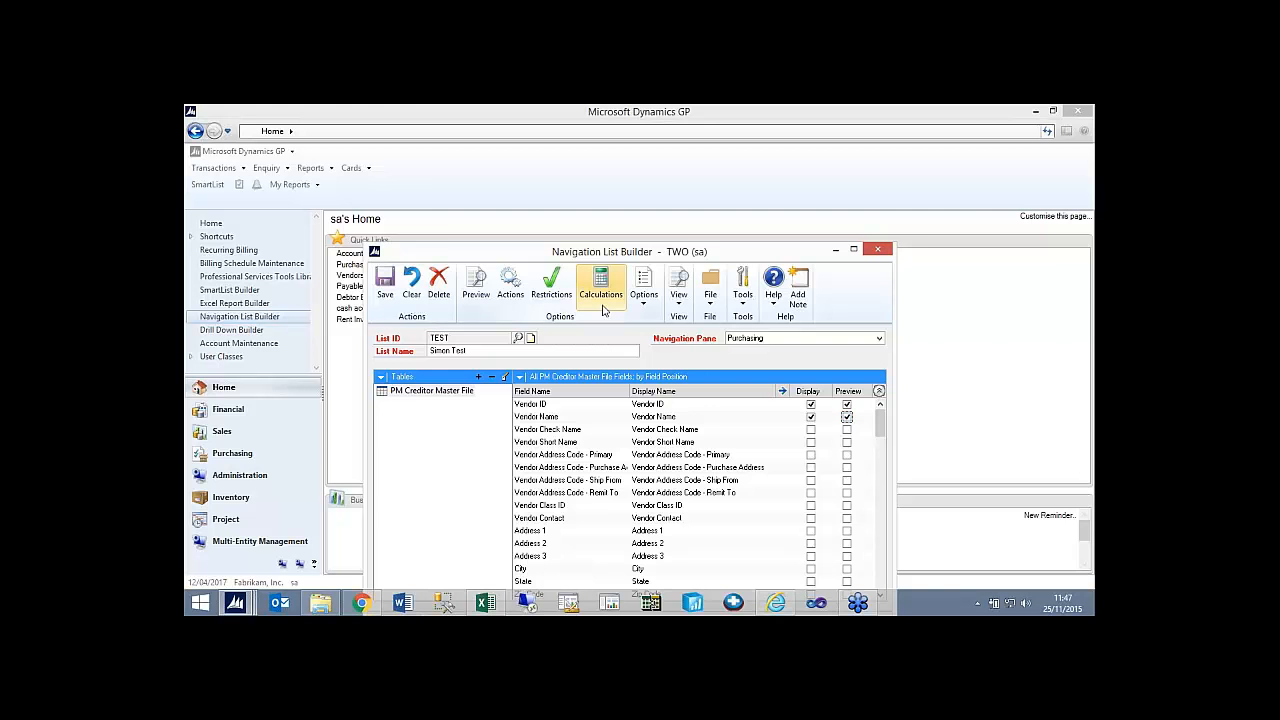
Start an Open Form action for the list with the description "open BACS" in the Go To group.
left_click(510, 288)
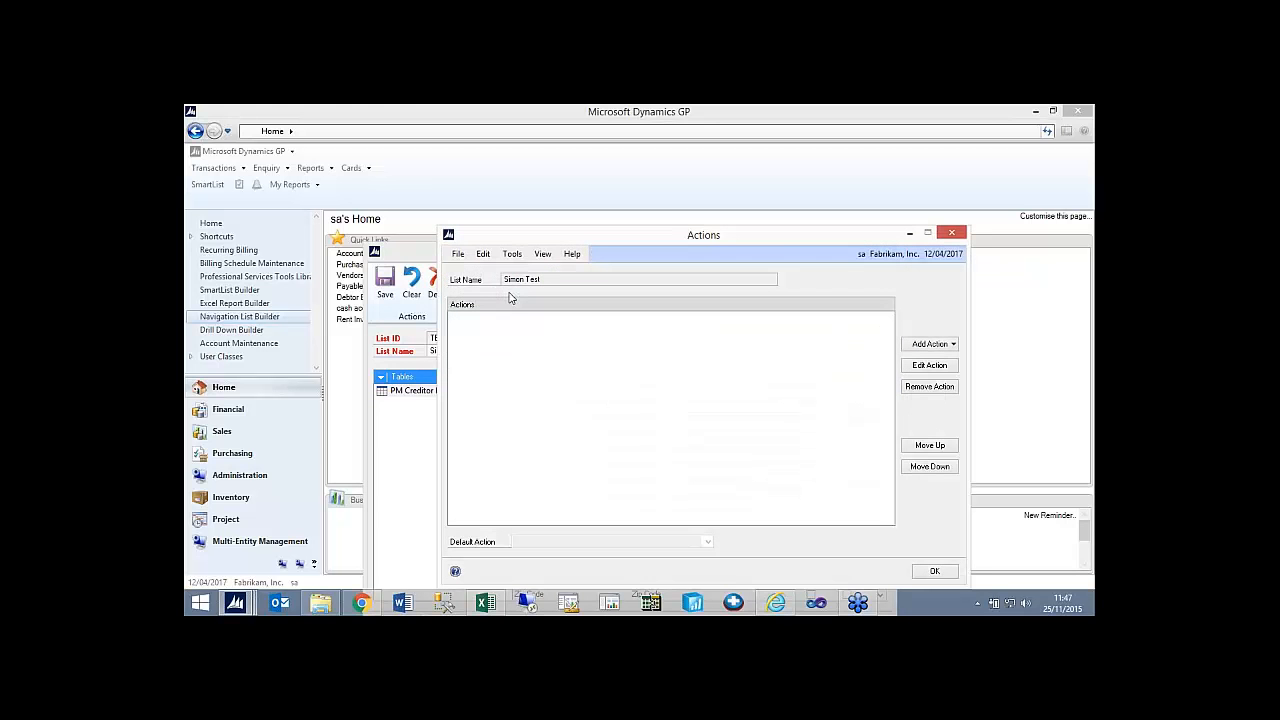
left_click(913, 347)
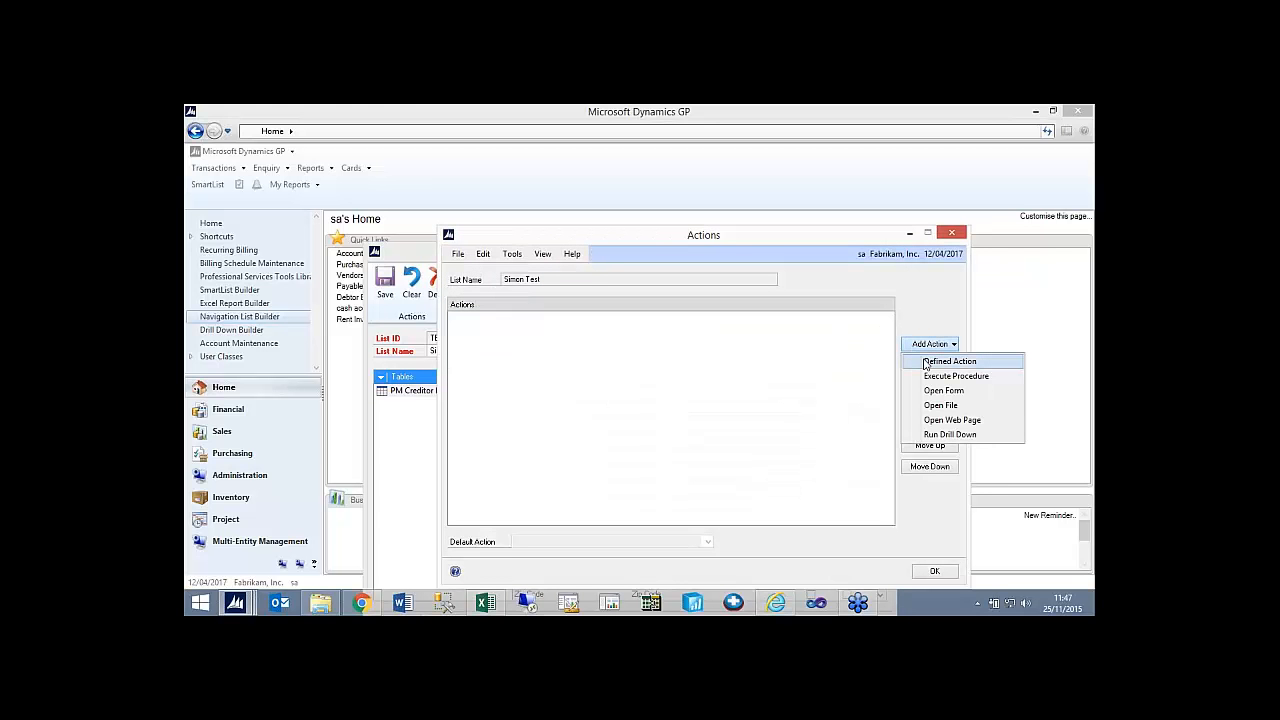
left_click(944, 390)
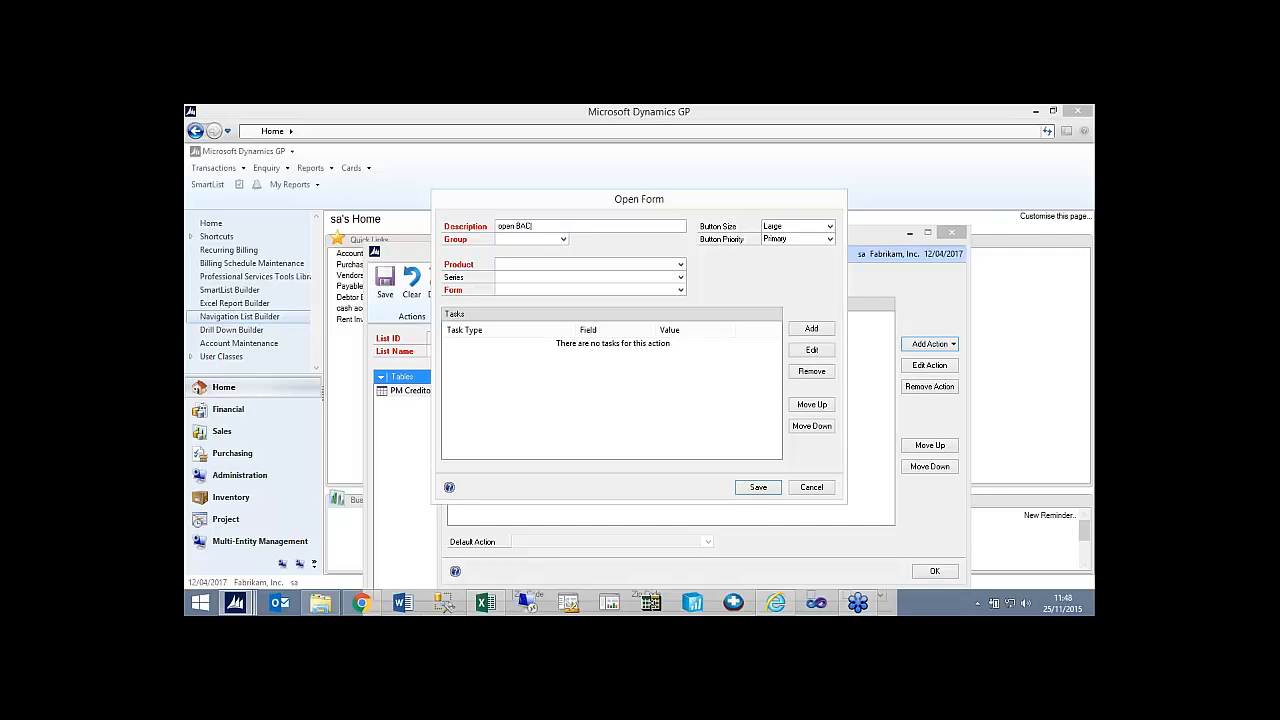
left_click(546, 245)
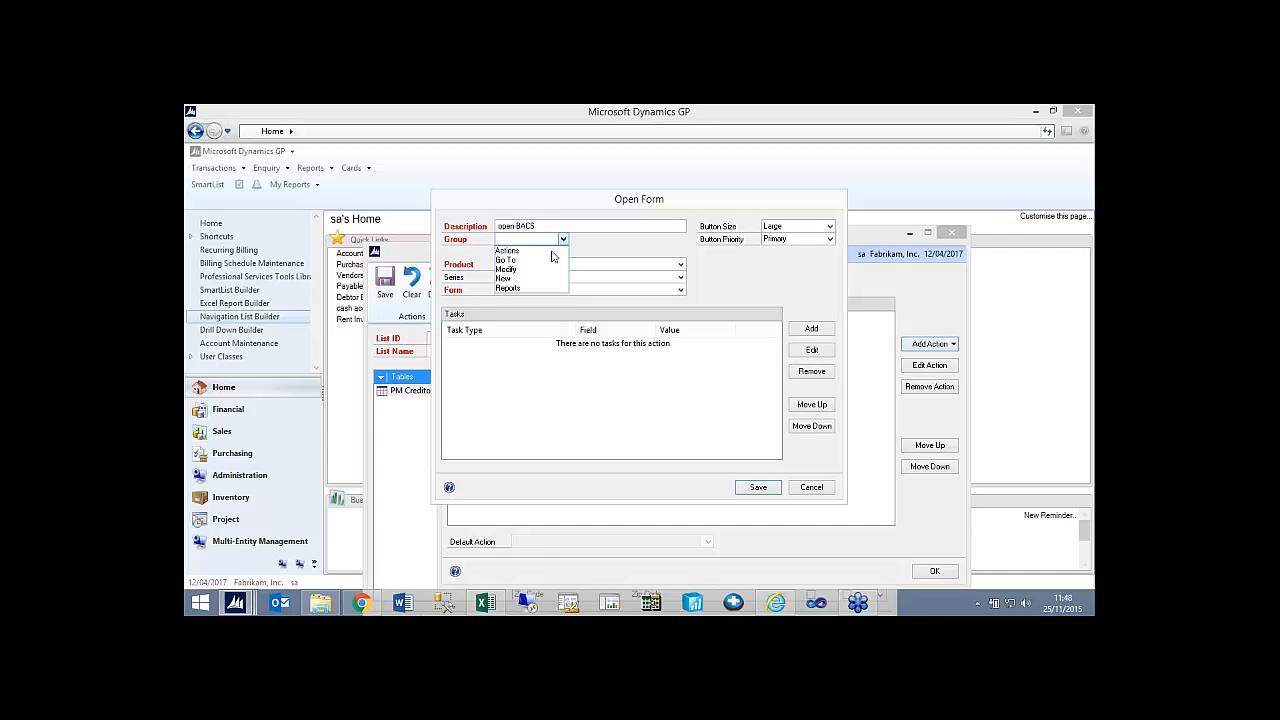
left_click(549, 257)
Choose the Microsoft Dynamics GP product and Company series for the action, browse its forms, and discard the action.
left_click(680, 264)
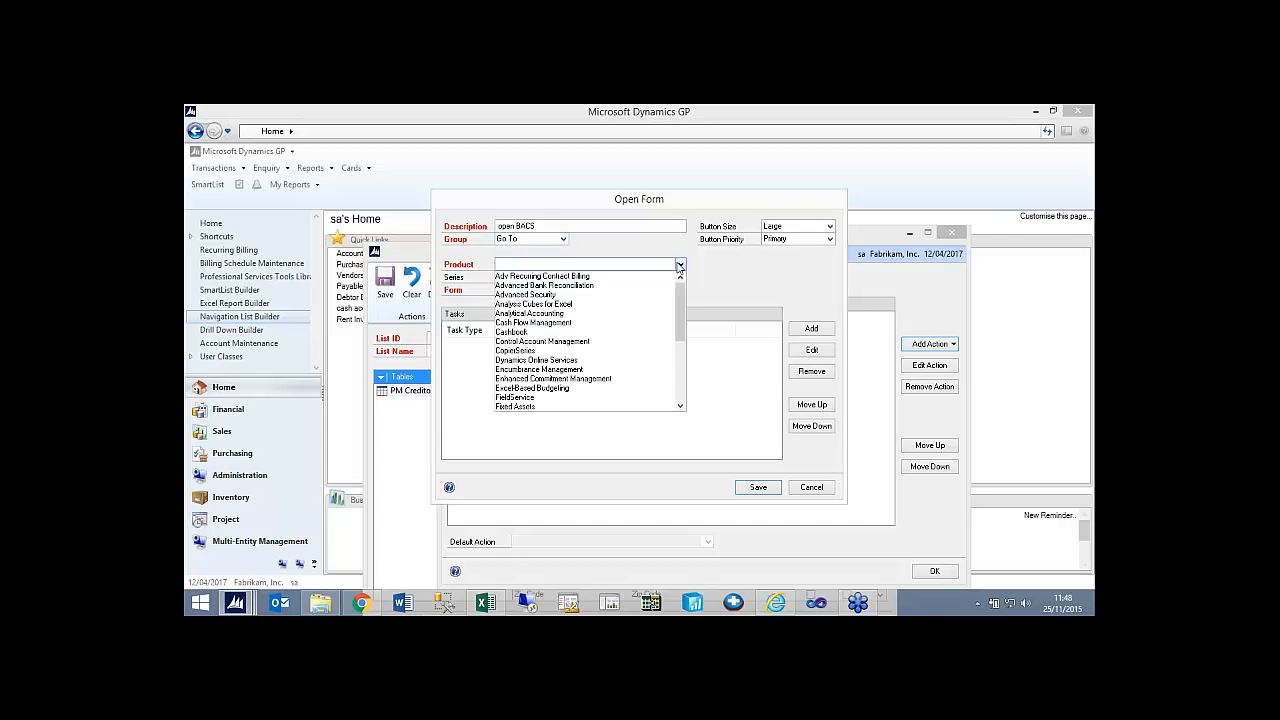
left_click_drag(681, 301, 680, 333)
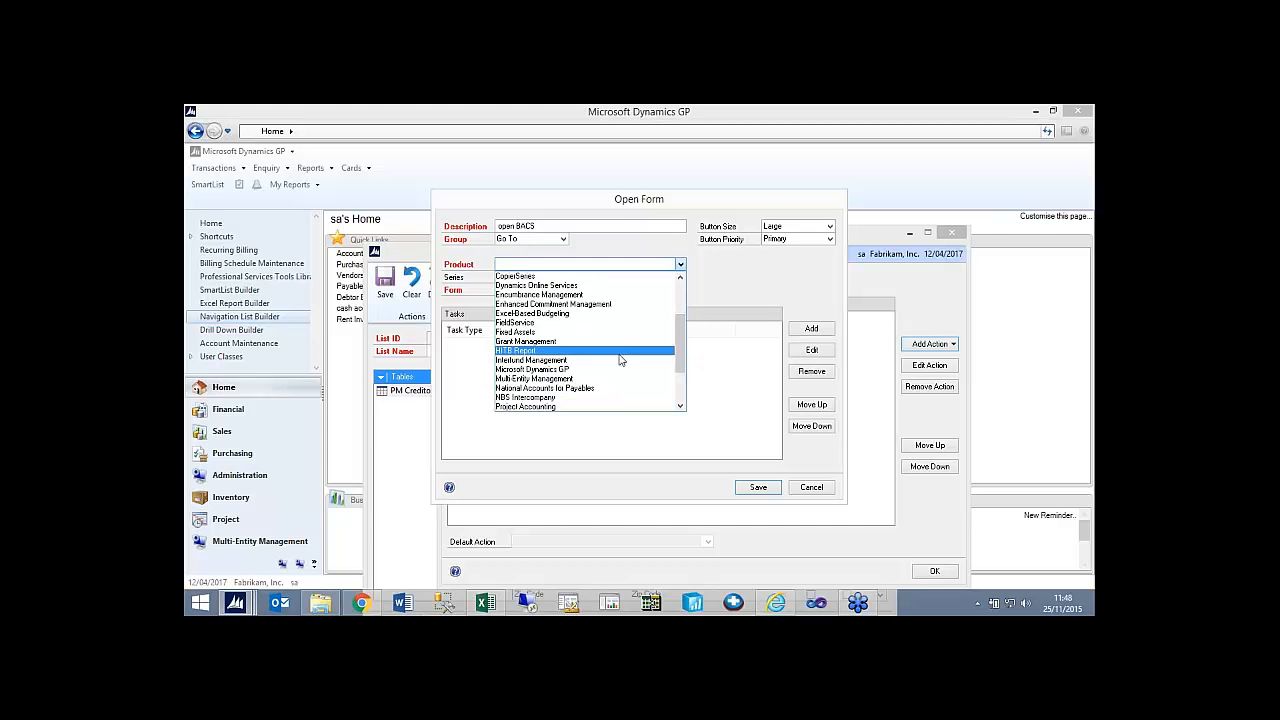
left_click(619, 378)
left_click(568, 280)
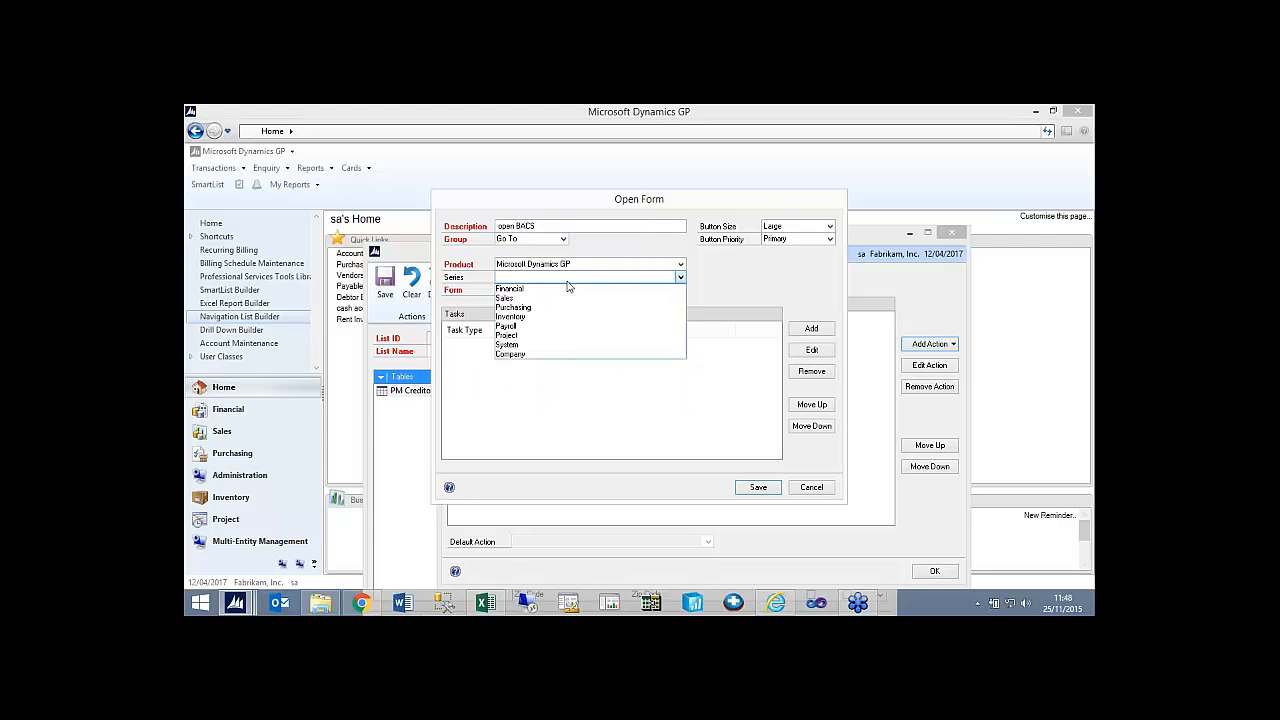
left_click(548, 355)
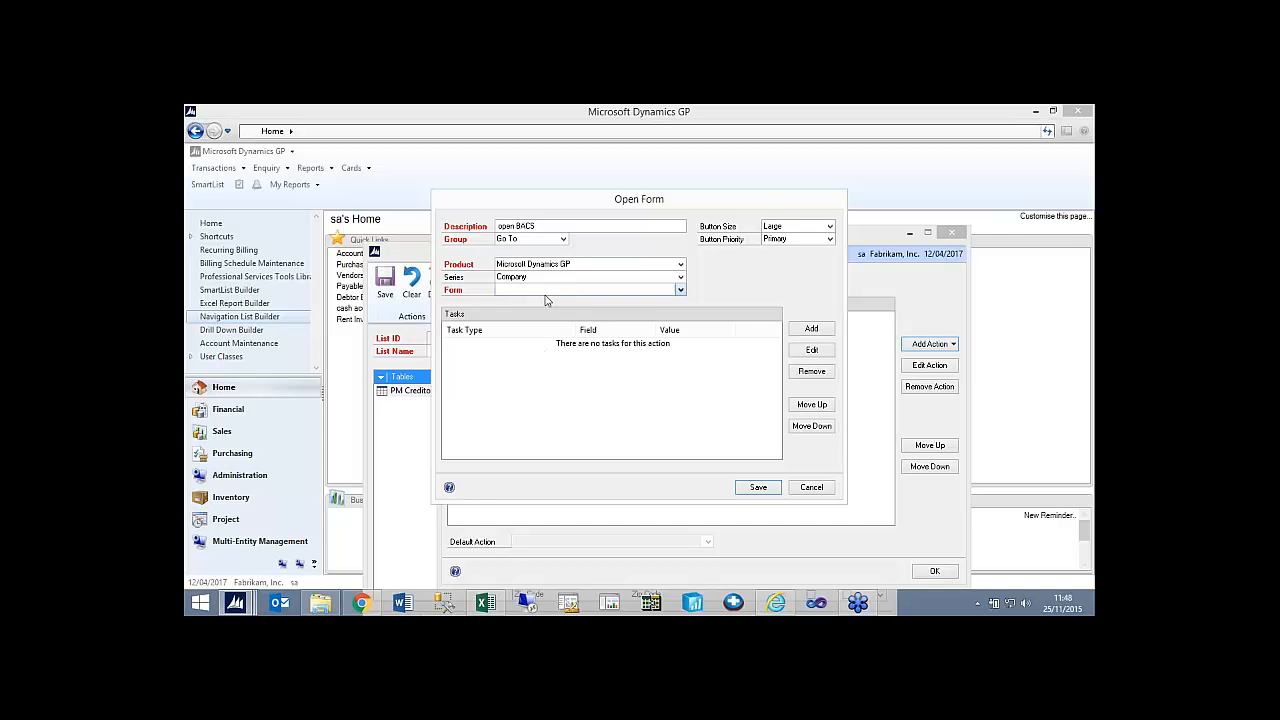
left_click(548, 291)
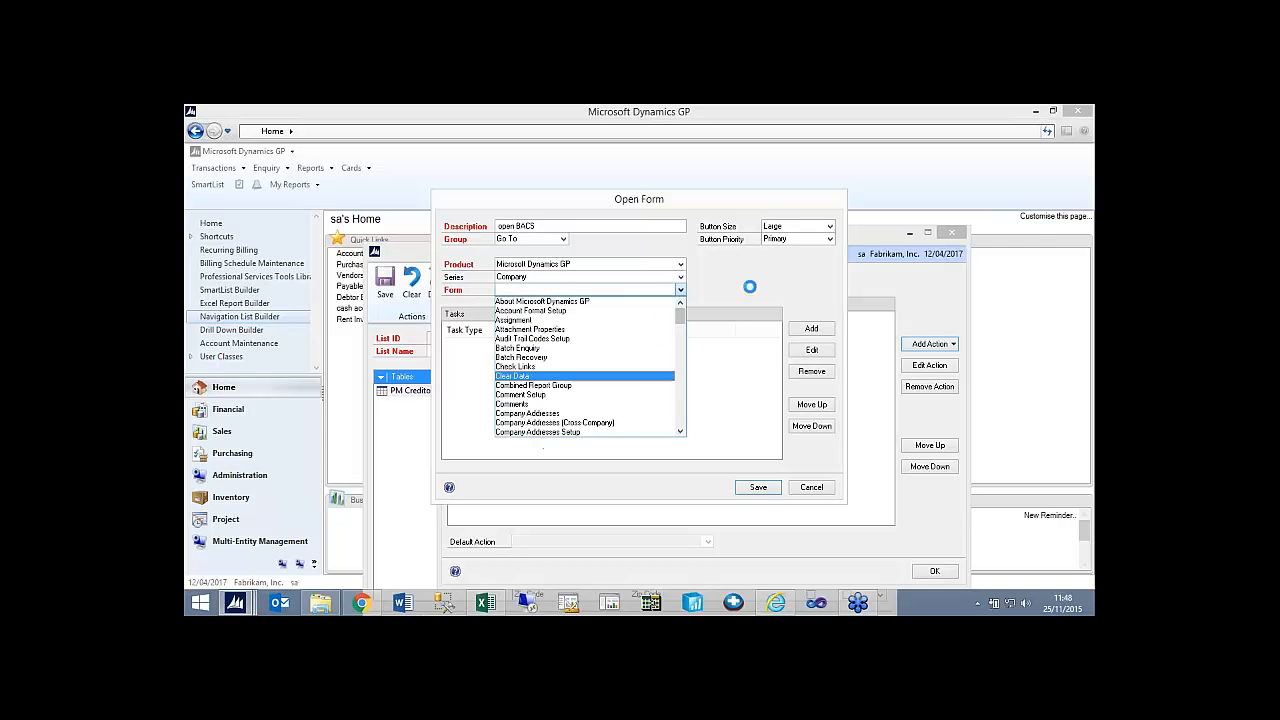
left_click(756, 254)
left_click(818, 490)
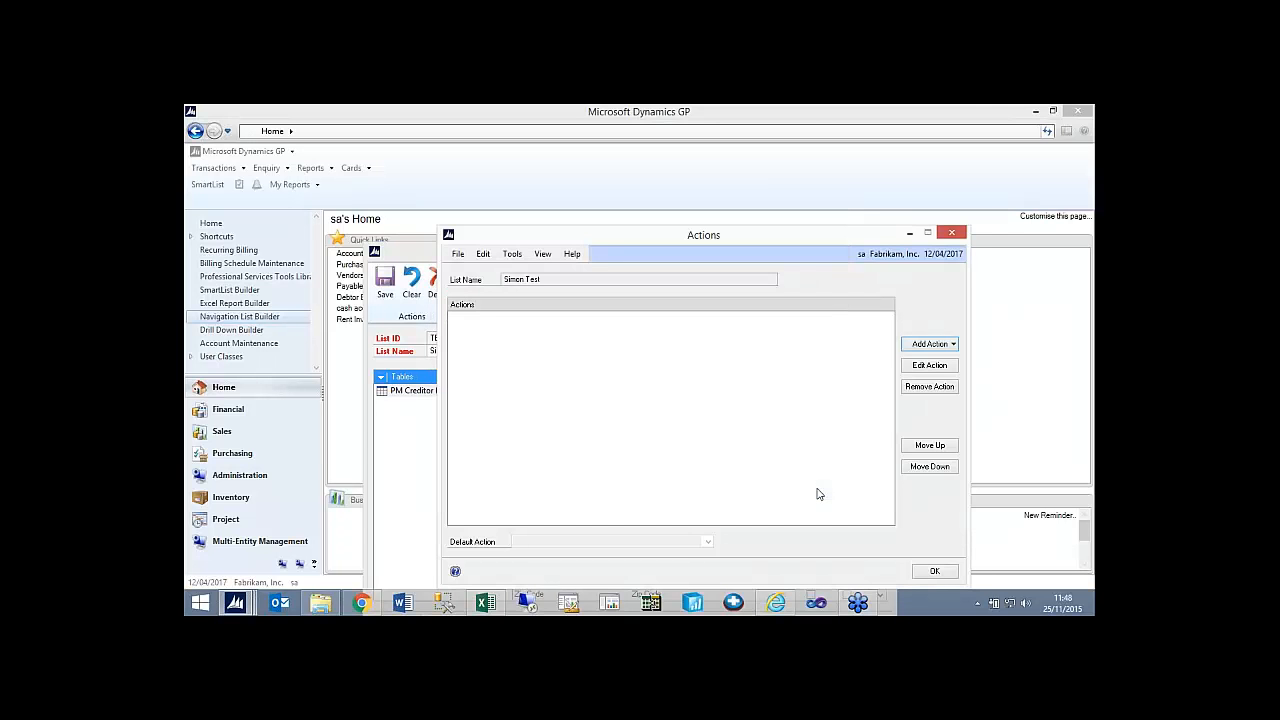
left_click(935, 571)
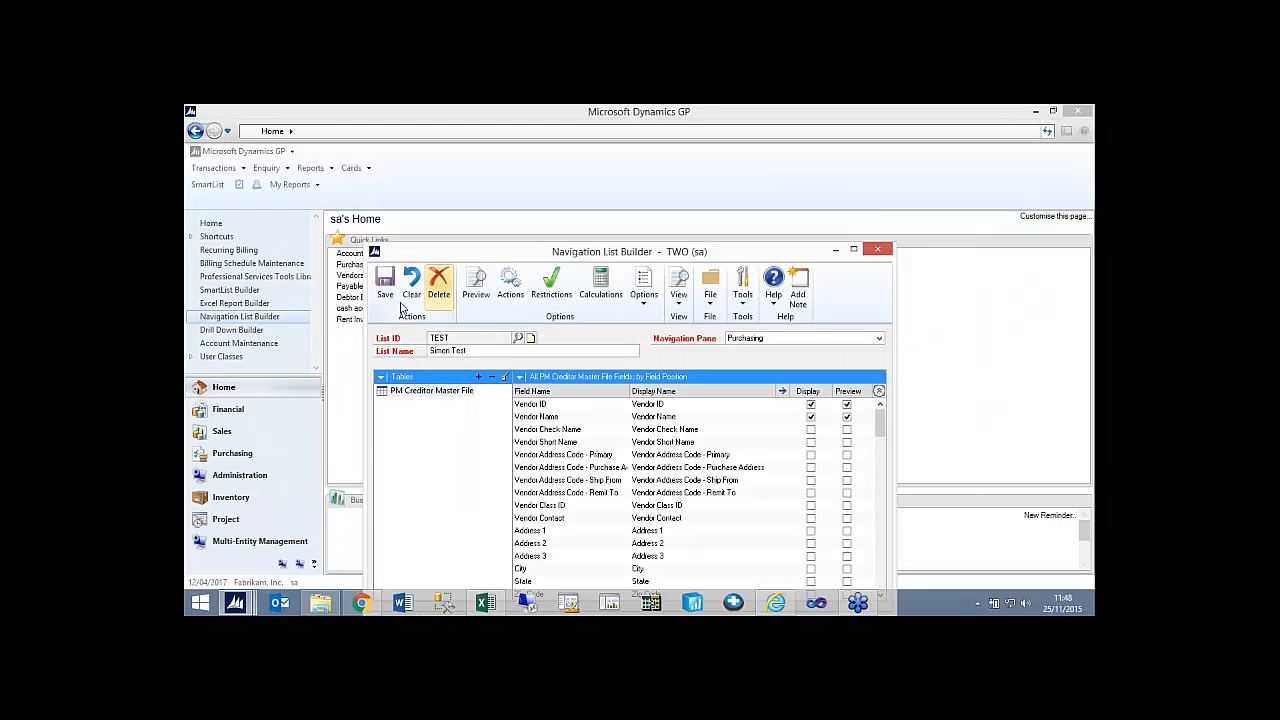
Check the field layout of the preview pane columns and save the navigation list.
left_click(476, 285)
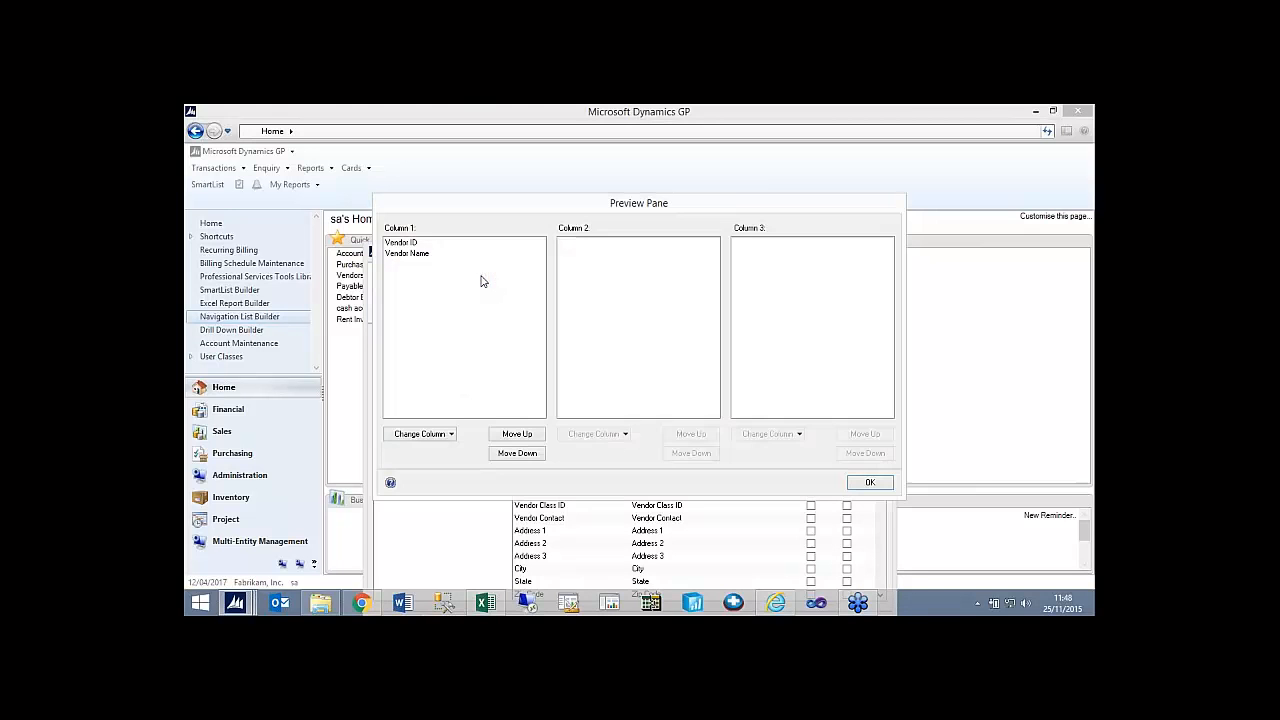
left_click(870, 482)
left_click(384, 280)
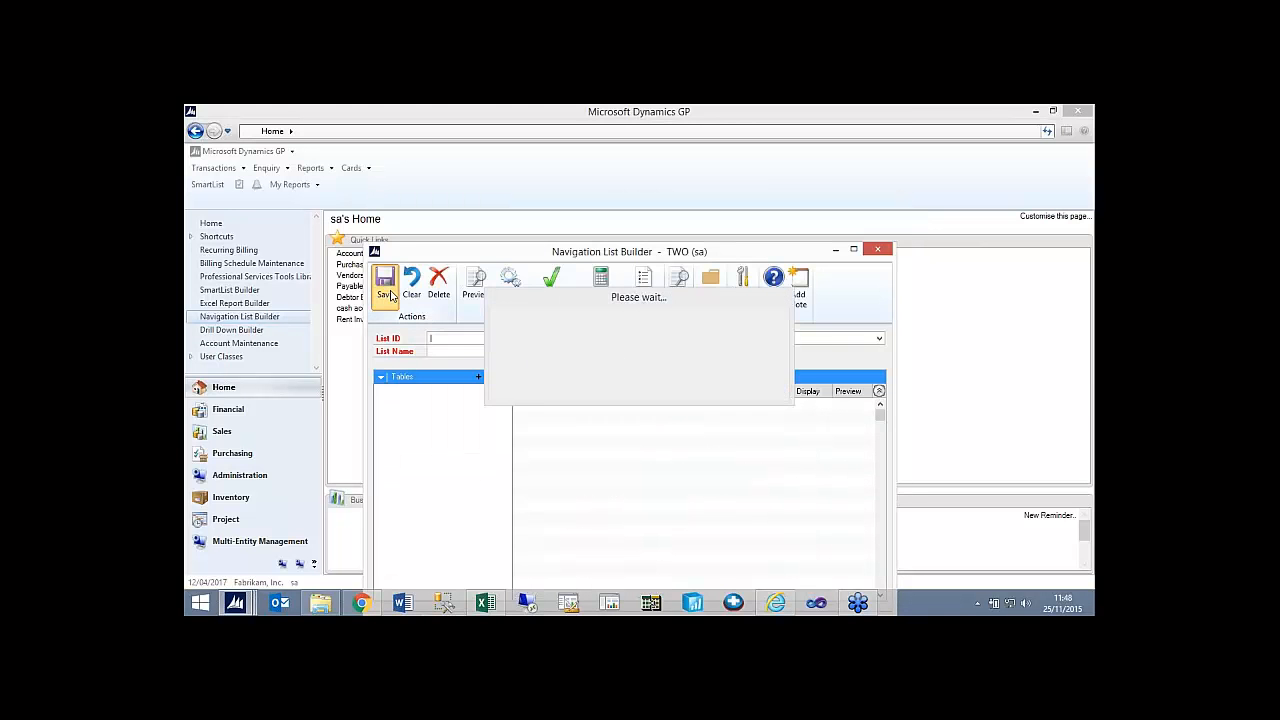
Look through the lists in the Financial area and return to the Home page.
left_click(263, 413)
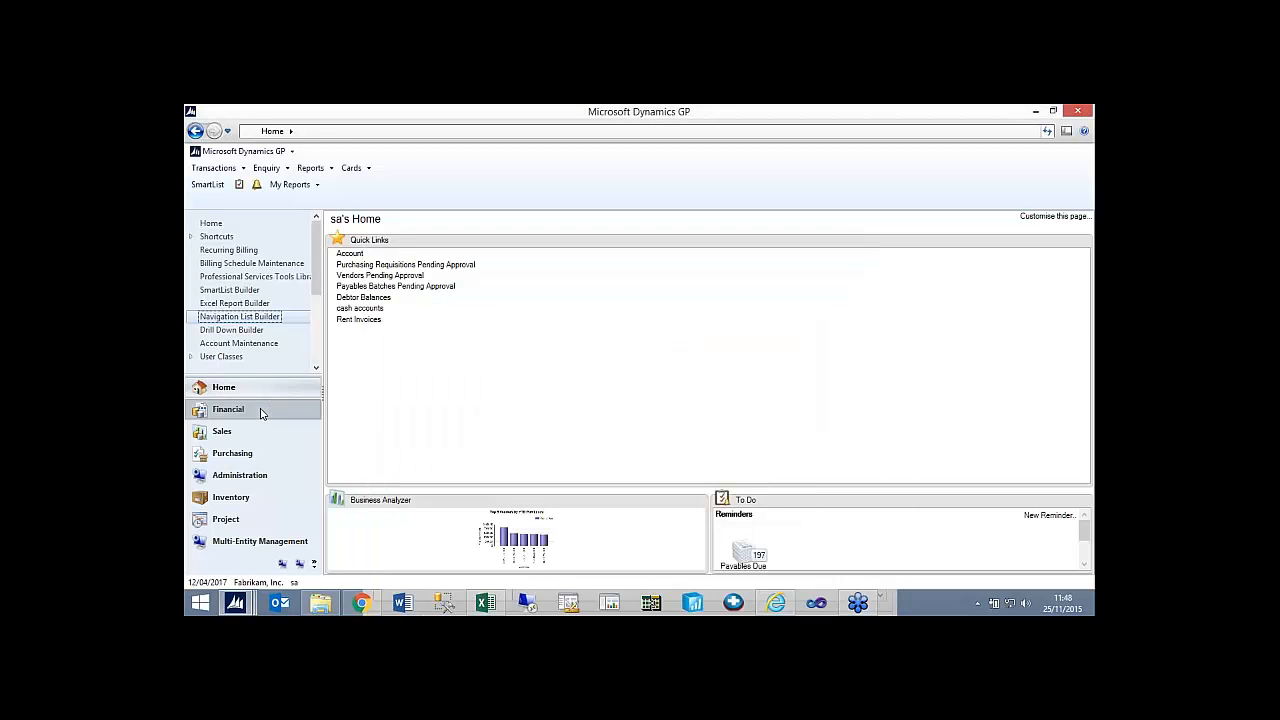
left_click(260, 413)
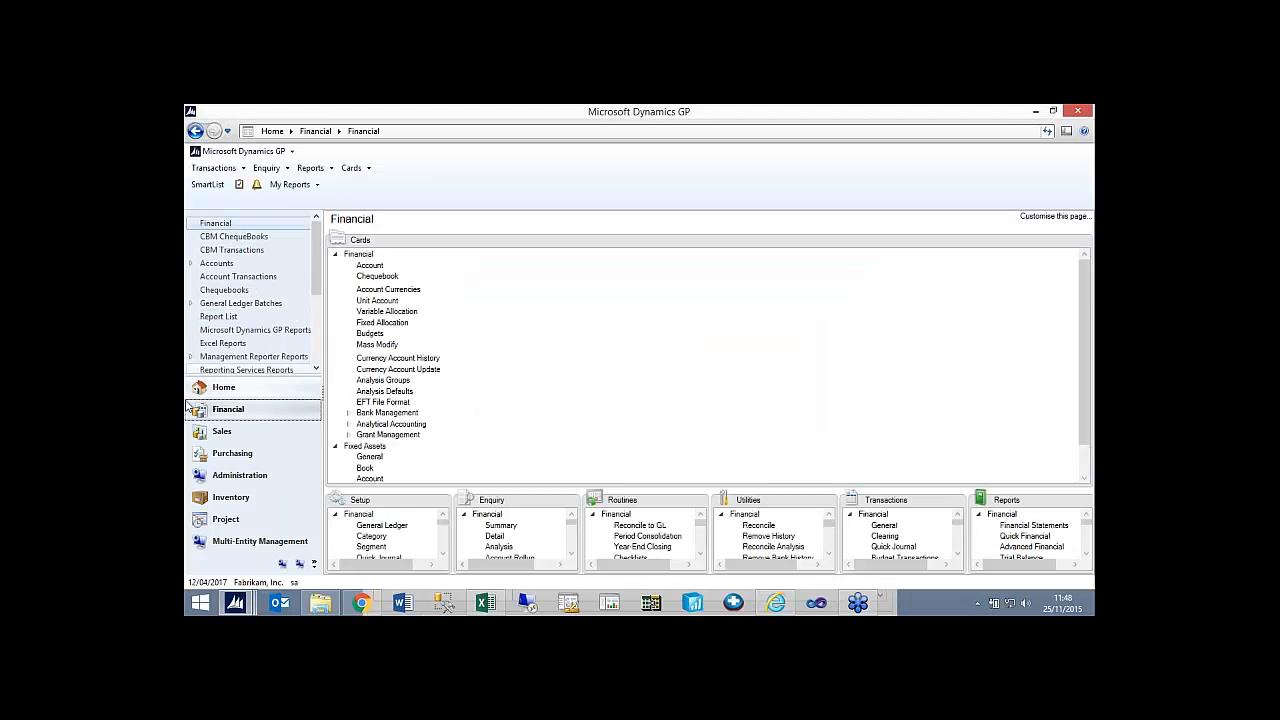
mouse_move(314, 259)
left_mouse_down()
mouse_move(312, 328)
mouse_move(317, 237)
left_mouse_up()
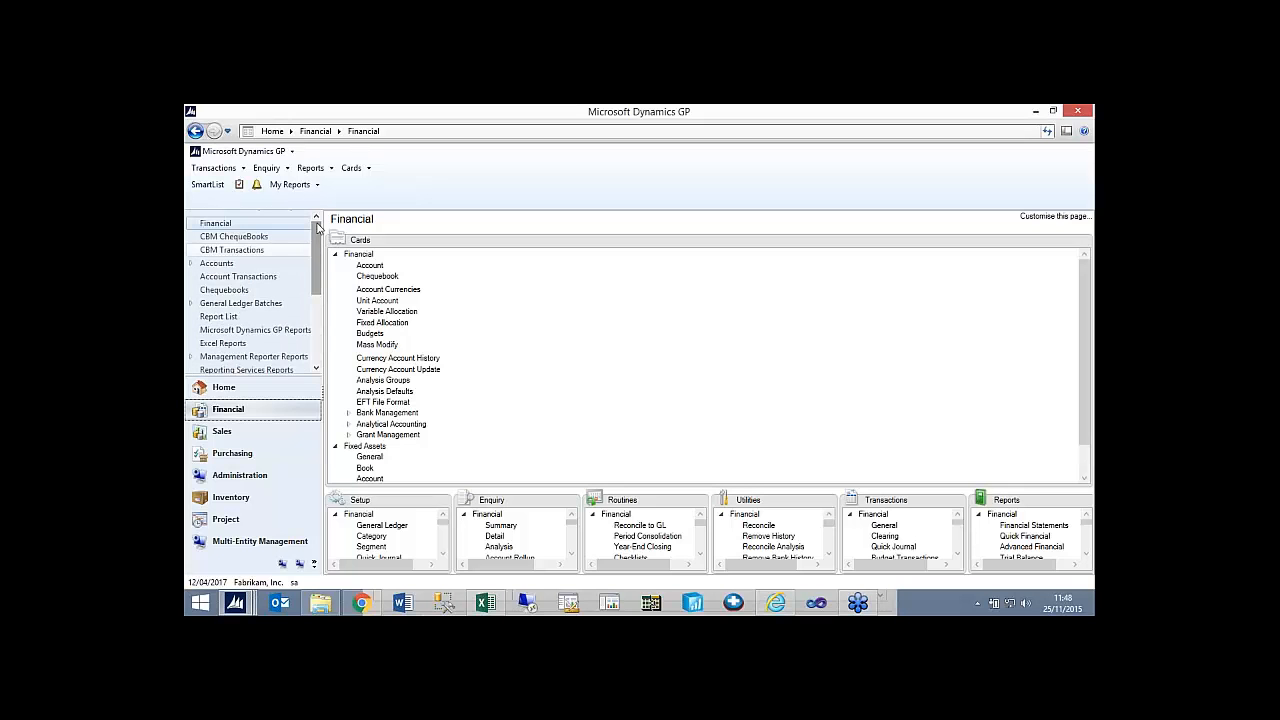
left_click(252, 389)
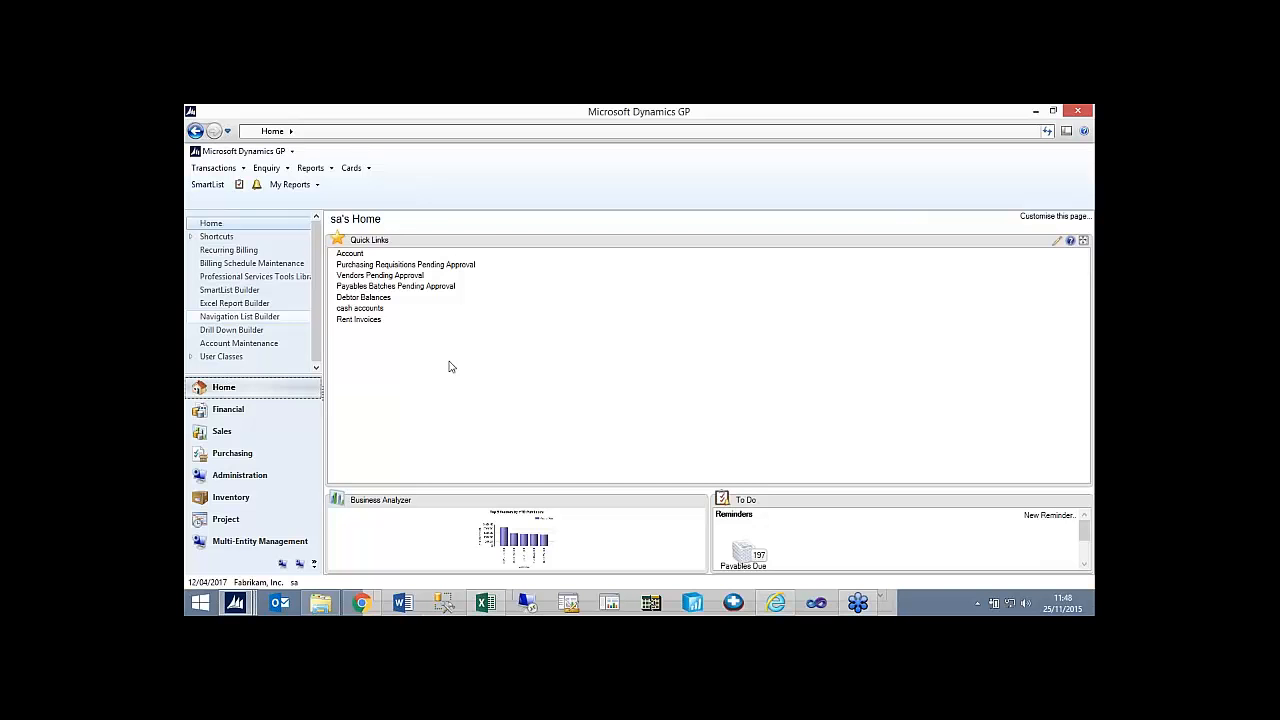
Open Creditor Maintenance from the Purchasing cards and display the last creditor record, Woodgrove Bank.
left_click(348, 173)
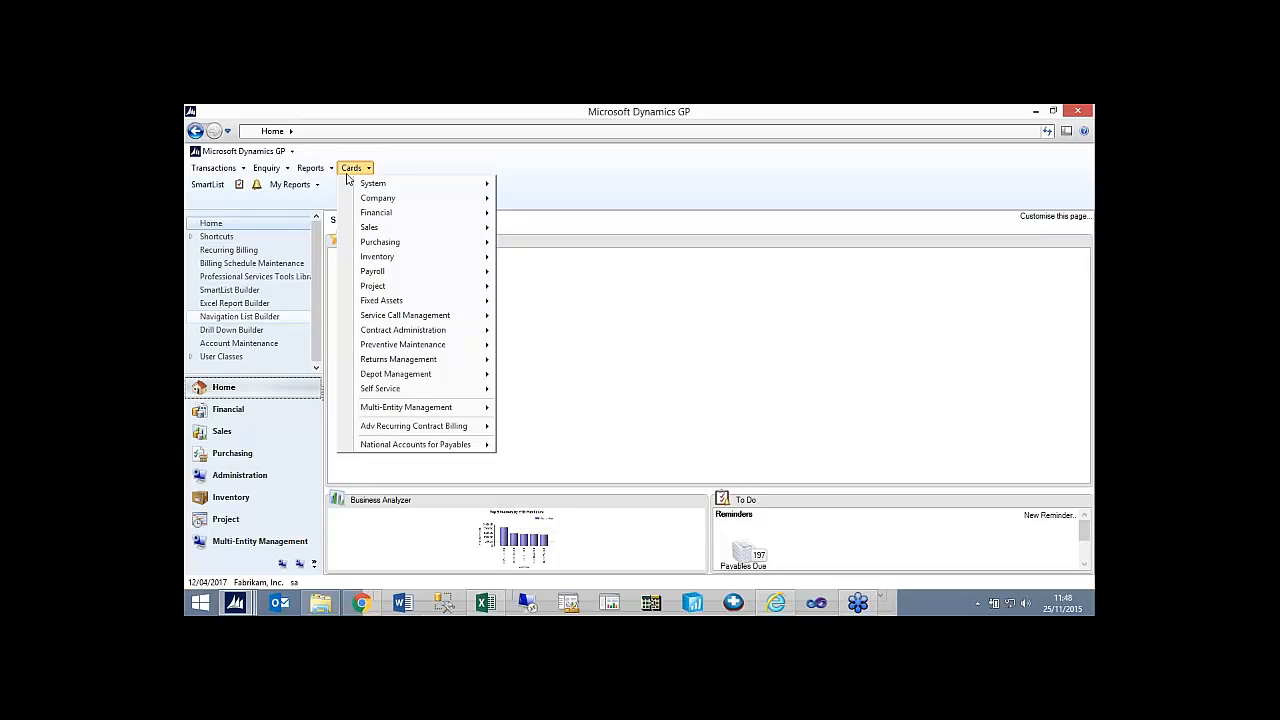
mouse_move(407, 216)
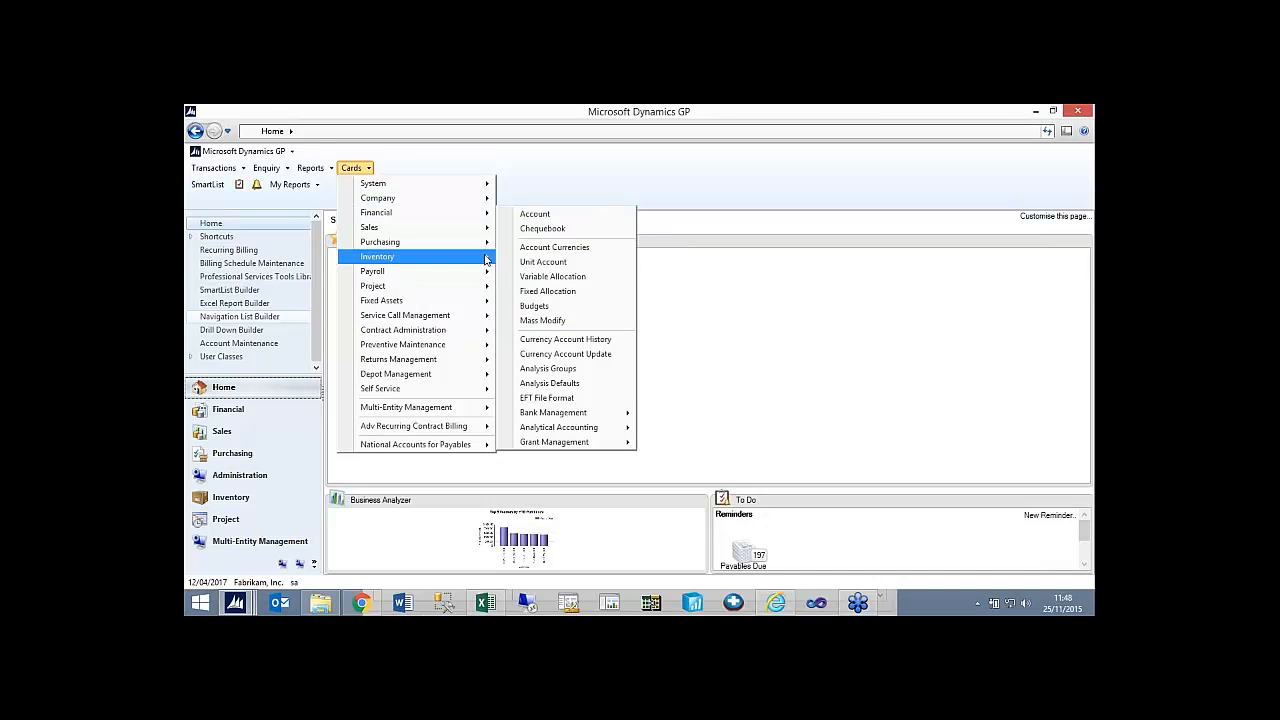
mouse_move(480, 242)
left_click(587, 250)
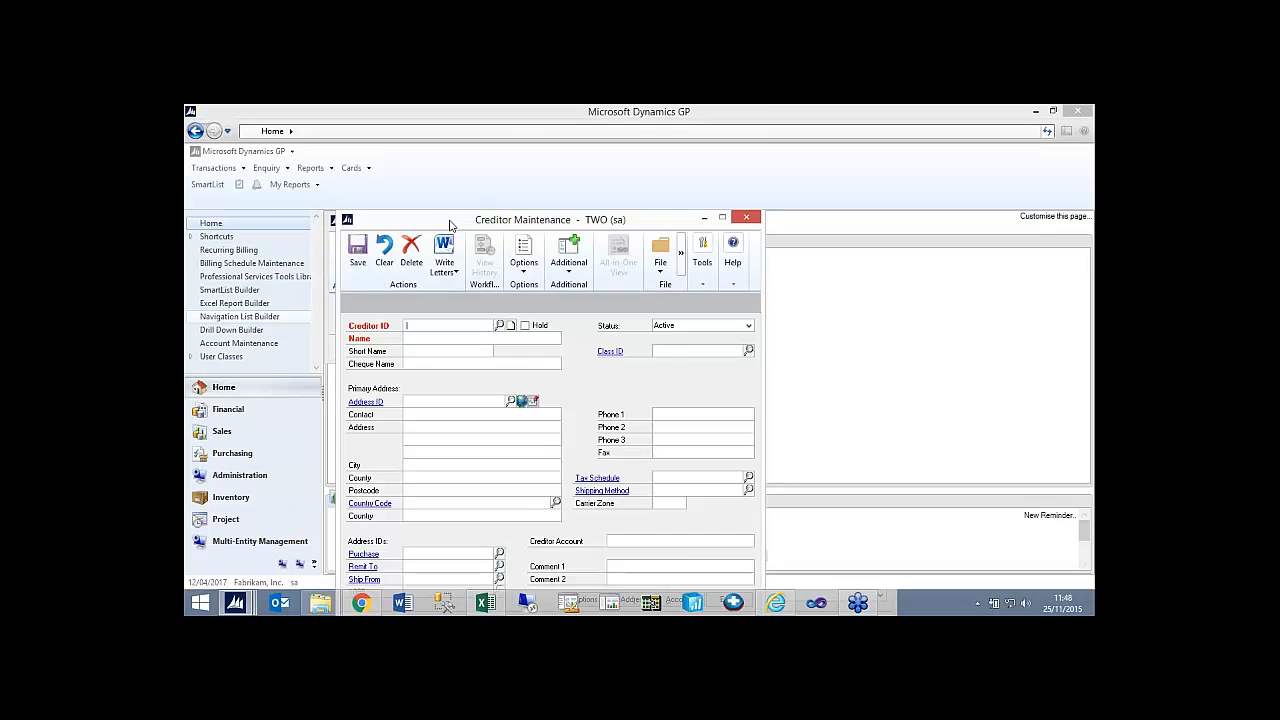
left_click(380, 581)
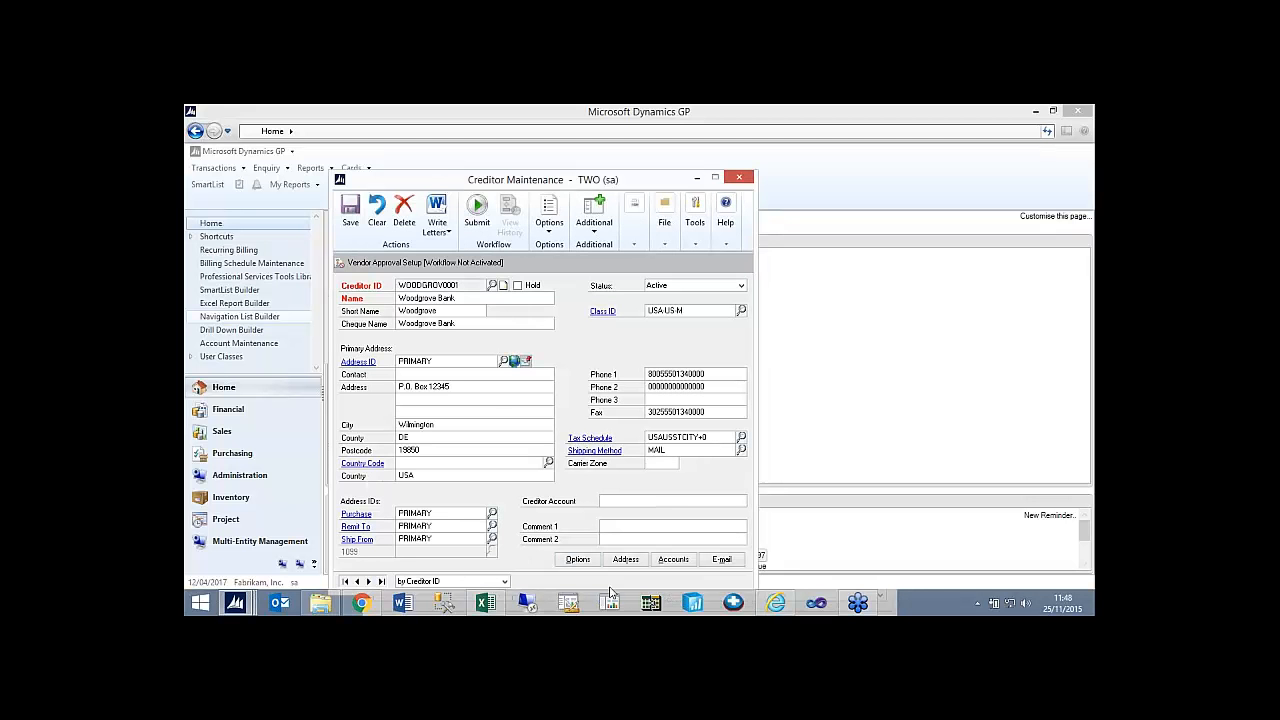
Open the creditor's Options window, look up its tables and the Email Card Documents fields with Table Finder, and close both windows.
left_click(577, 559)
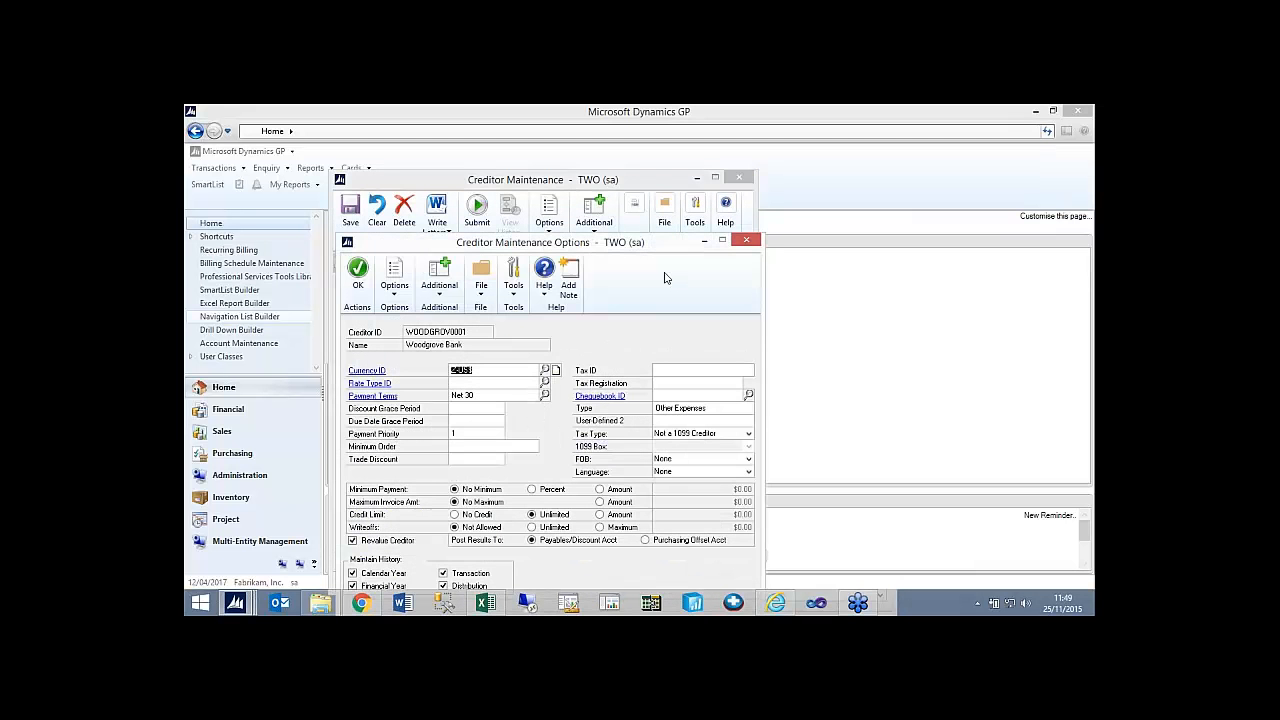
left_click(513, 282)
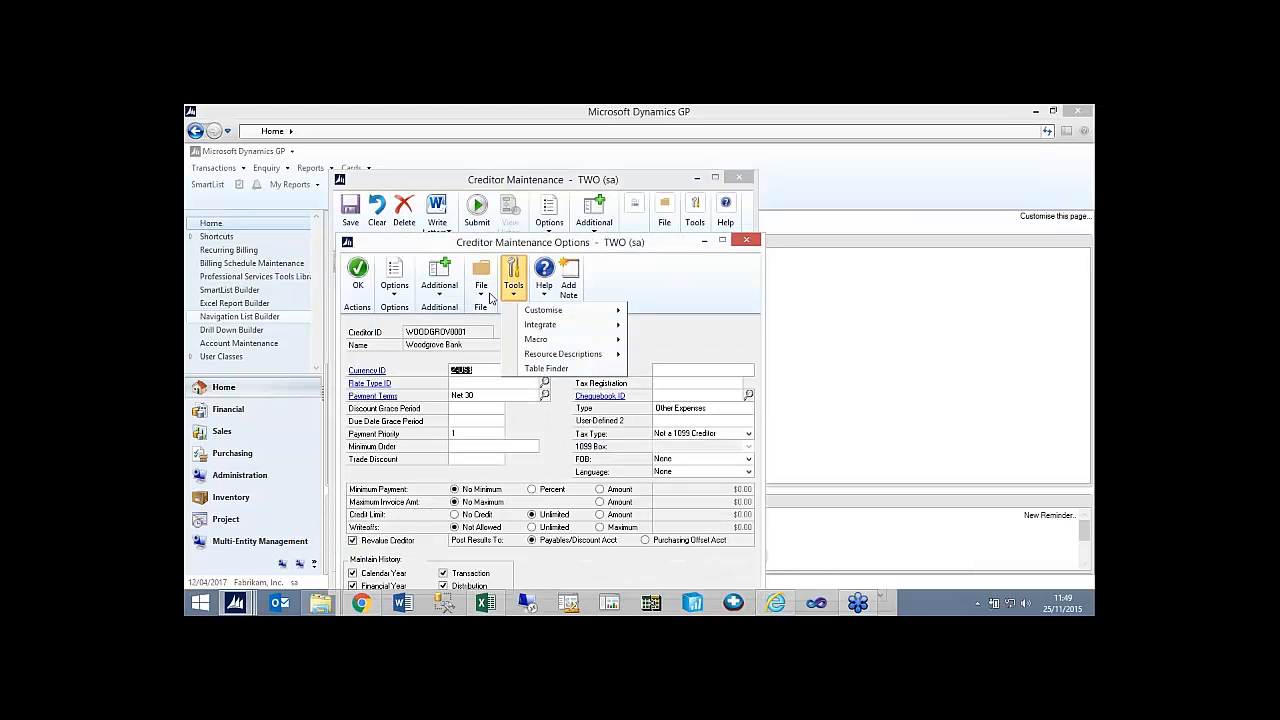
left_click(549, 372)
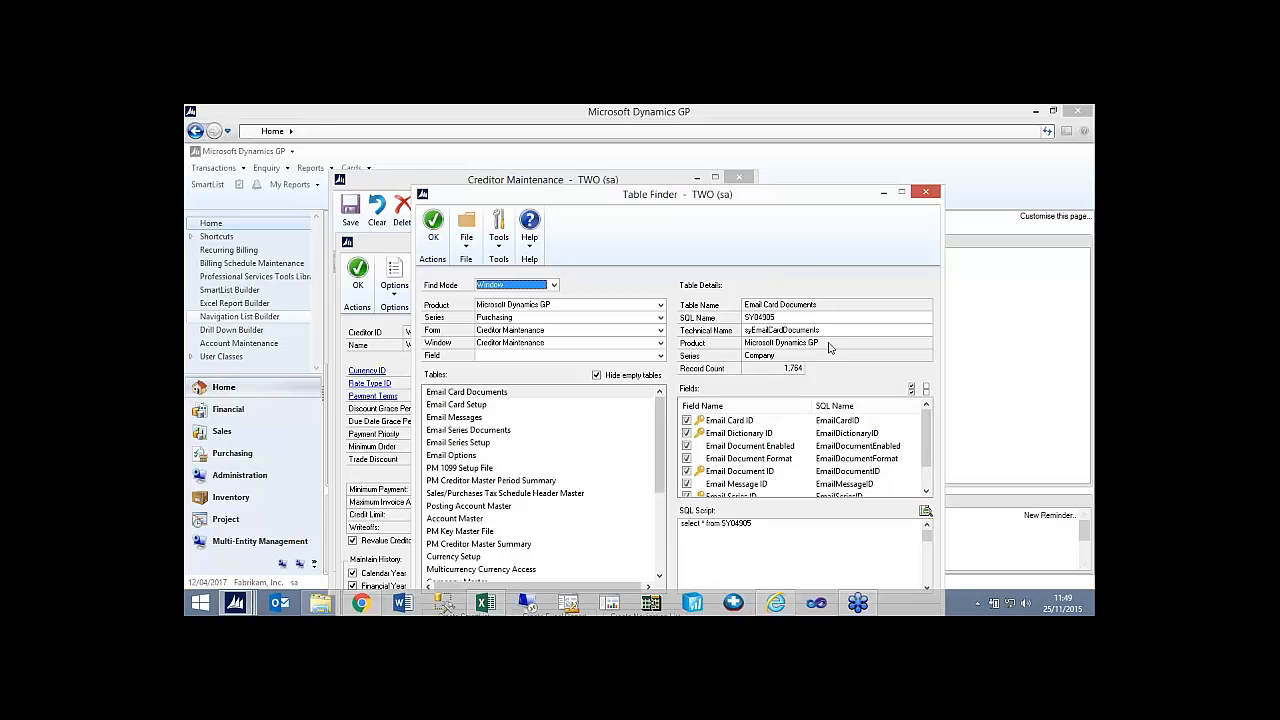
left_click_drag(925, 465, 929, 493)
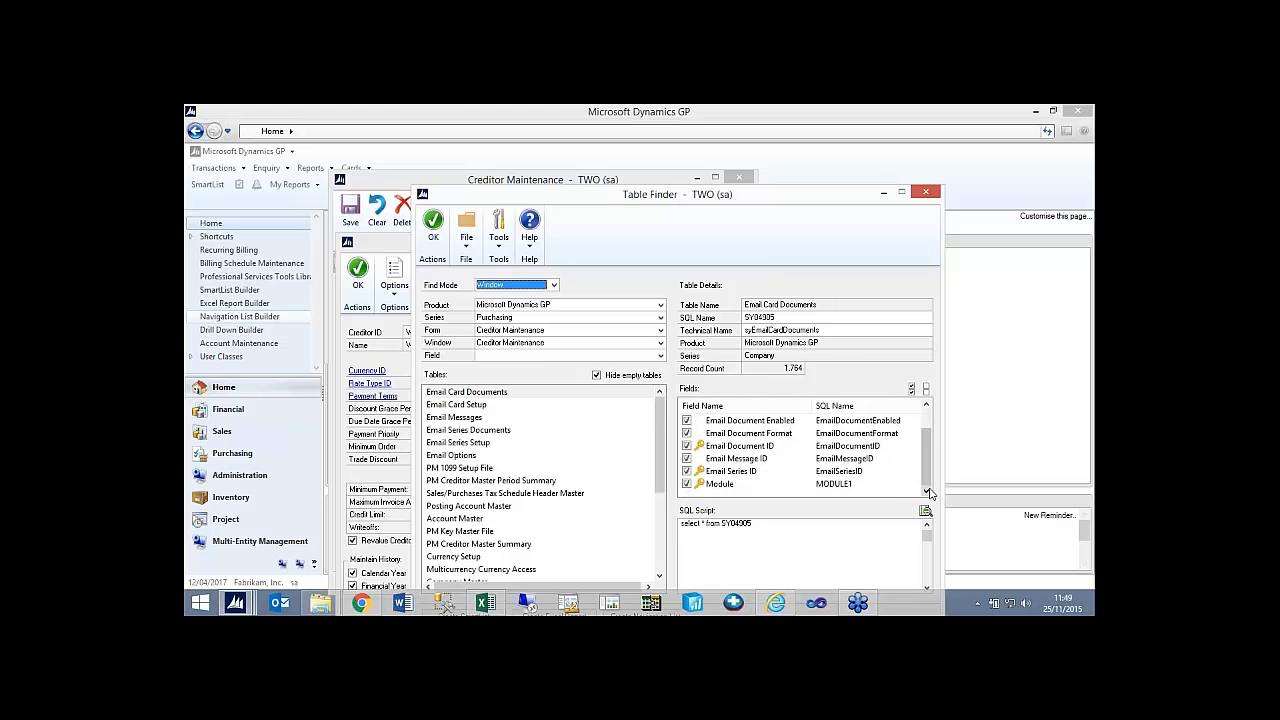
left_click(926, 192)
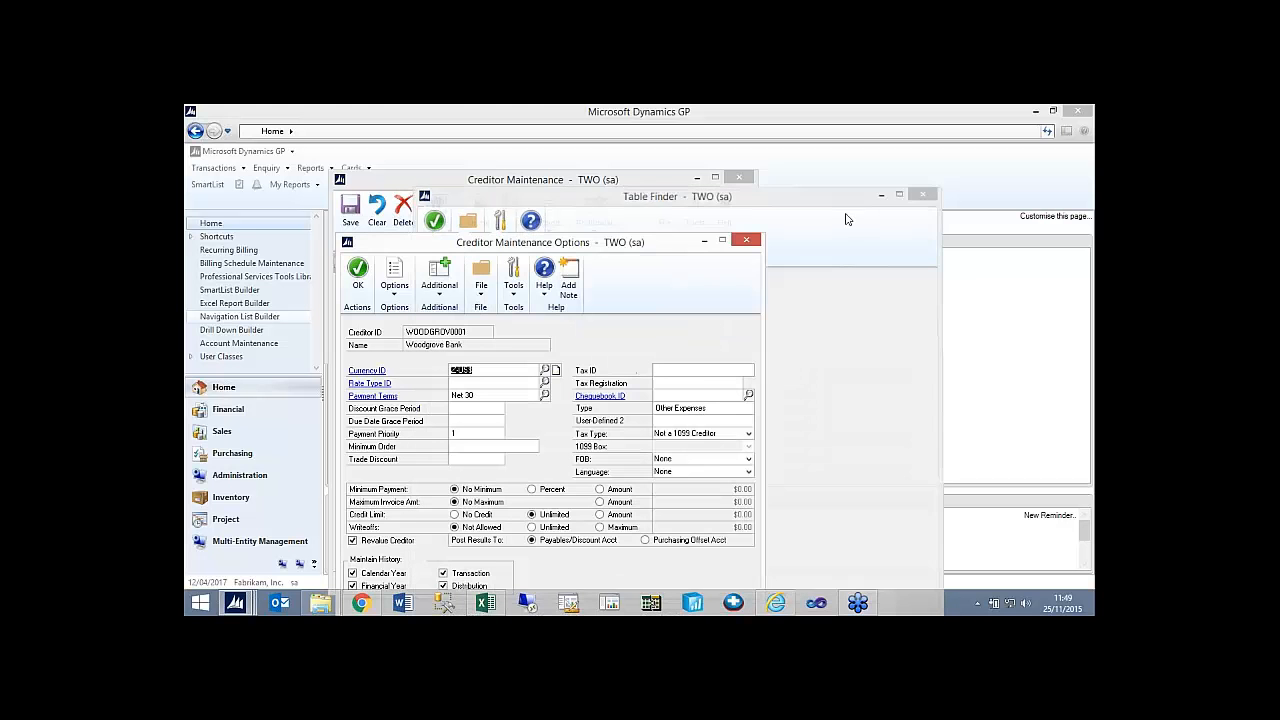
left_click(745, 242)
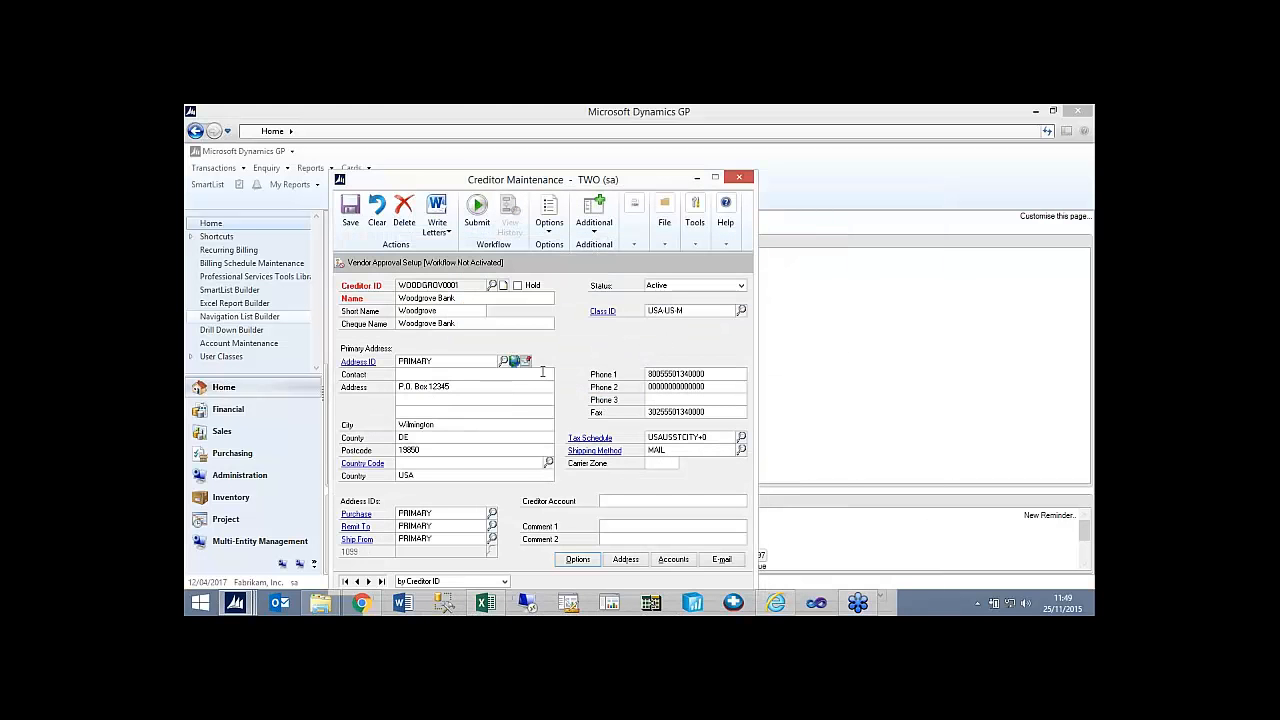
Open Internet Information for the creditor's PRIMARY address, look up the tables behind it with Table Finder, and close both windows.
left_click(514, 361)
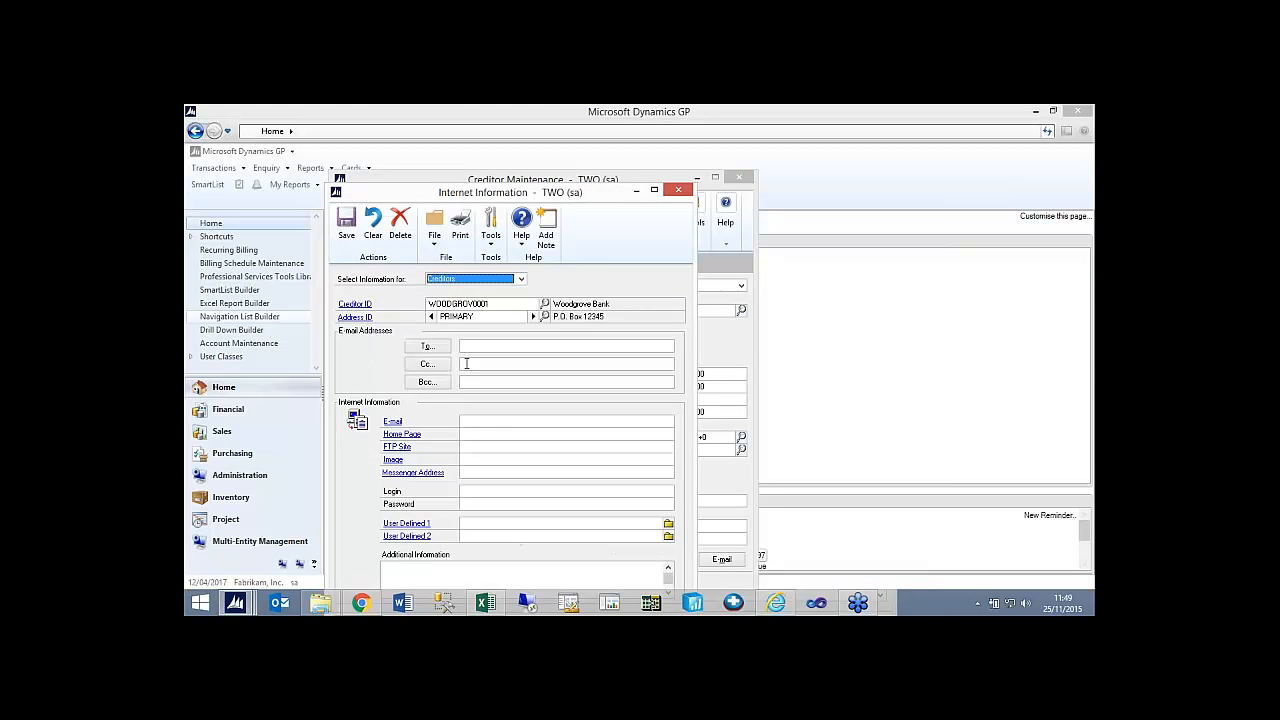
left_click(523, 248)
left_click(519, 318)
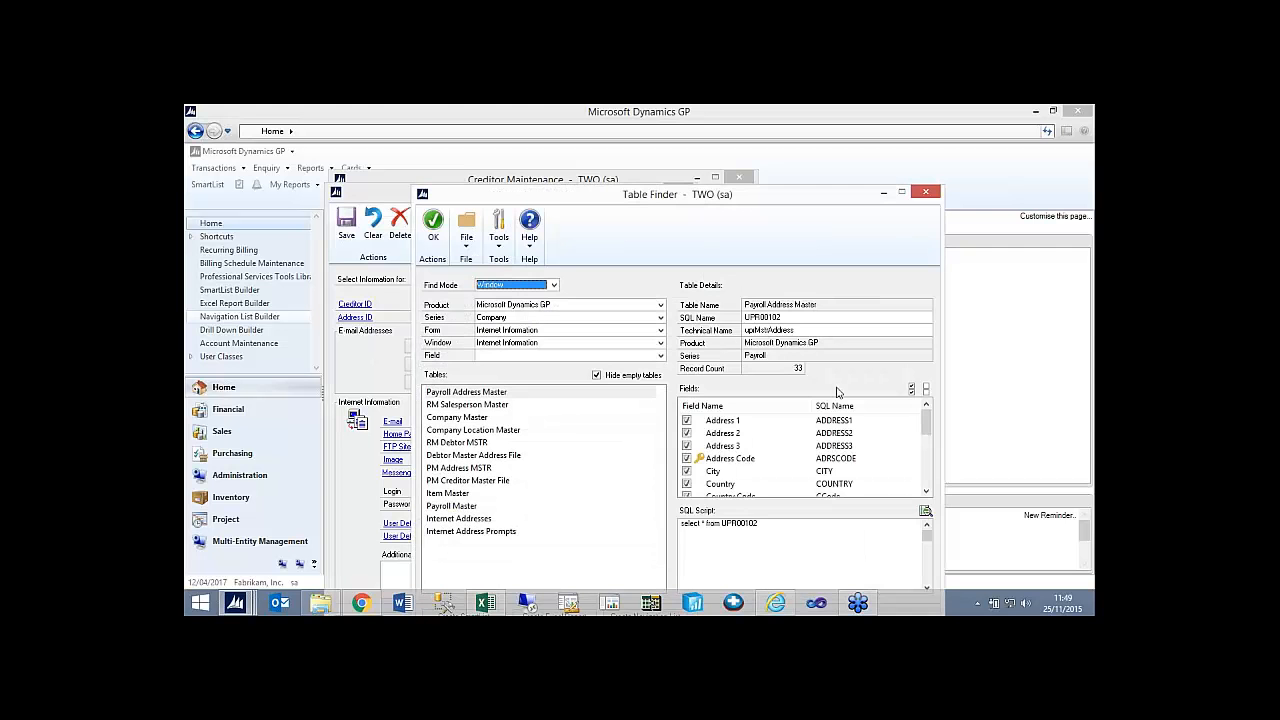
left_click(926, 193)
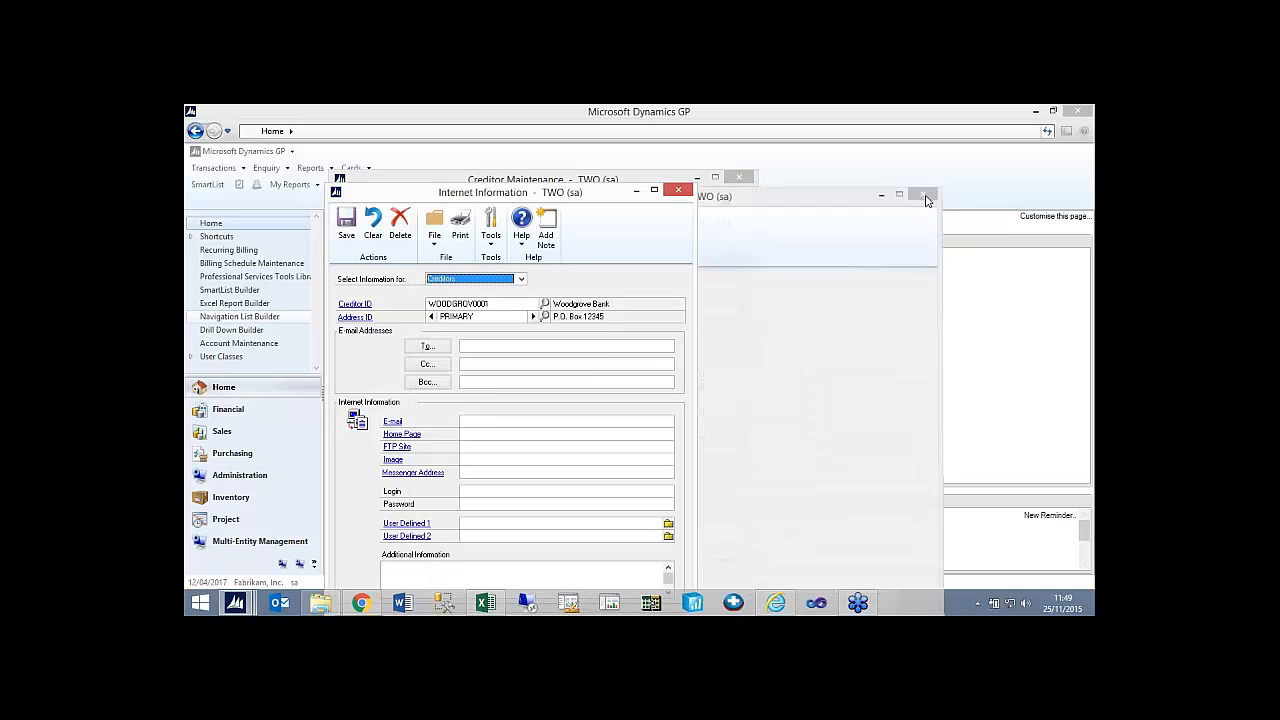
left_click(491, 344)
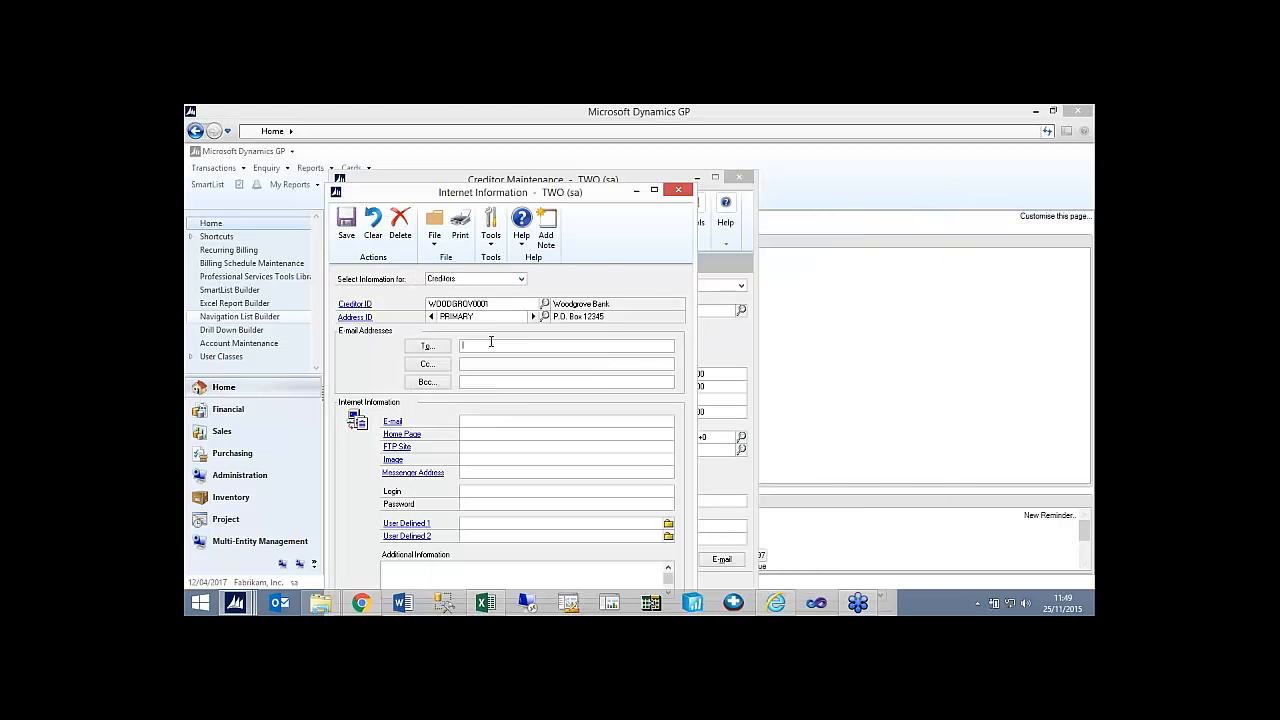
left_click(677, 191)
Open the creditor's Vendor E-mail Options, look up the tables behind it with Table Finder, and close all windows including Creditor Maintenance.
left_click(722, 559)
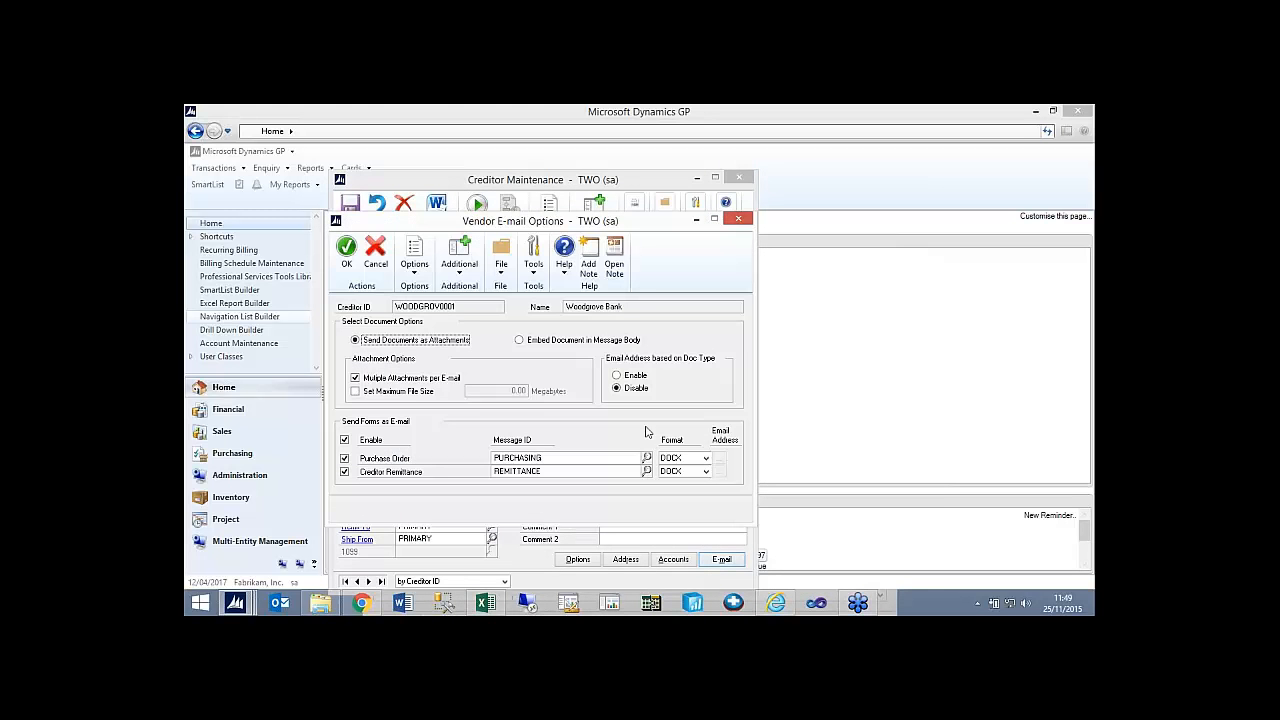
left_click(533, 258)
left_click(620, 342)
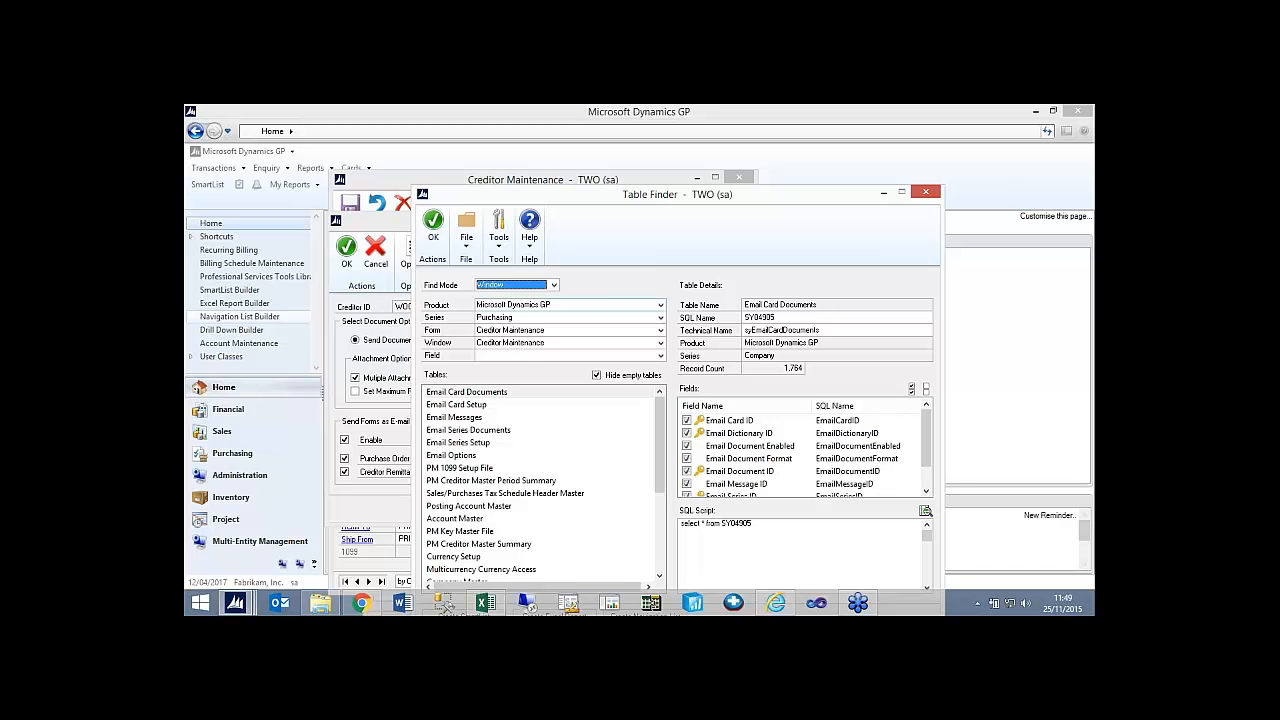
left_click(925, 191)
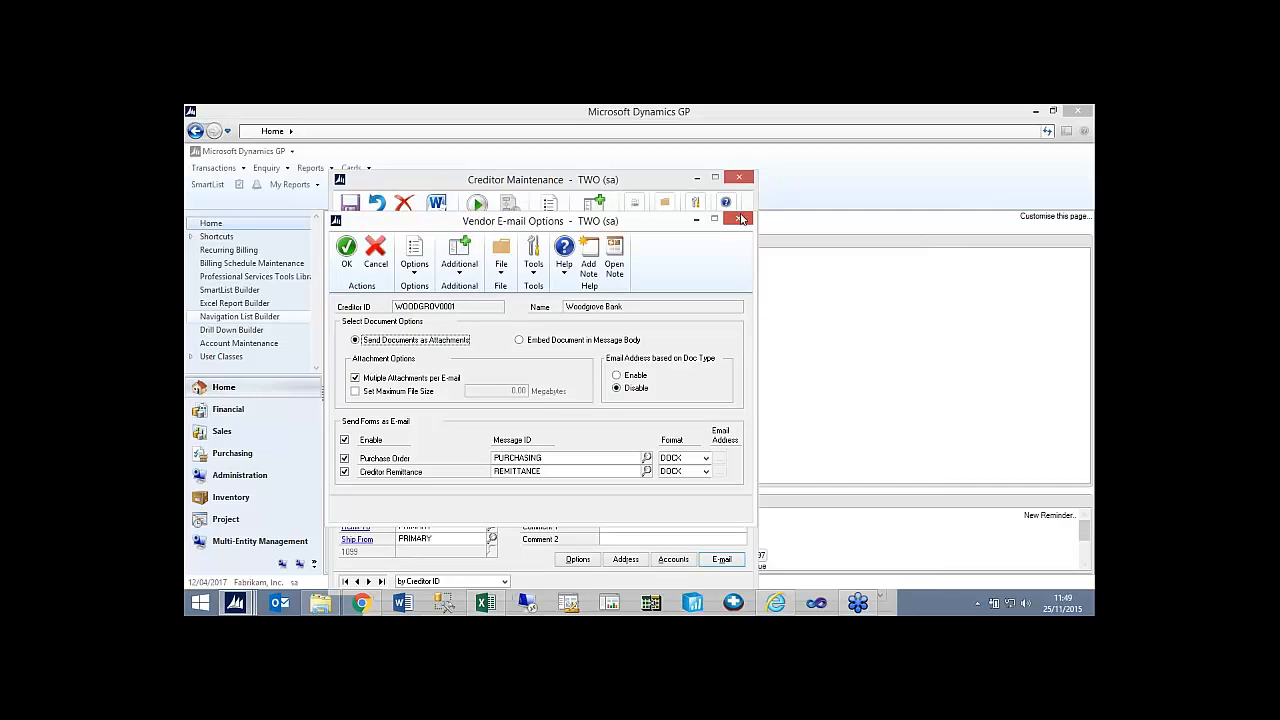
left_click(739, 218)
left_click(740, 180)
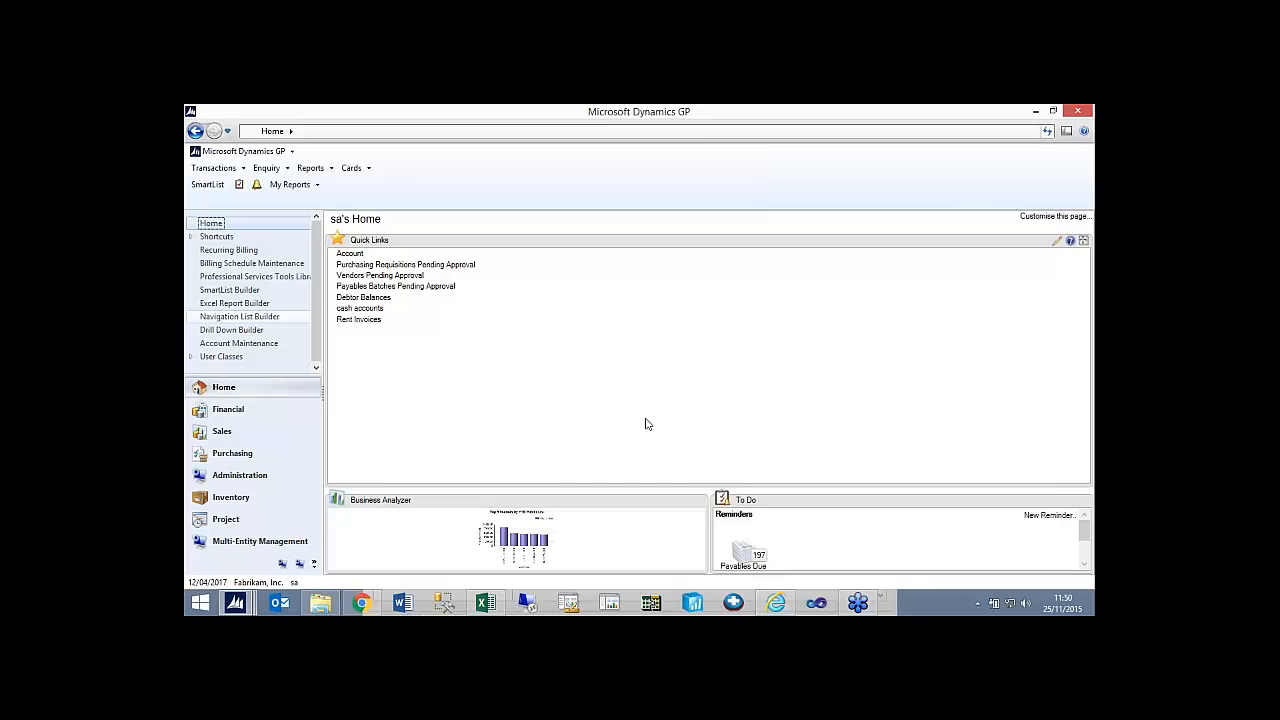
Switch to Chrome, show the eOne SLB vs SmartList Designer comparison page, and select its full web address.
left_click(776, 602)
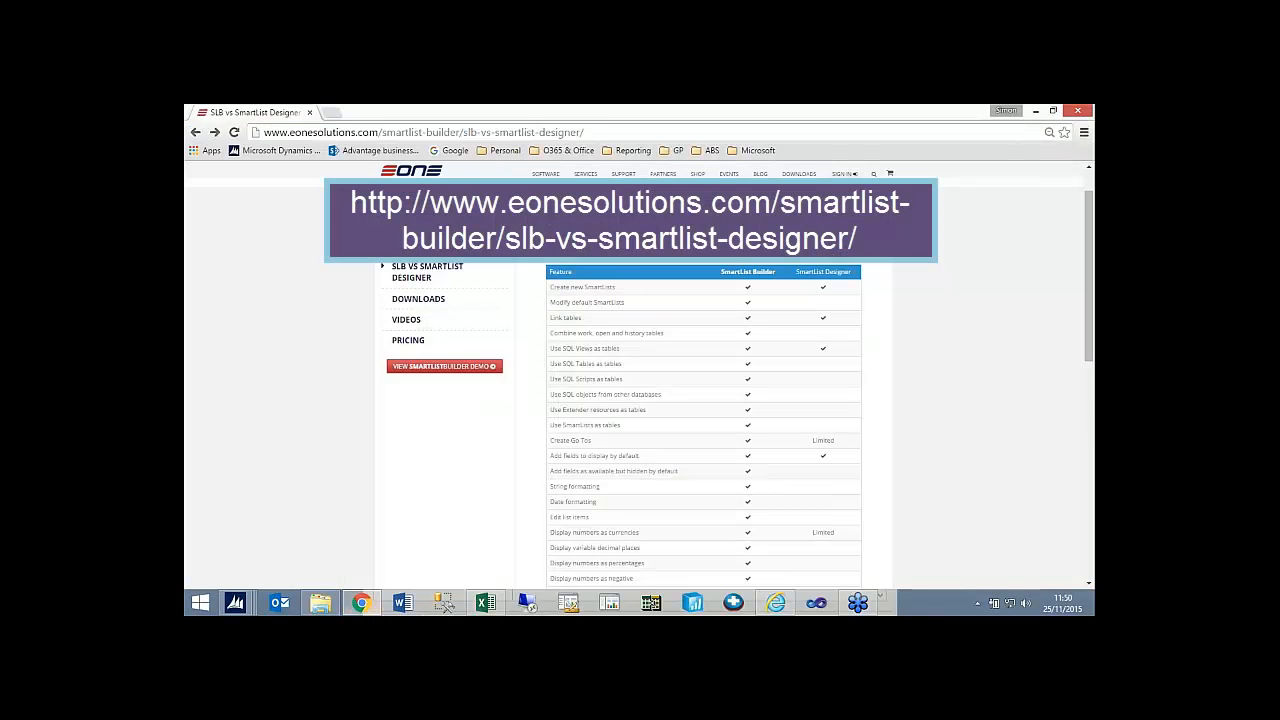
left_click_drag(265, 132, 596, 134)
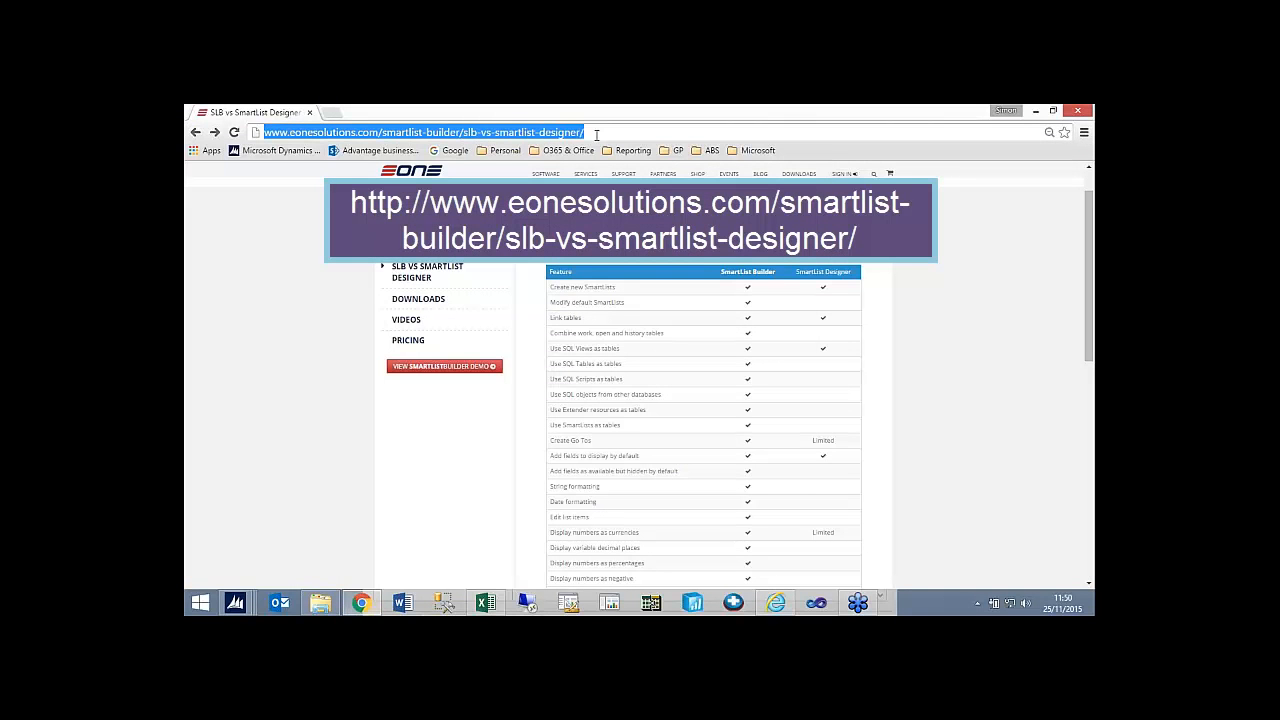